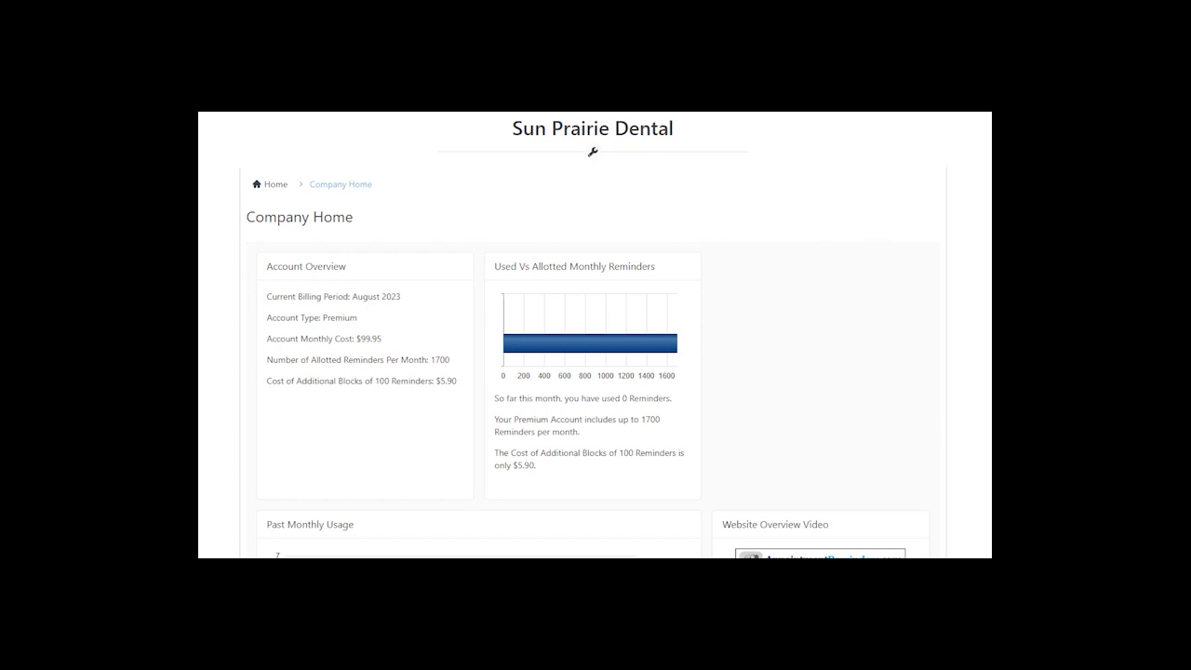
- Review the two linked Google Calendars under My Data Sources
scroll(595, 335, up, 2)
scroll(594, 335, down, 1)
scroll(594, 335, up, 1)
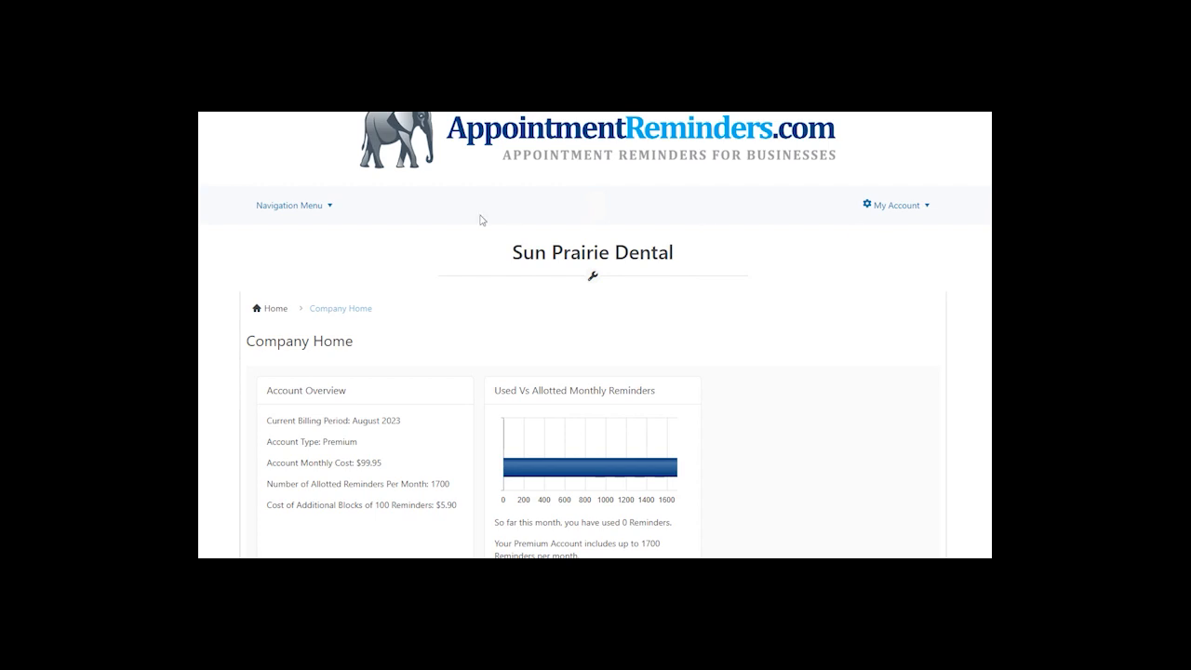
click(313, 207)
mouse_move(303, 250)
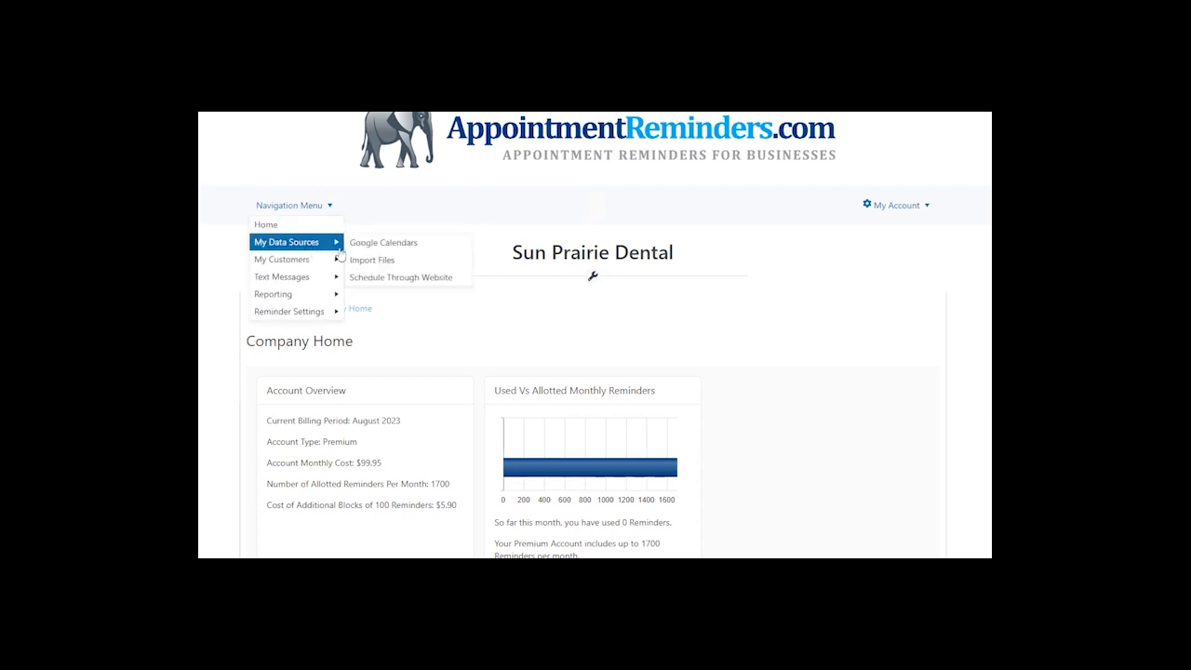
click(389, 244)
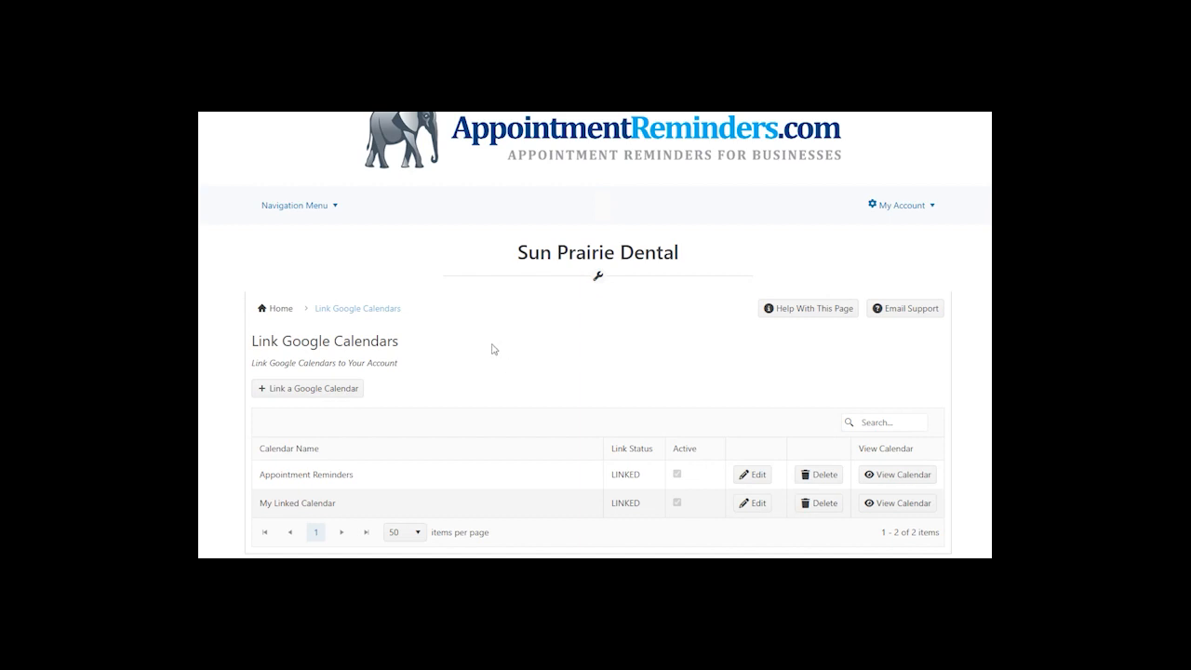
- Go to the Reminder Types (Templates) list under General Reminder Settings
click(303, 207)
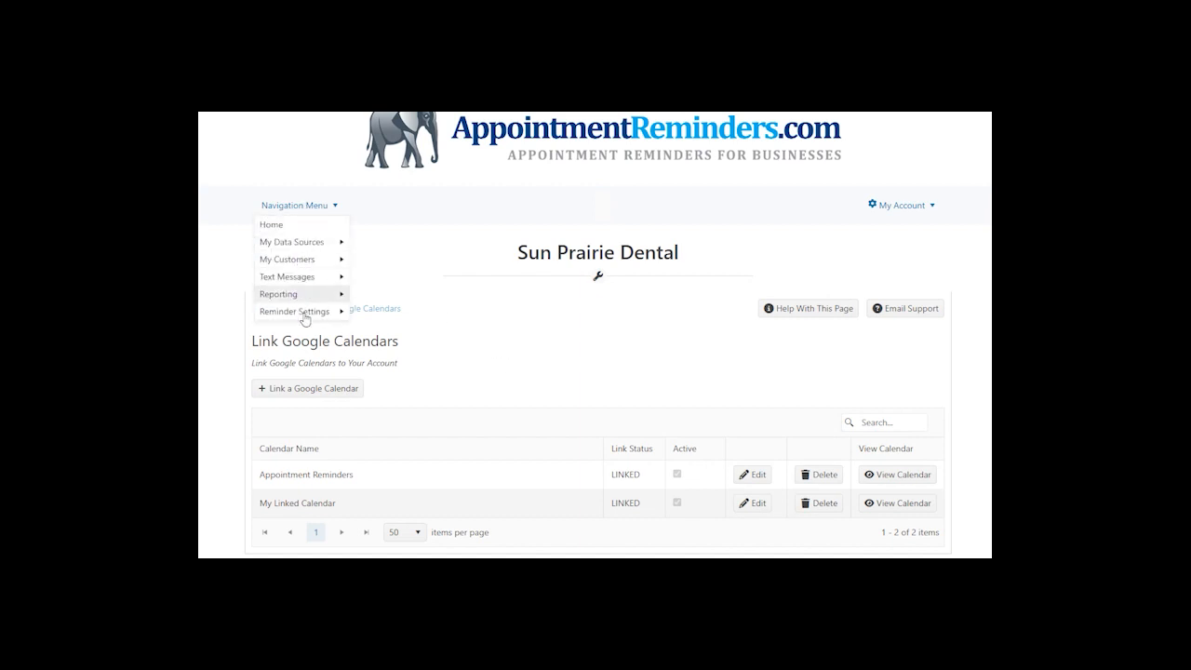
mouse_move(306, 319)
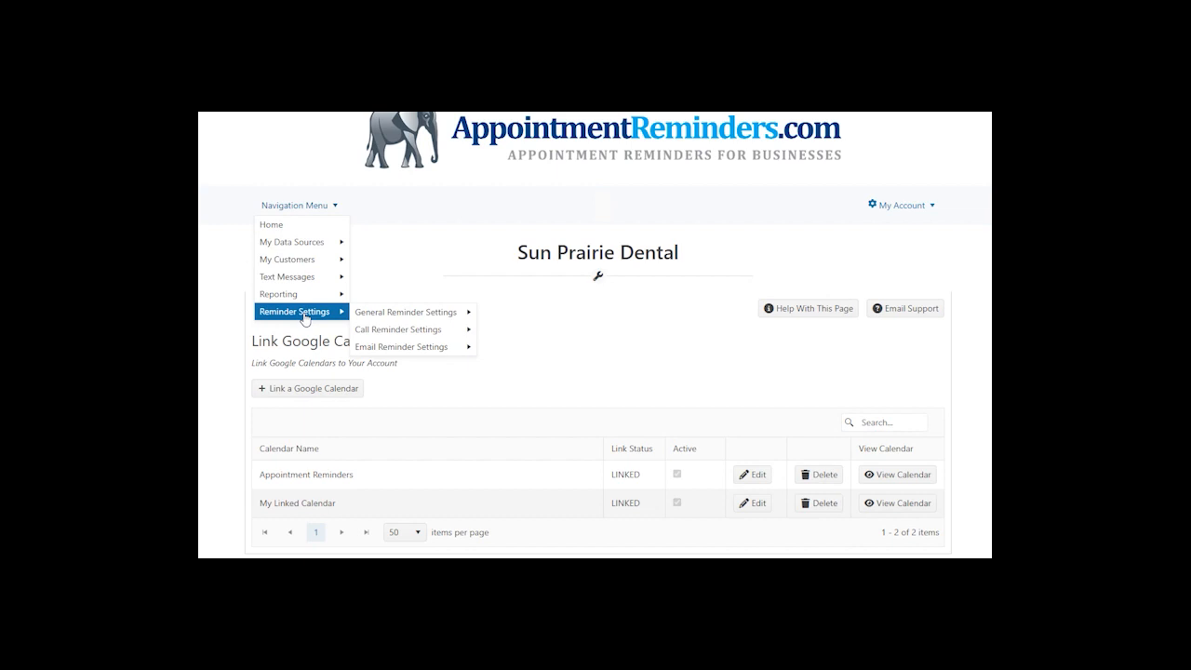
mouse_move(365, 317)
click(512, 314)
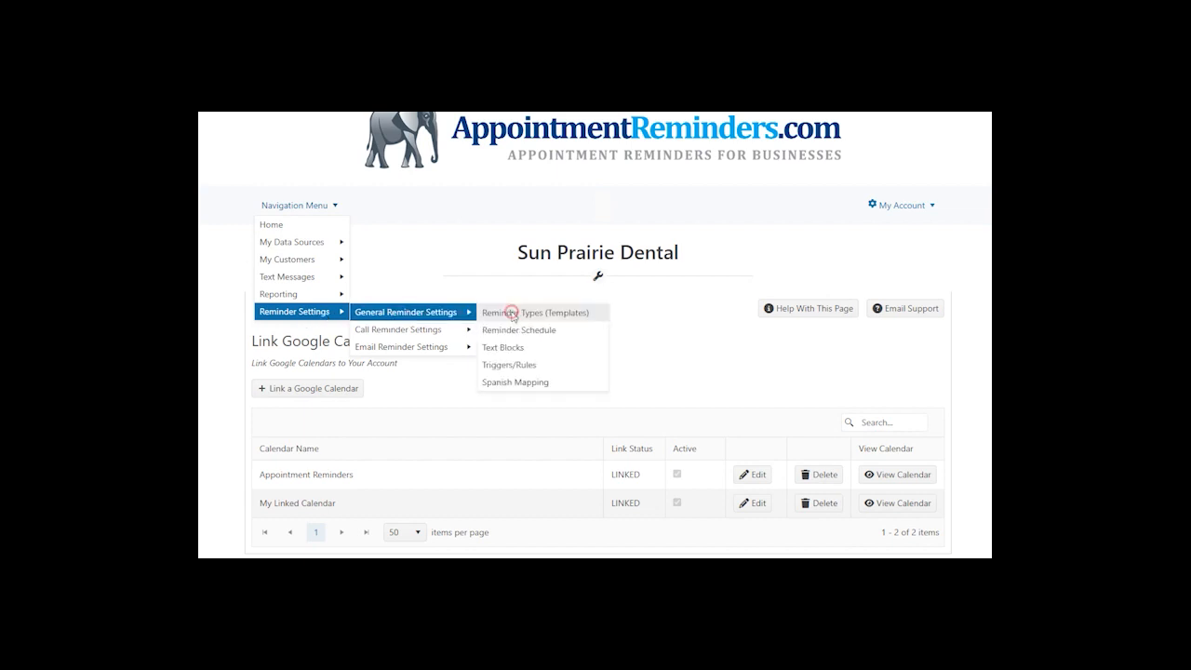
- Start a new reminder type named 'Rent Due Reminder Text'
click(346, 391)
scroll(397, 378, down, 1)
drag(398, 375, 228, 360)
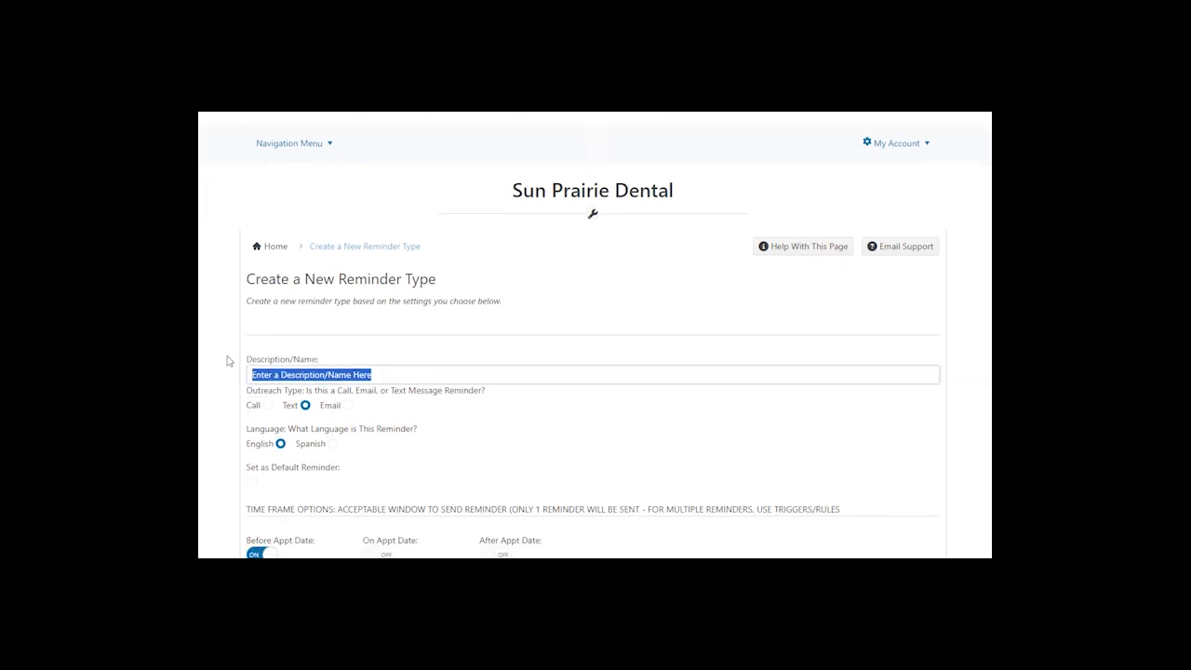
text(Rent Due Reminder Text)
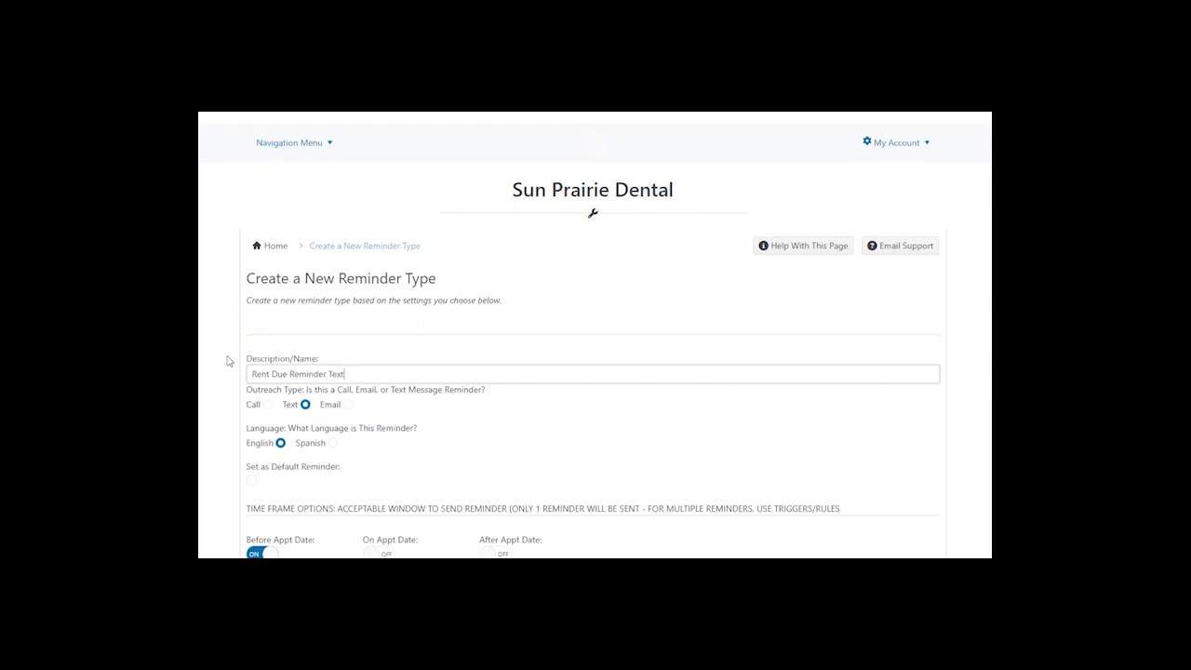
- Set the reminder to start sending 5 days prior
scroll(228, 361, down, 2)
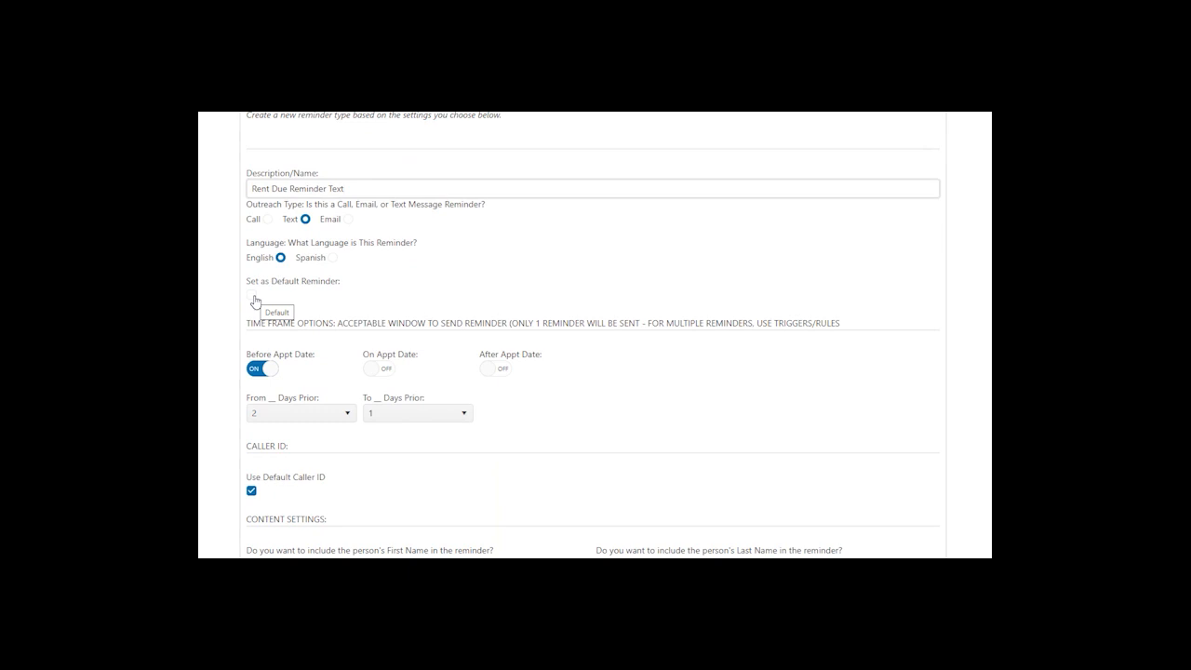
scroll(662, 372, down, 1)
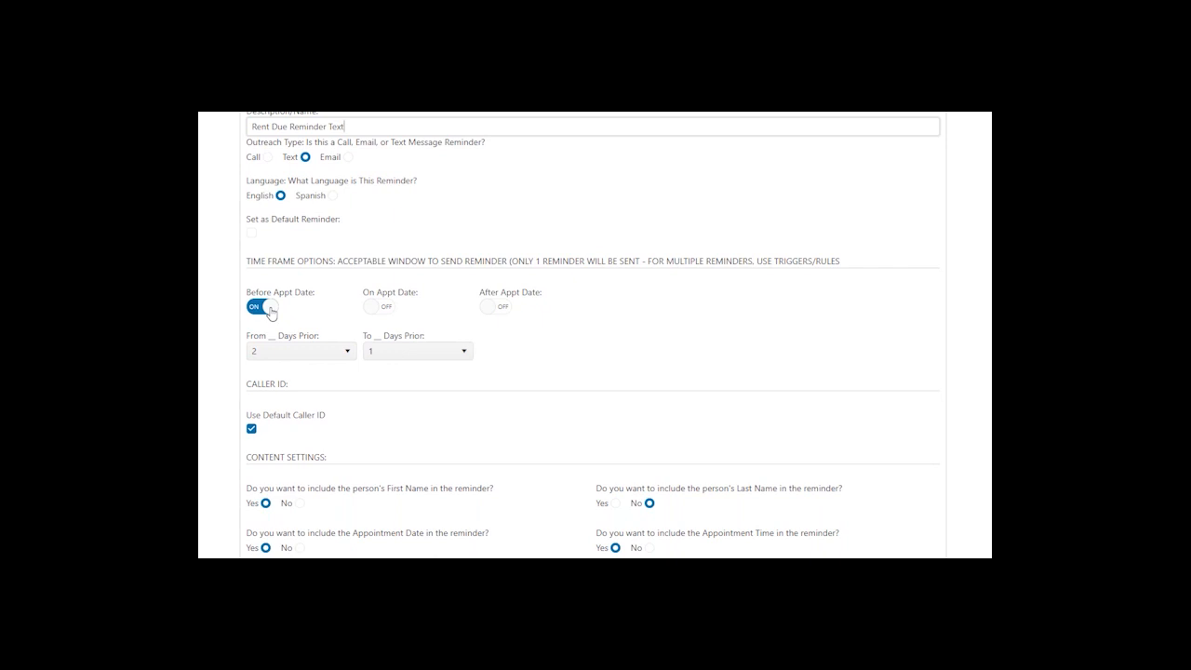
click(288, 355)
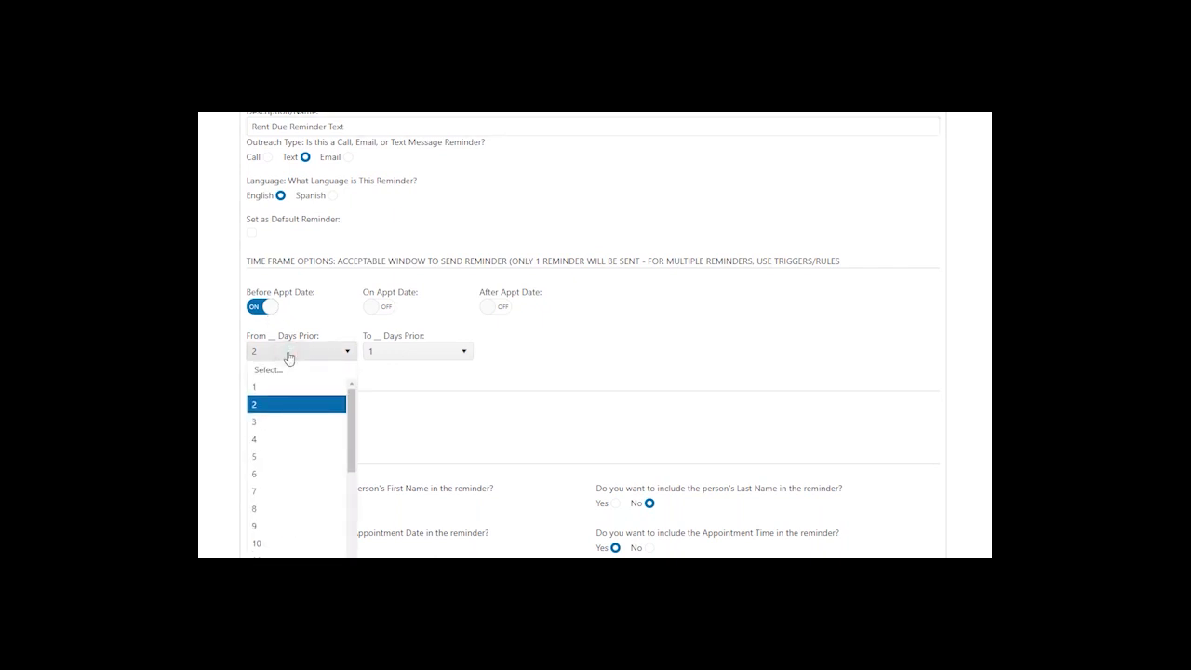
click(281, 455)
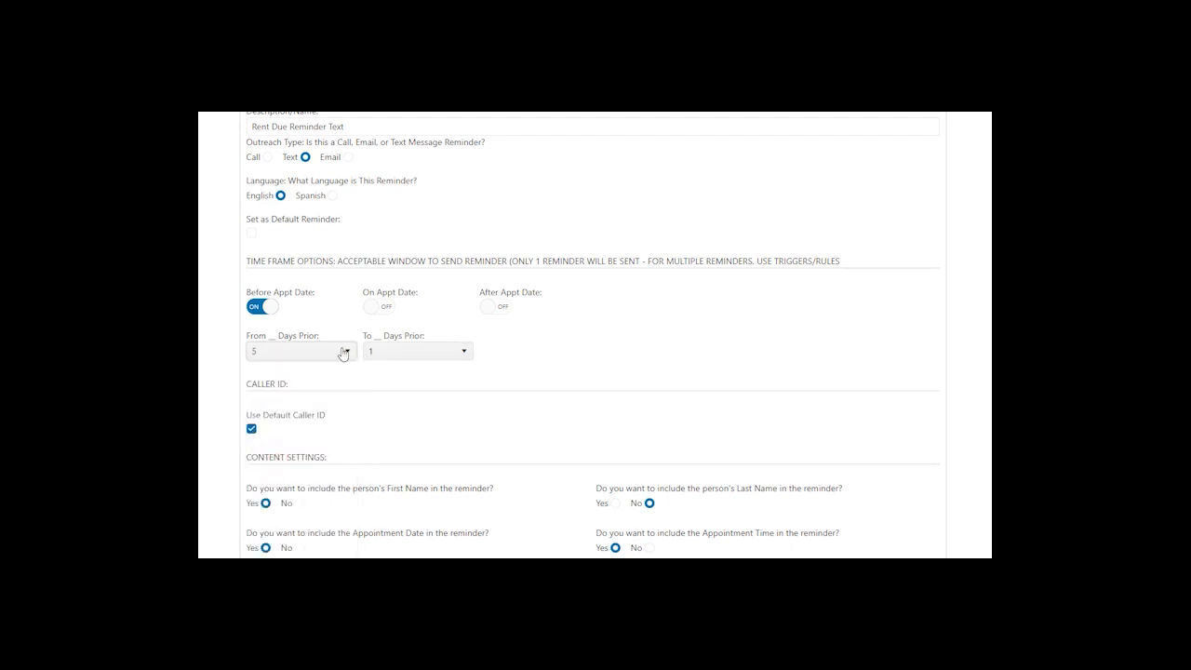
- Set Appointment Time, Company Phone Number and confirm-by-reply to No in Content Settings
scroll(530, 355, down, 2)
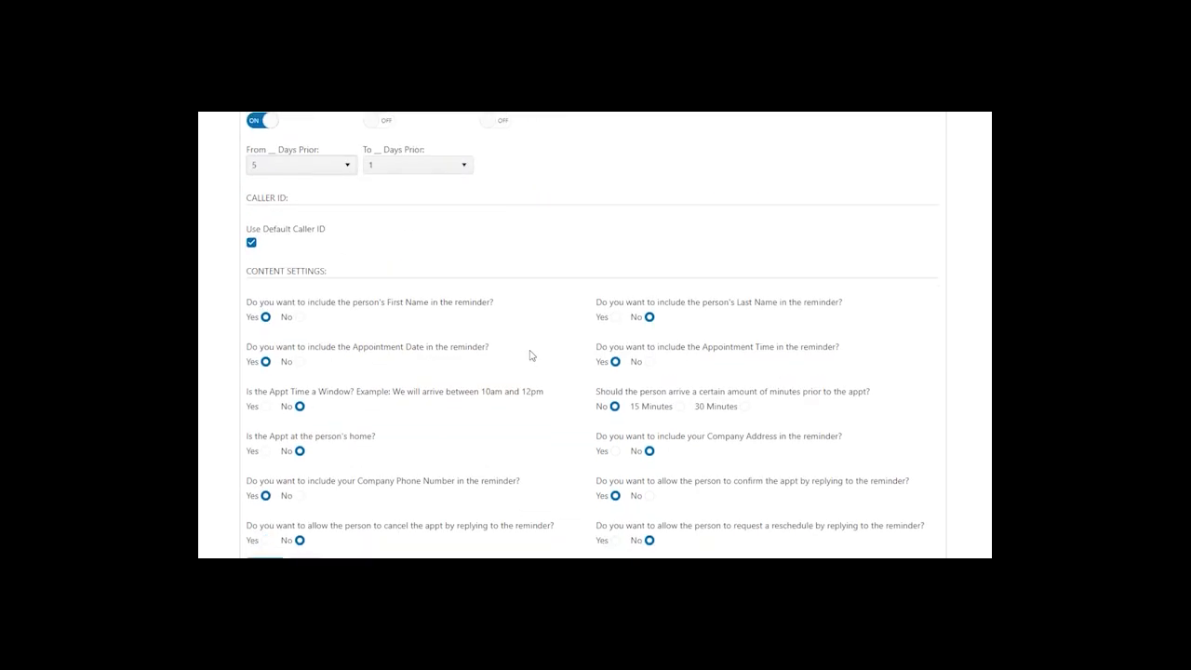
scroll(530, 355, down, 3)
scroll(525, 355, up, 2)
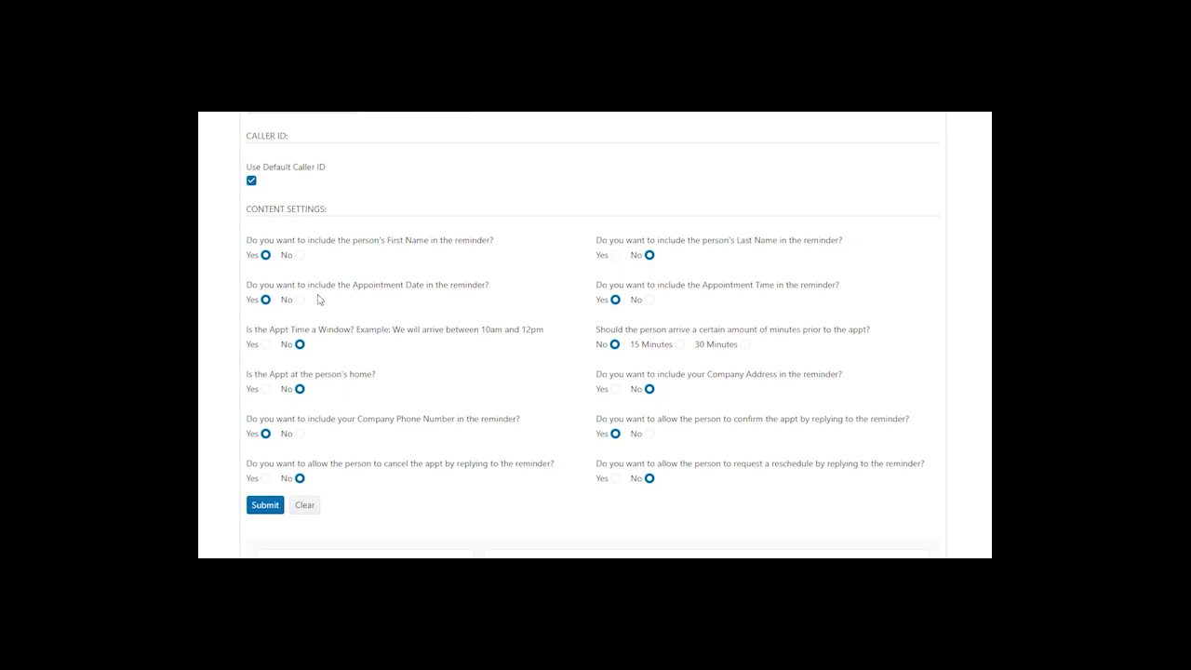
click(649, 300)
click(299, 434)
click(650, 435)
scroll(590, 447, down, 1)
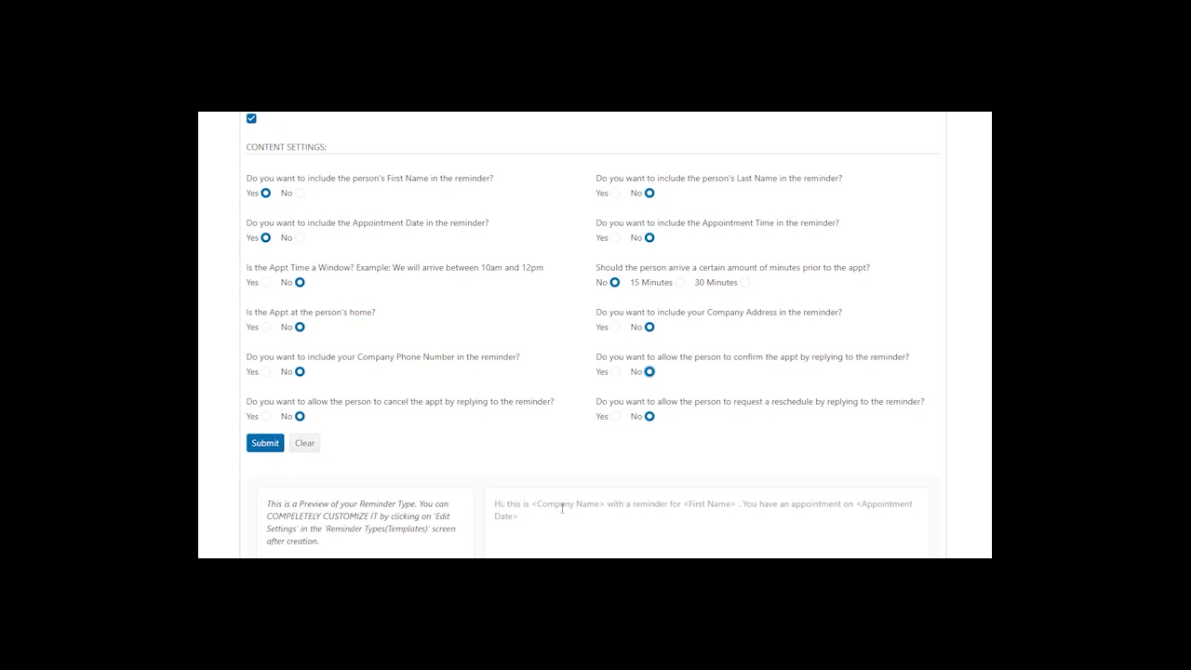
- Submit the reminder type and open the content of Rent Due Reminder Text (12828)
click(274, 444)
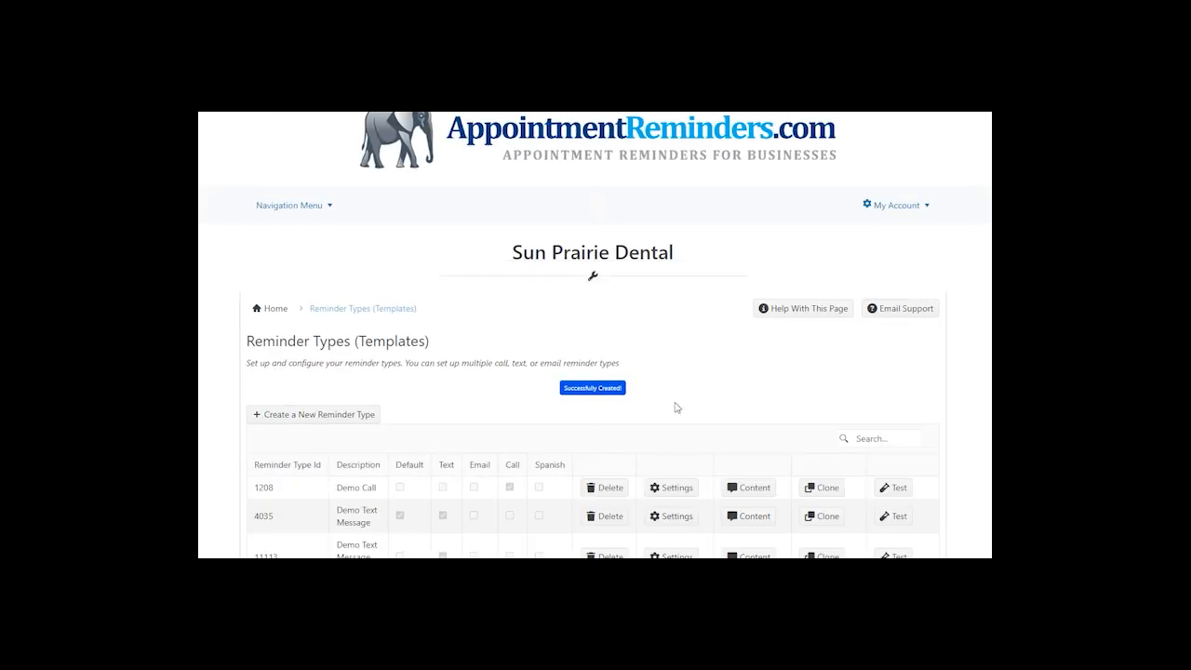
scroll(676, 407, down, 3)
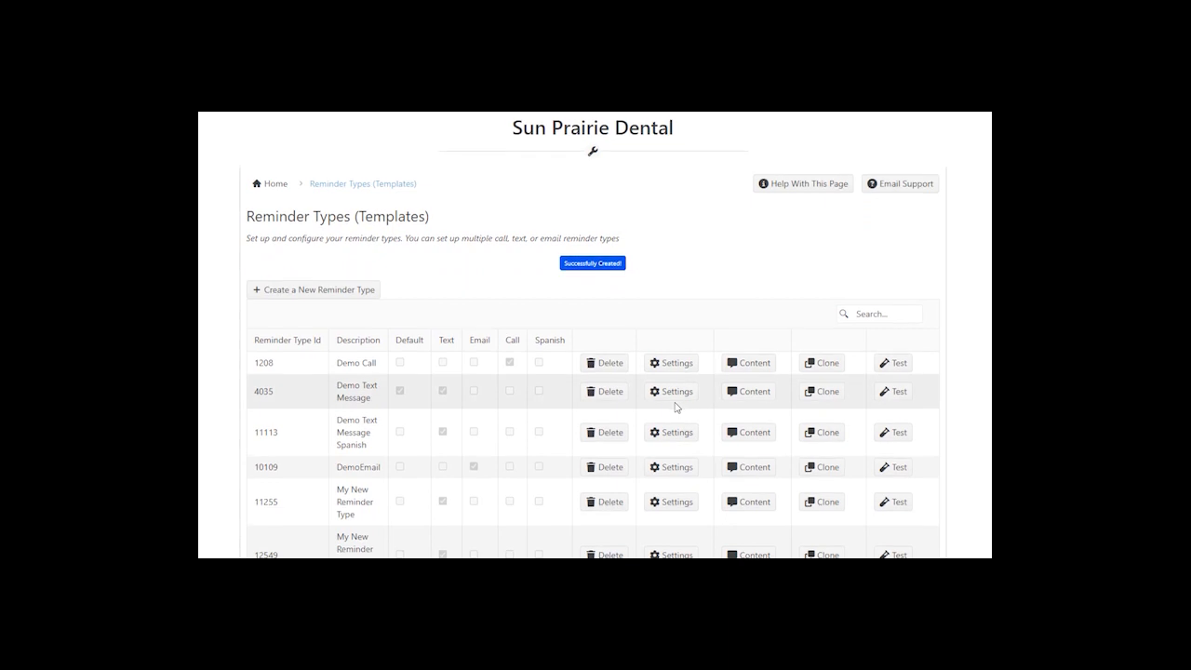
scroll(676, 407, down, 2)
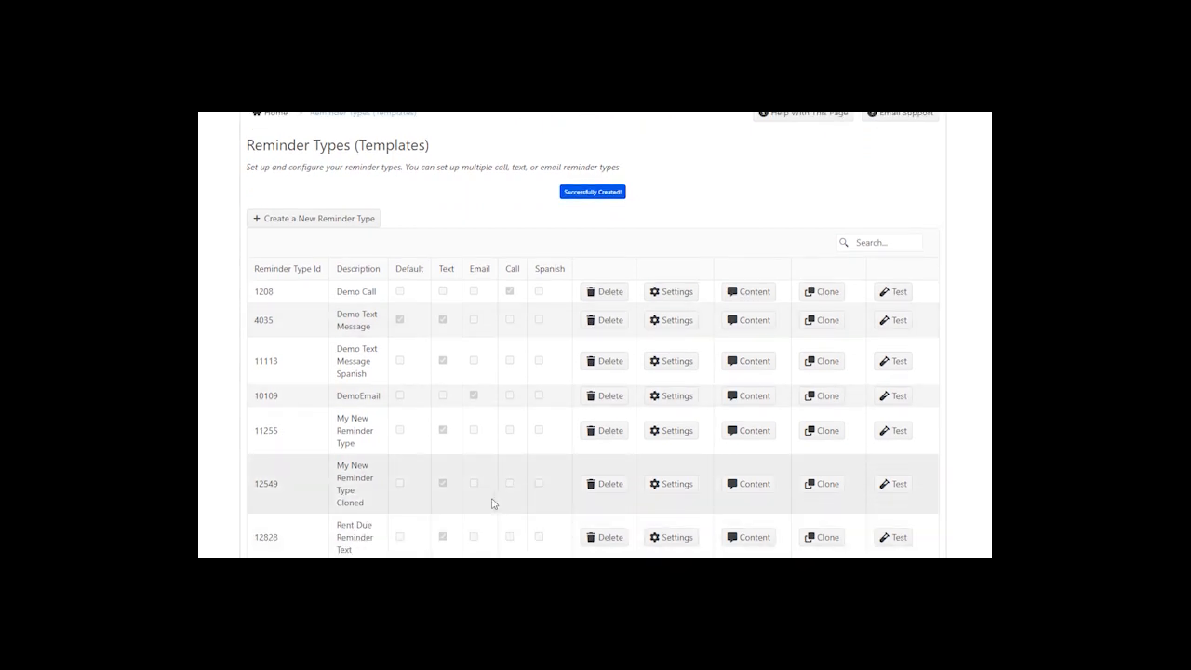
click(753, 538)
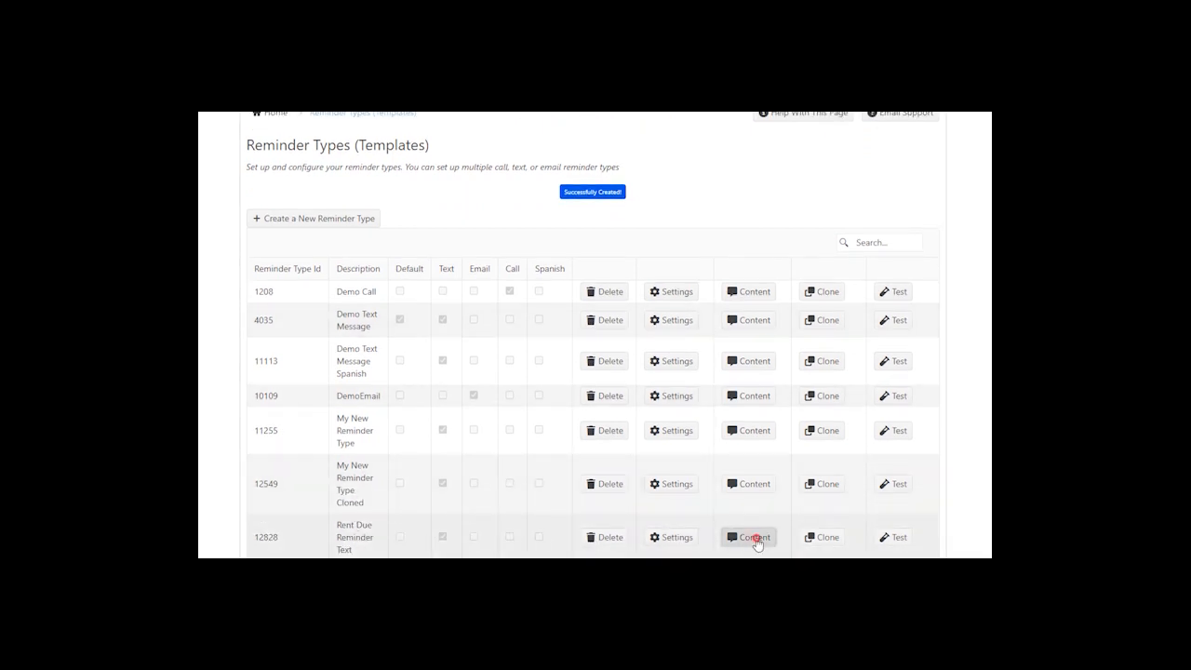
scroll(940, 490, down, 1)
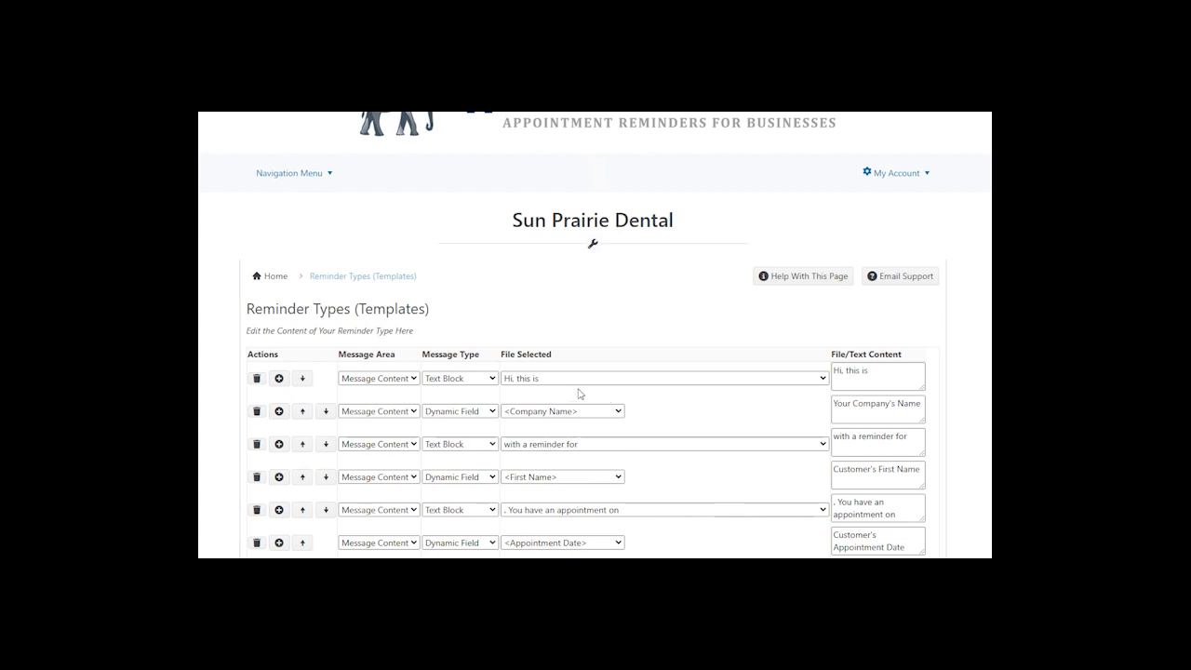
click(304, 182)
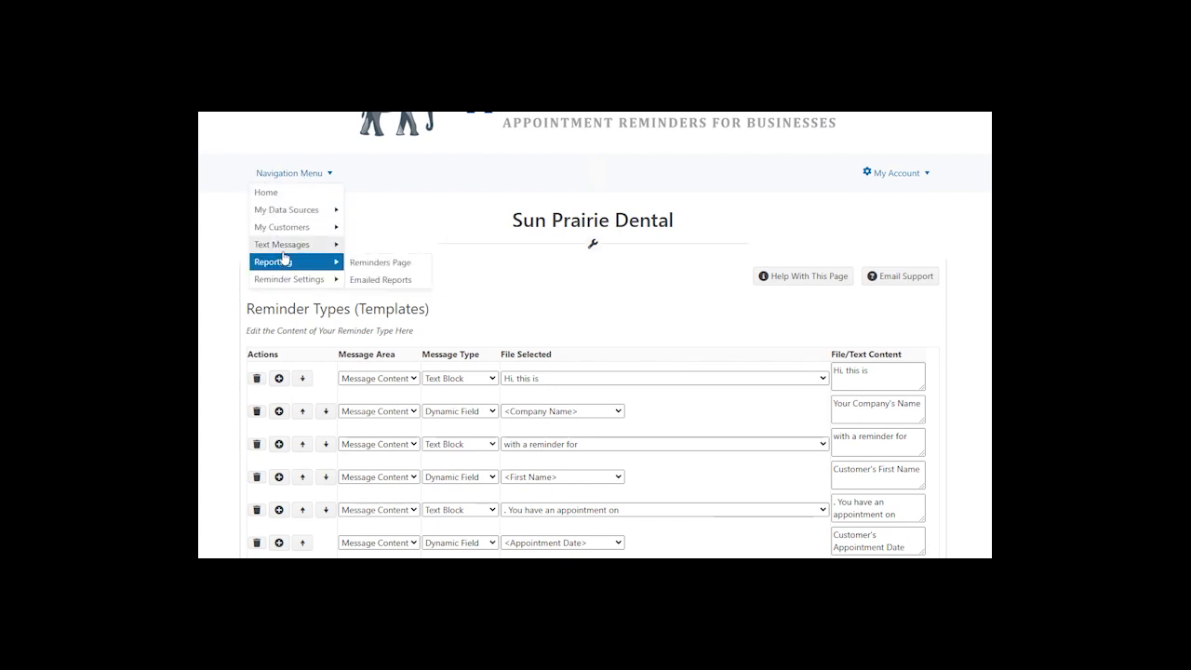
- Go to the Text Blocks page and begin adding a new record
mouse_move(286, 252)
mouse_move(292, 278)
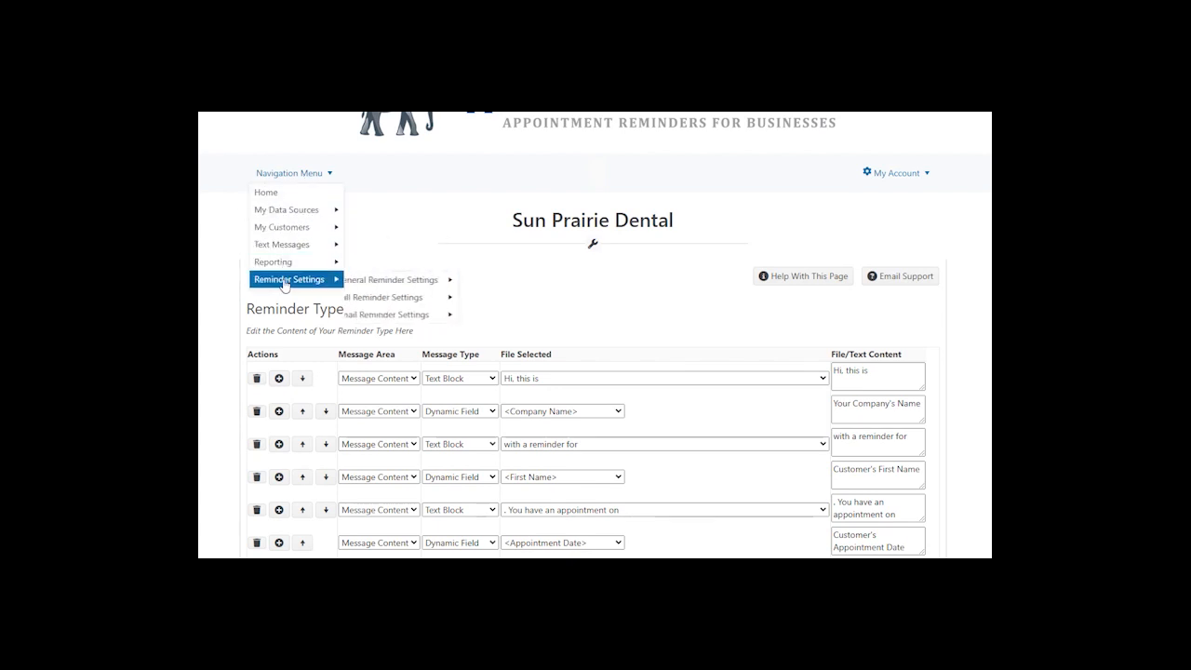
mouse_move(424, 283)
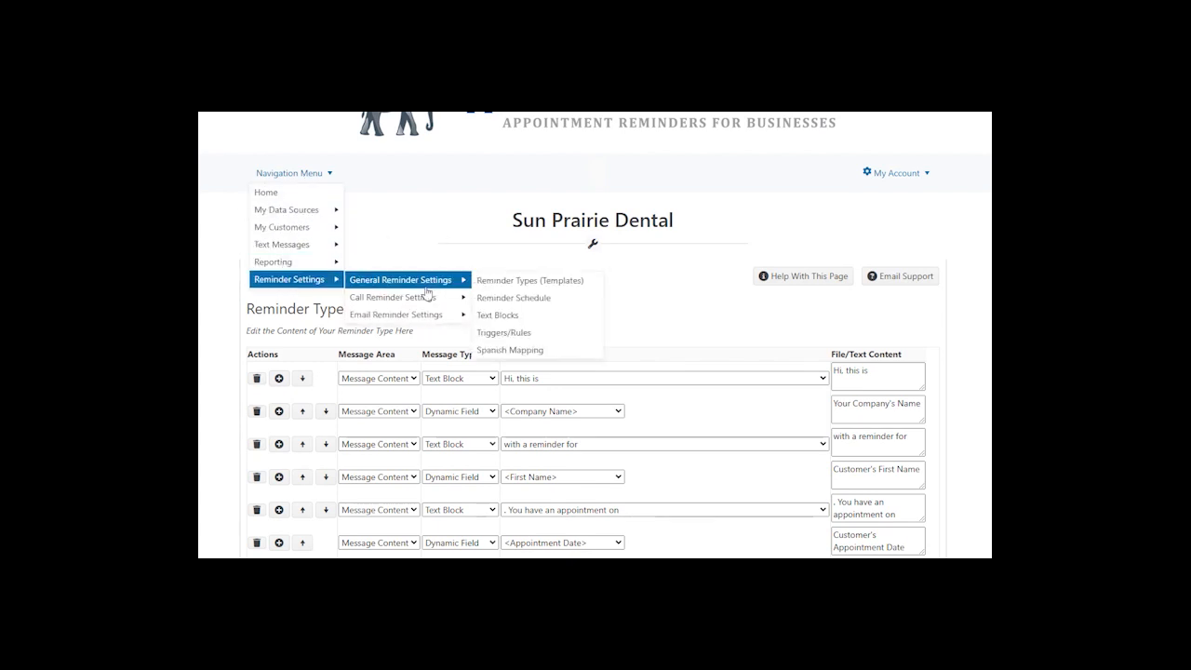
click(504, 320)
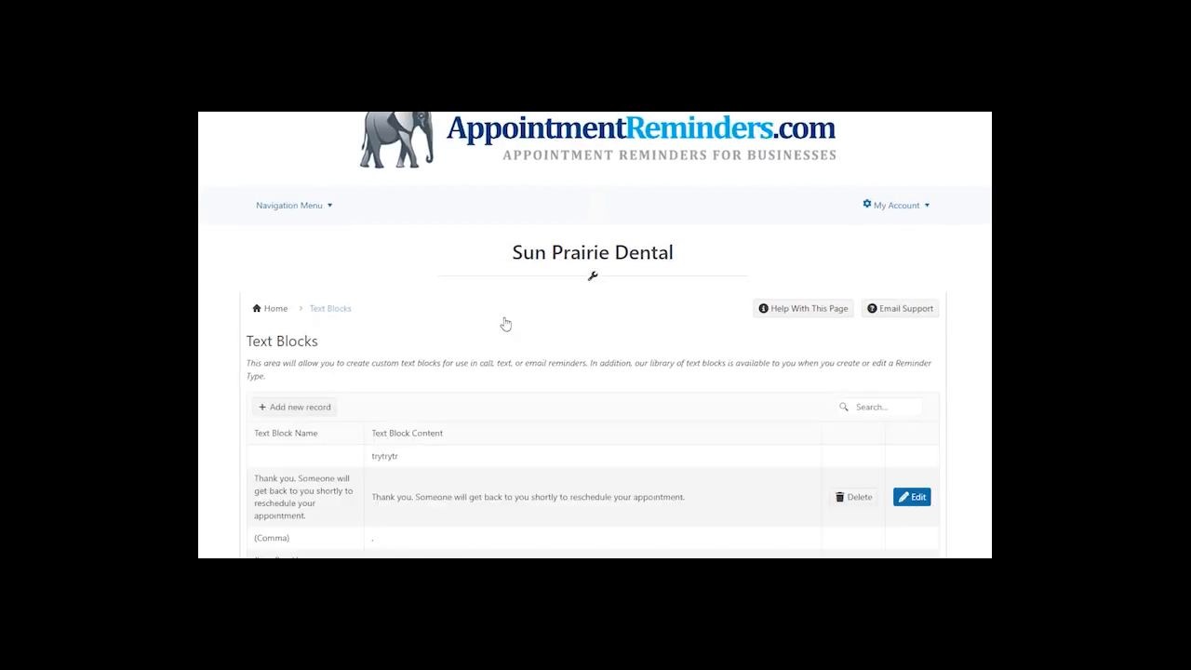
click(311, 416)
- Save text block RentReminder1 reading 'Reminder that your rent is due on'
click(303, 409)
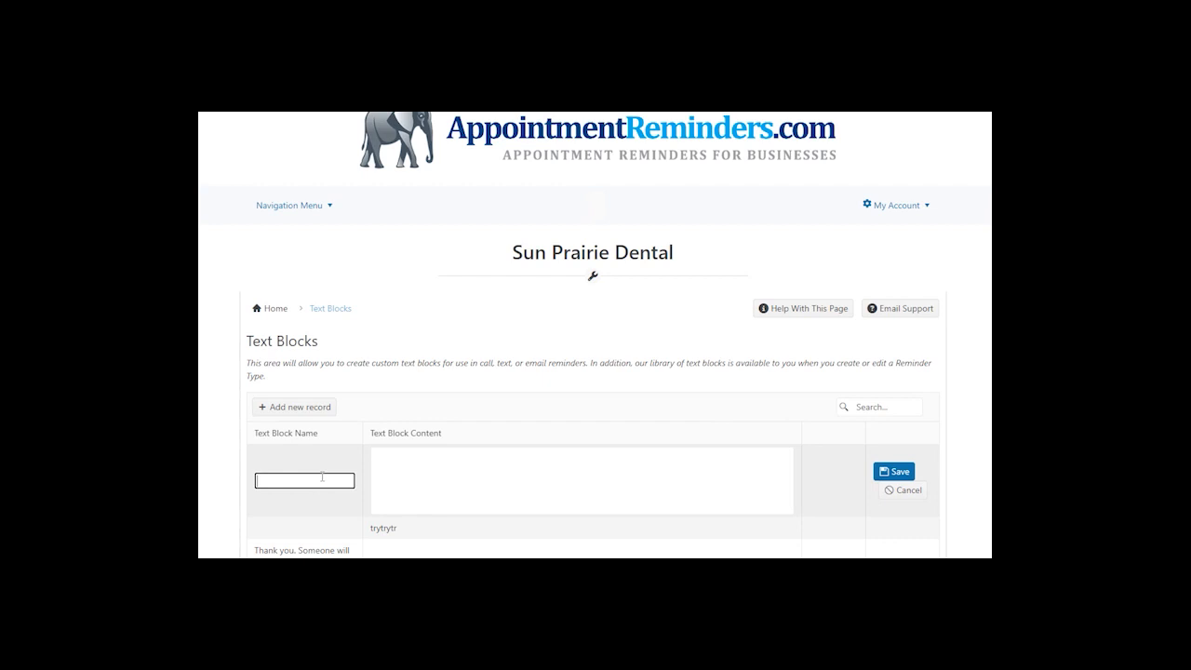
text(RentReminder1)
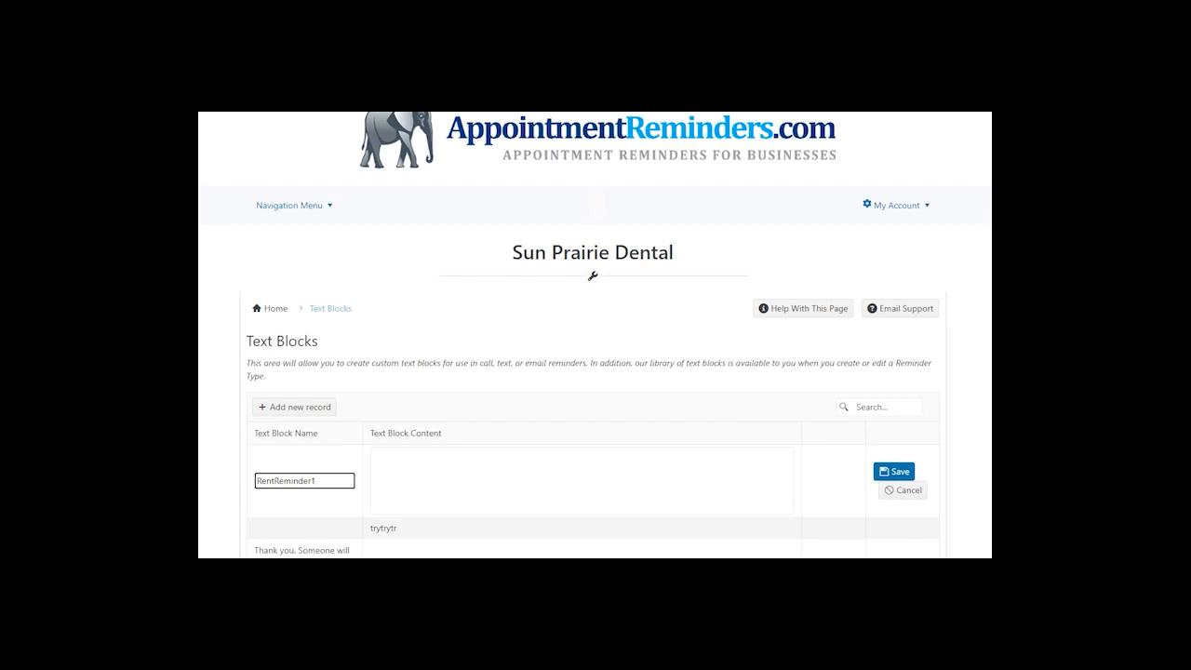
click(581, 480)
click(418, 457)
text(Reminder that your rent is due on)
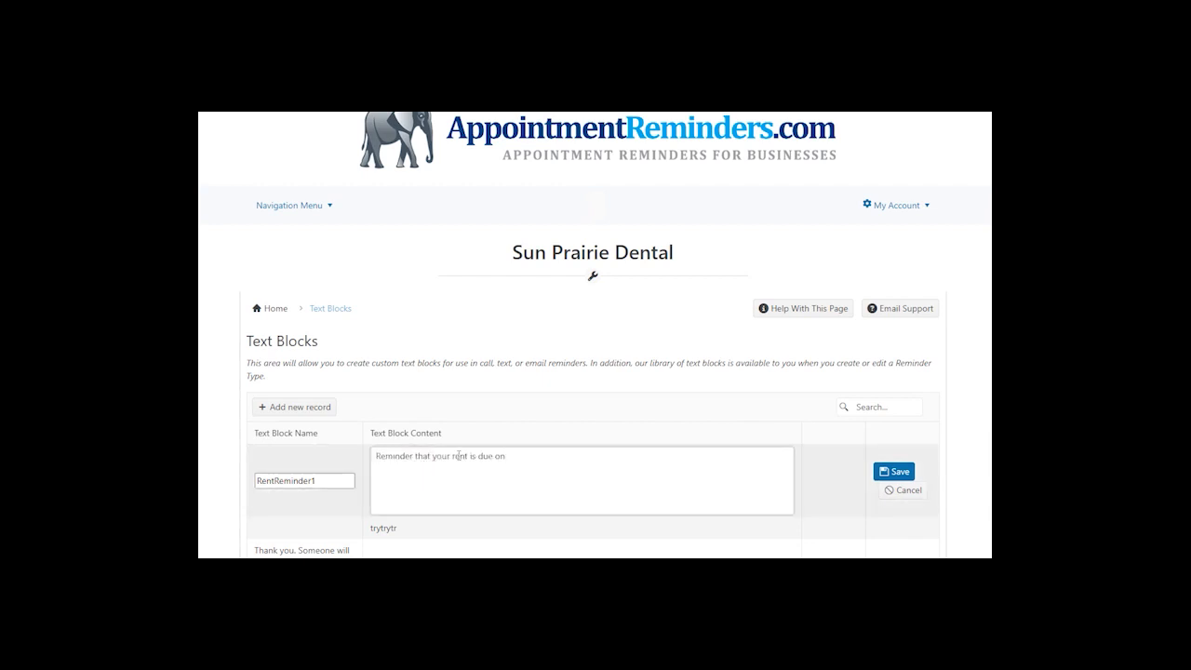
click(899, 472)
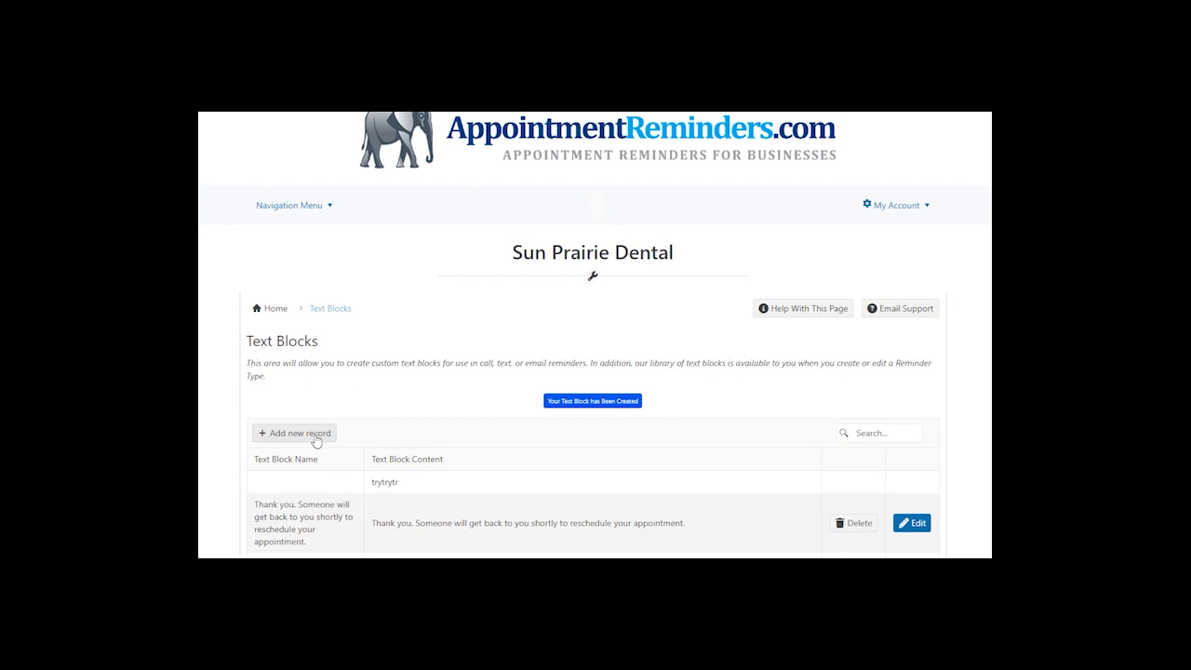
- Save a text block AmtDueIs with the content '. Amt due is'
click(316, 439)
text(RentReminder2)
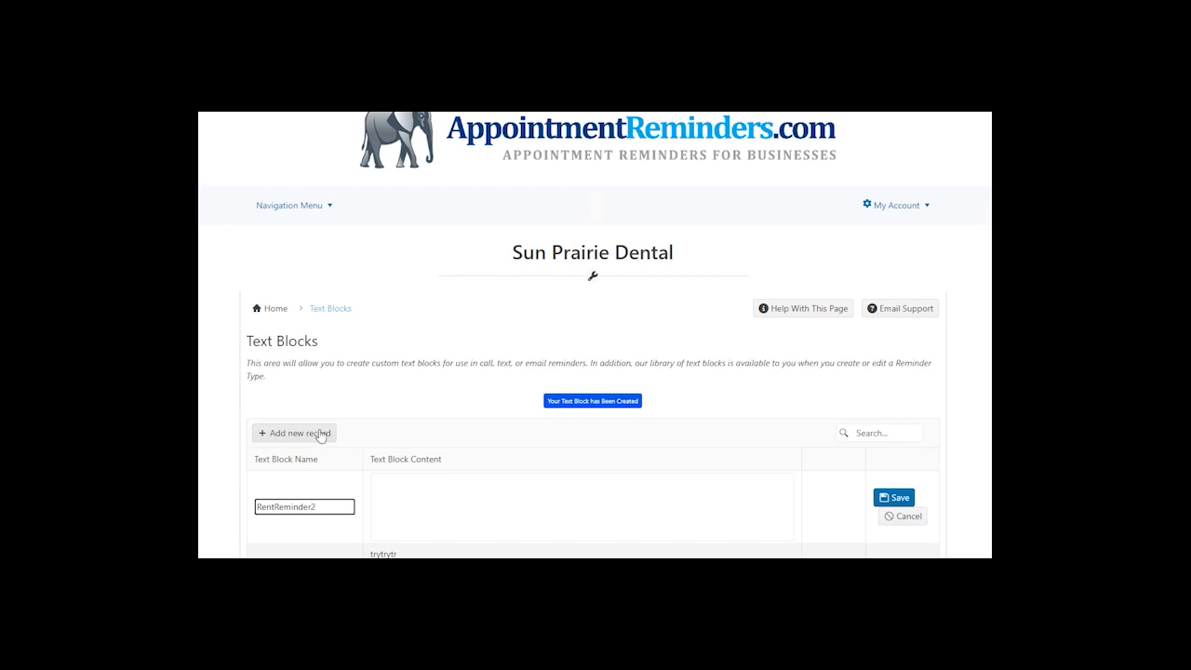
click(430, 487)
text(. Amt due is)
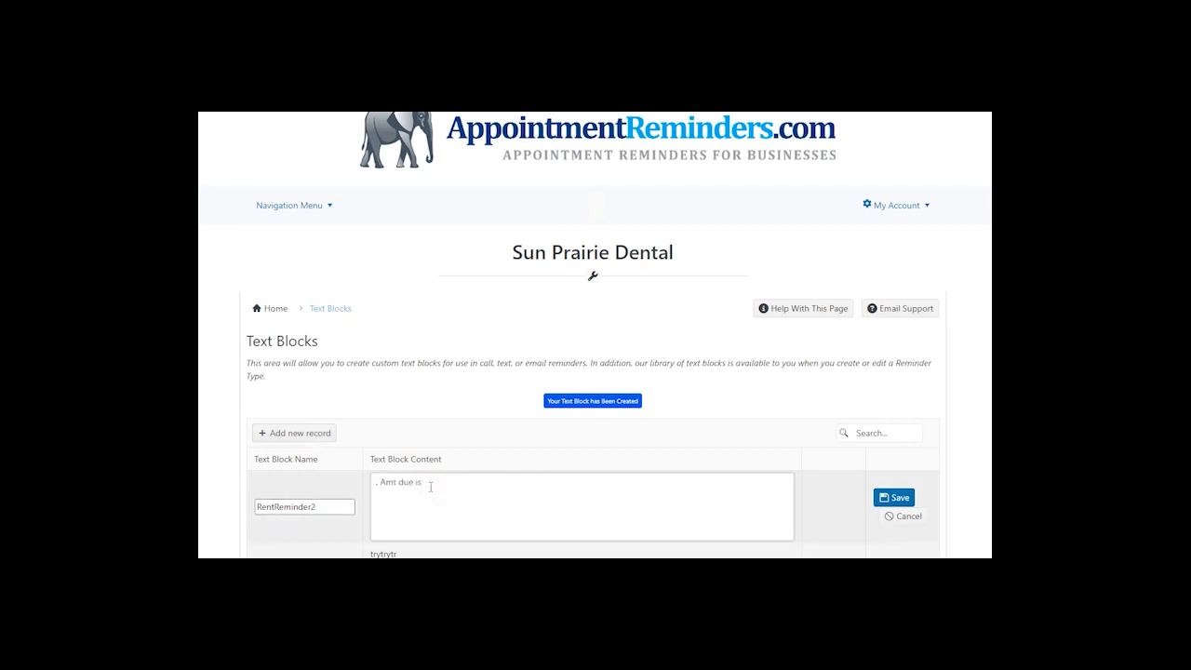
double_click(336, 509)
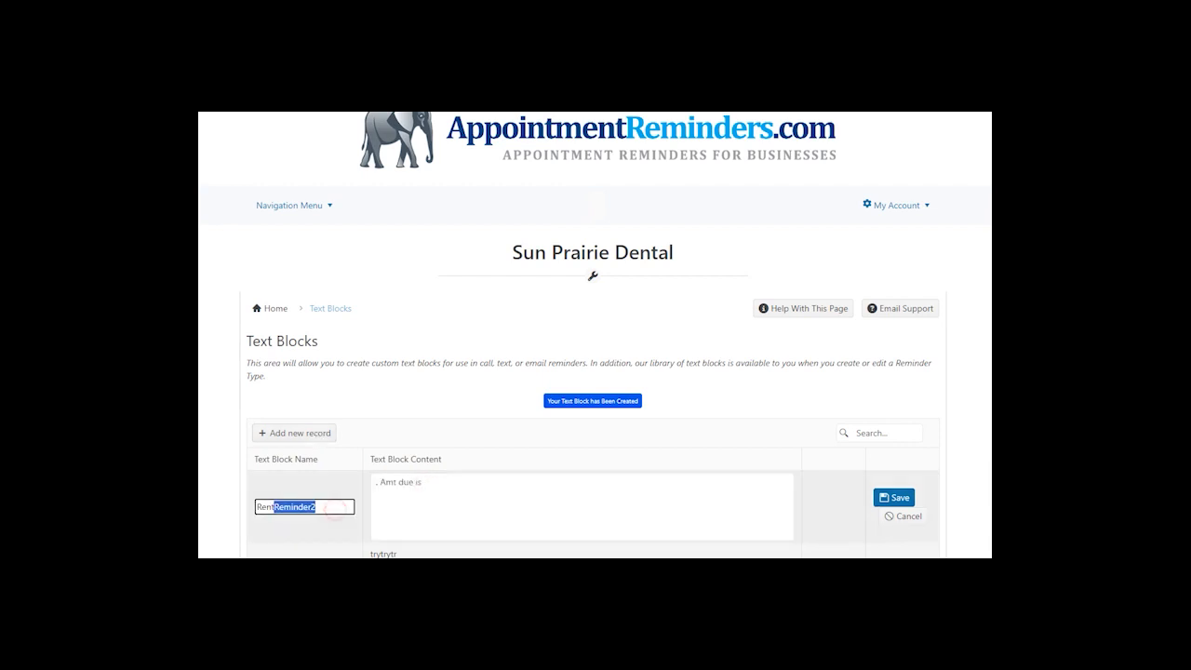
text(AmtDueIs)
click(893, 497)
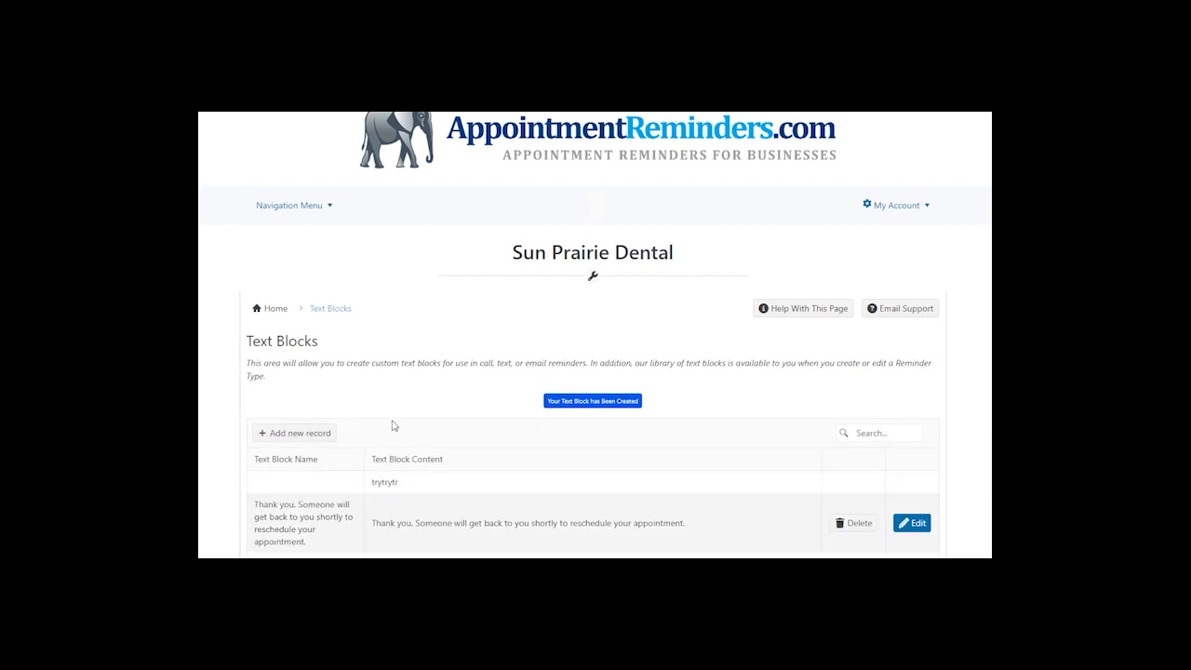
- Save text block PlsSubmitPayment with the pasted late-fee payment sentence
click(299, 433)
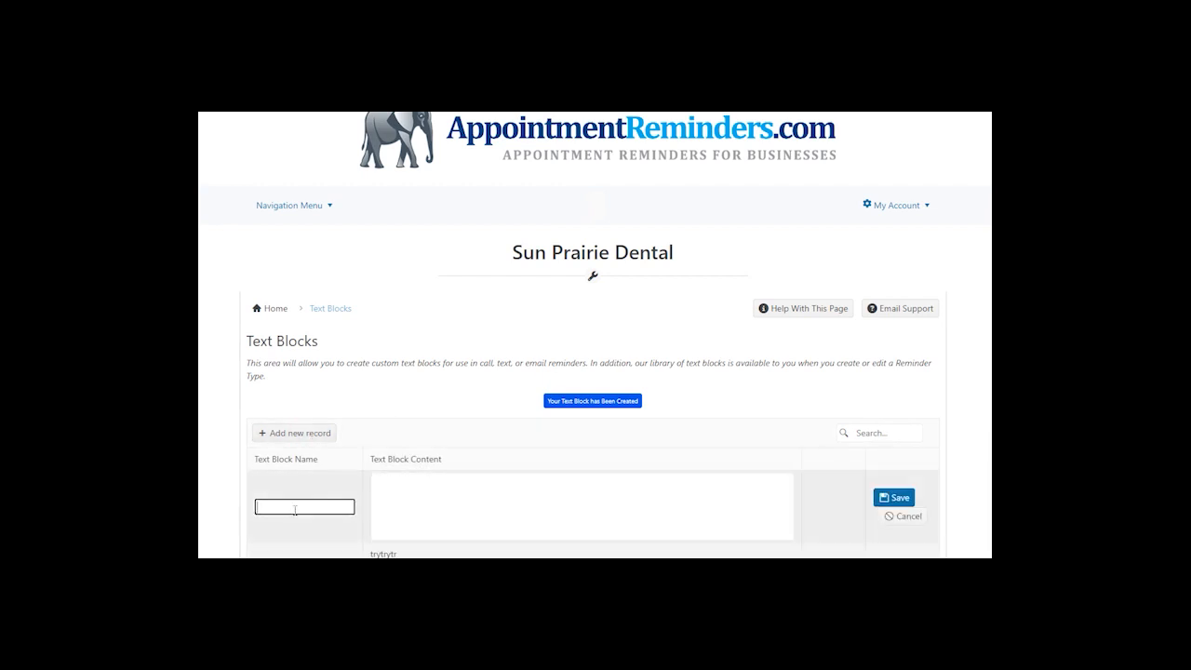
text(PlsSubmitPayment)
key(Tab)
text(. Pls submit payment by due date to avoid late fees.)
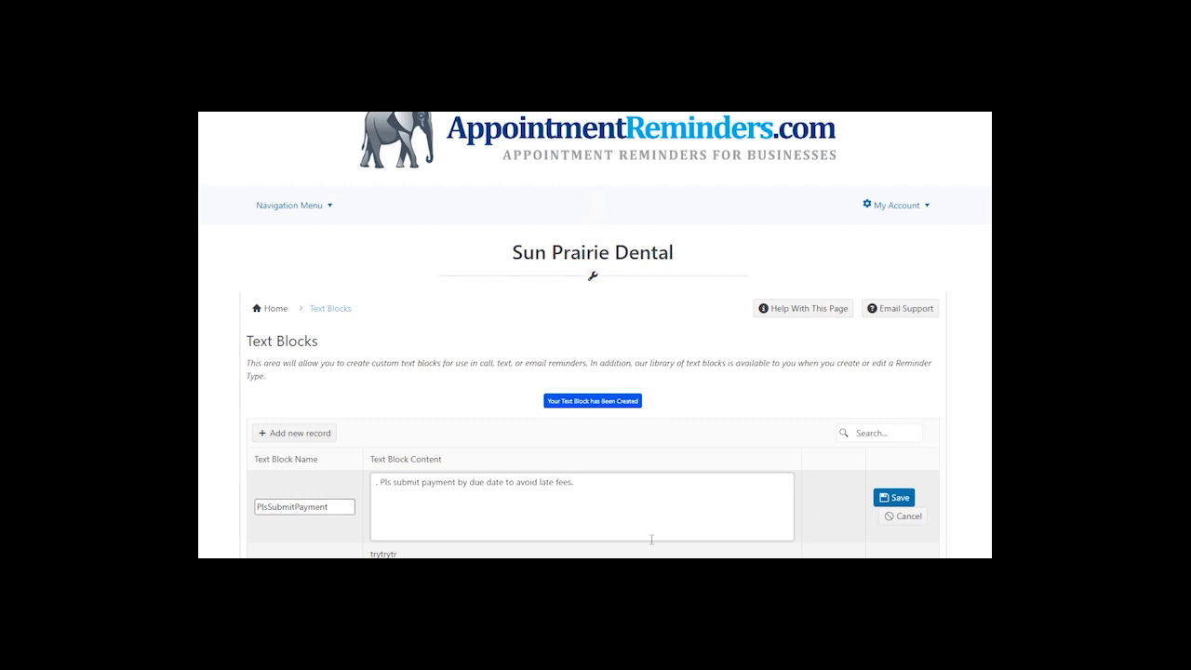
click(894, 497)
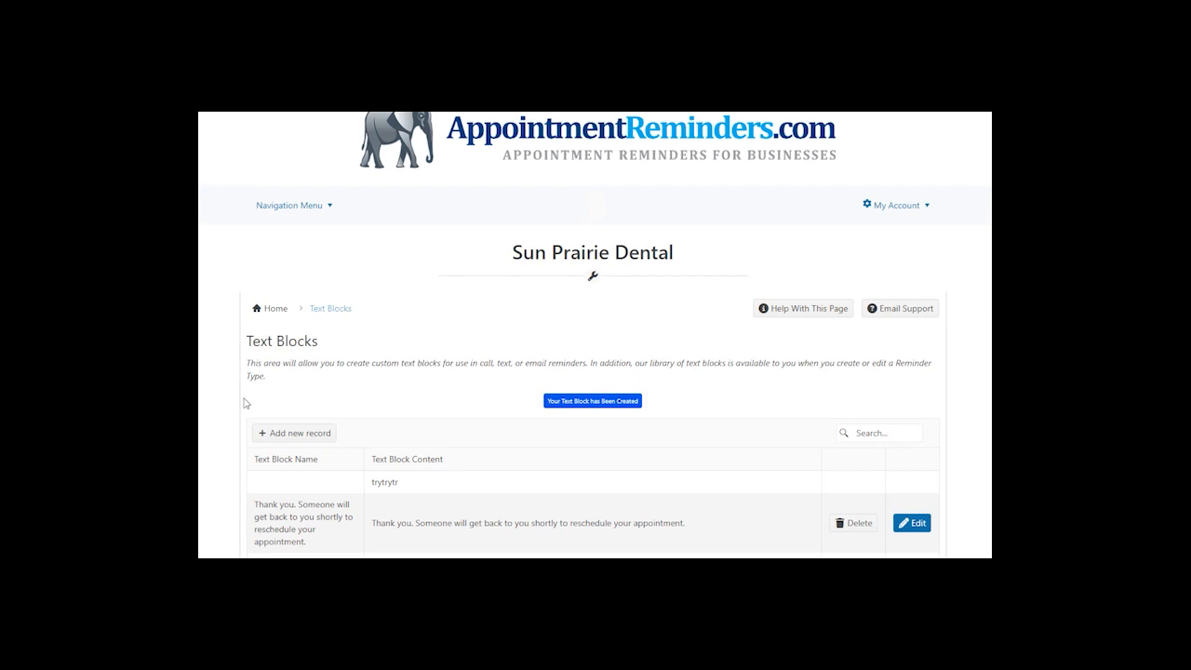
- Save a PaymentInfo block asking for payment via Venmo or check, then name a new block RentQuestions
click(311, 444)
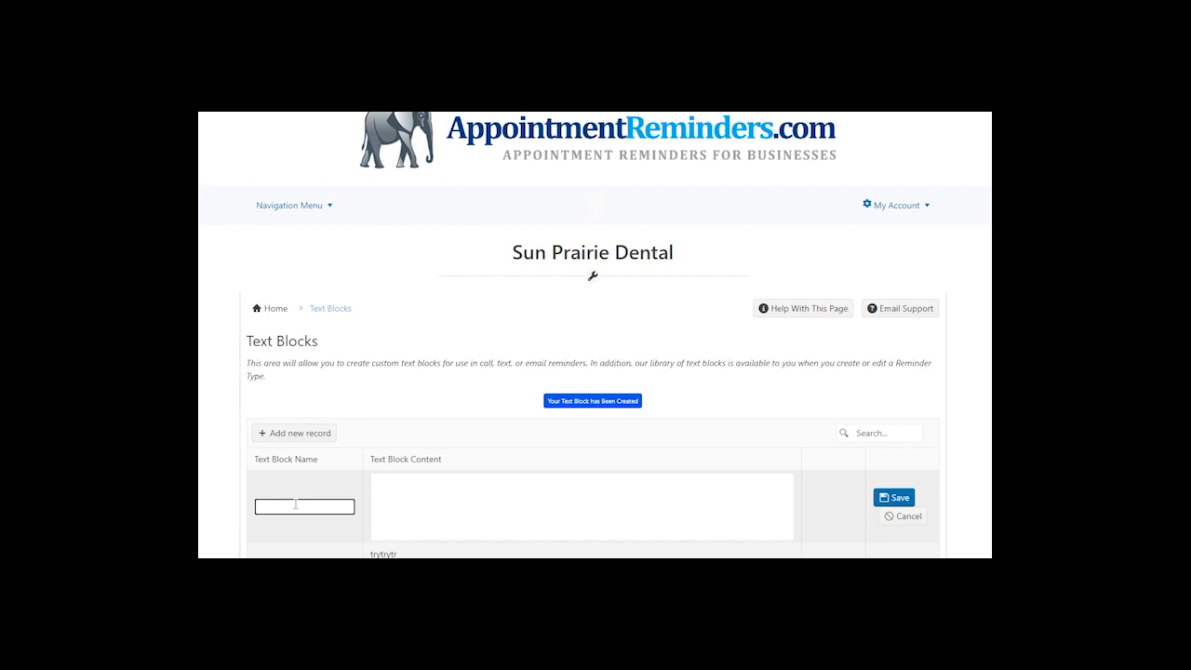
text(PaymentInfo)
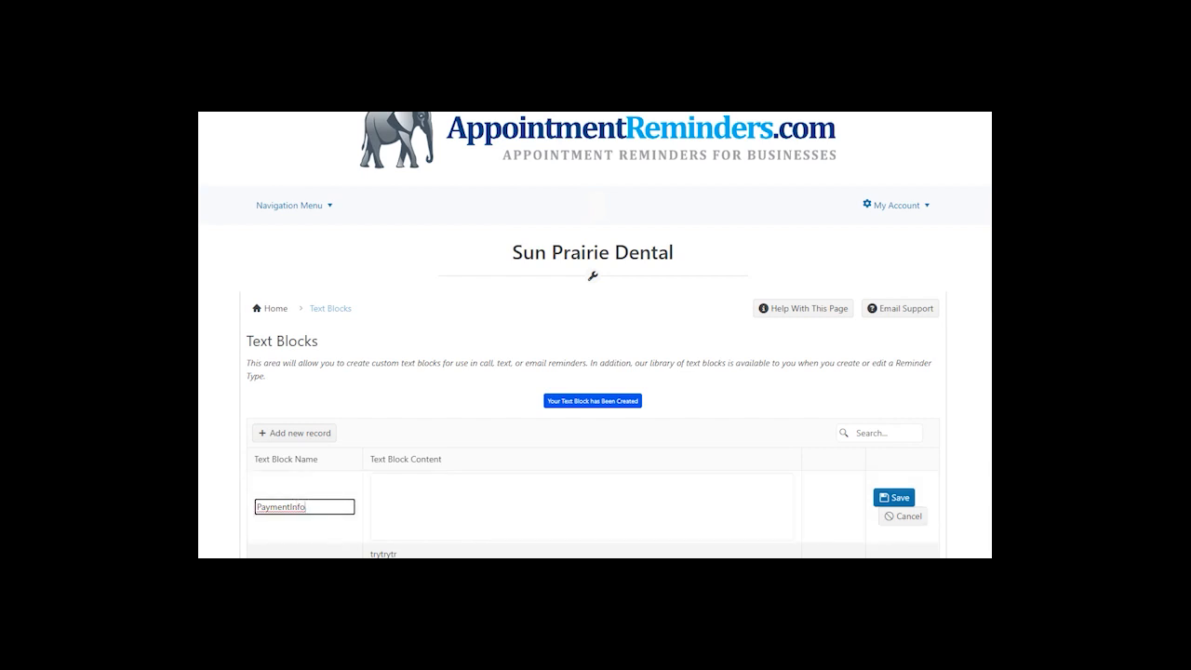
key(Tab)
click(464, 492)
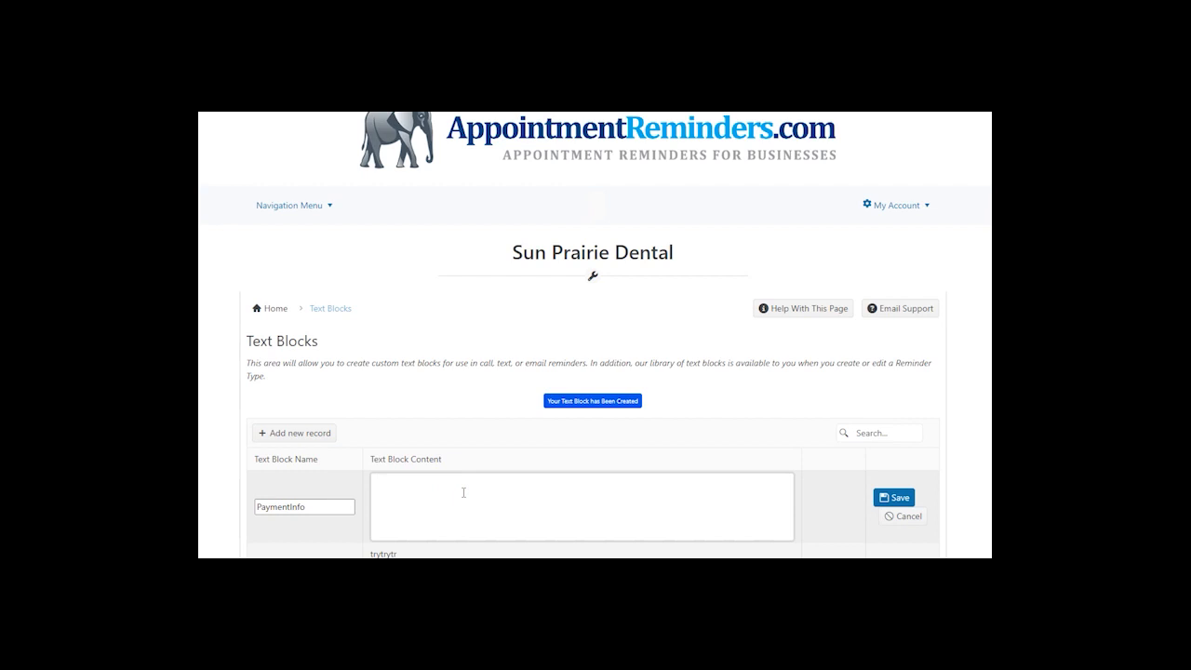
text(Please submit payment via Venmo at @AppointmentReminders)
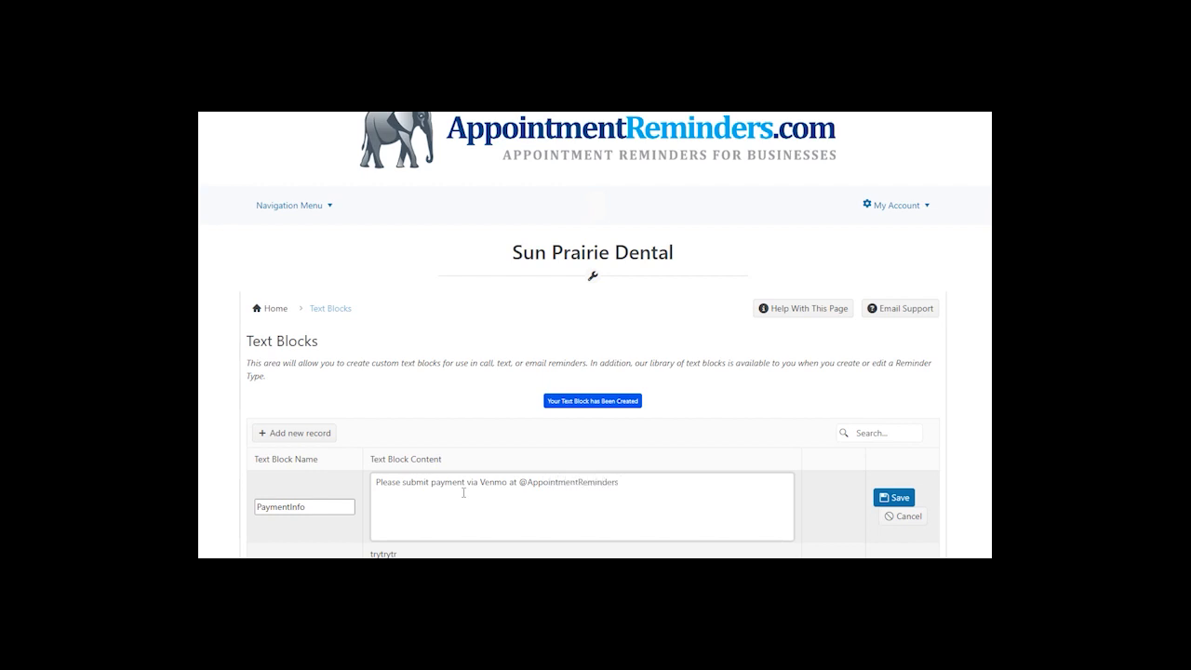
text(, or Send a C)
key(BackSpace)
key(BackSpace)
key(BackSpace)
key(BackSpace)
key(BackSpace)
key(BackSpace)
key(BackSpace)
text(send a check to AppointmentReminders.com)
click(893, 497)
click(312, 433)
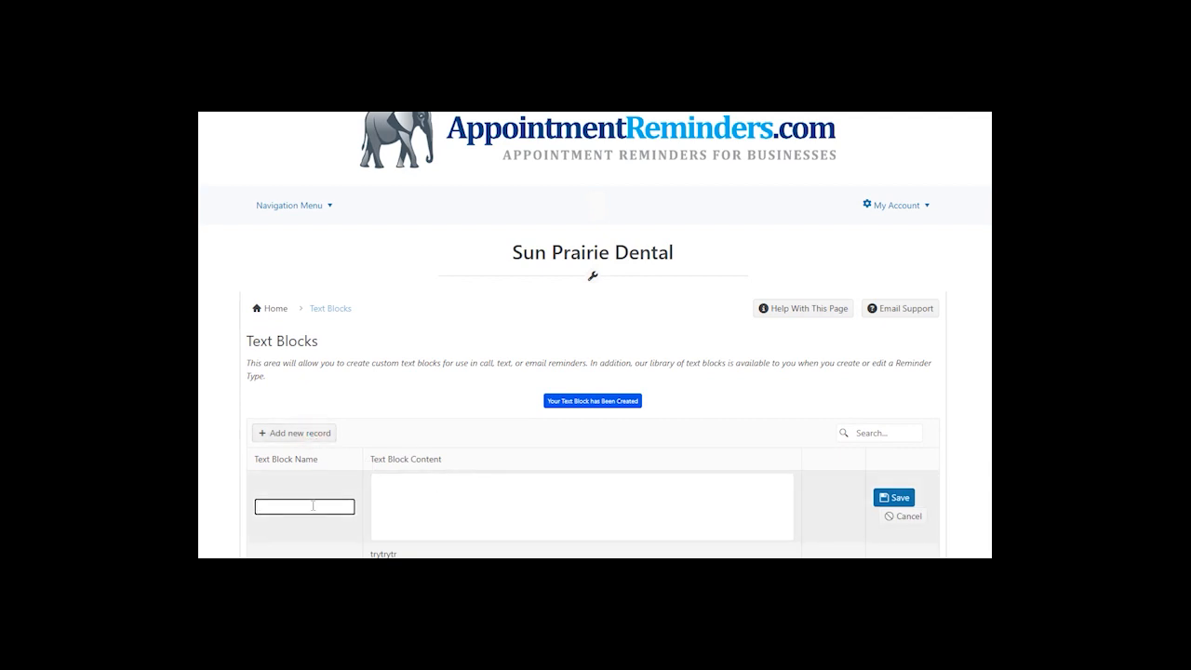
text(RentQuestions)
- Fill RentQuestions with 'Questions? Contact AppointmentReminders.com at' plus the support phone number, and save
key(Tab)
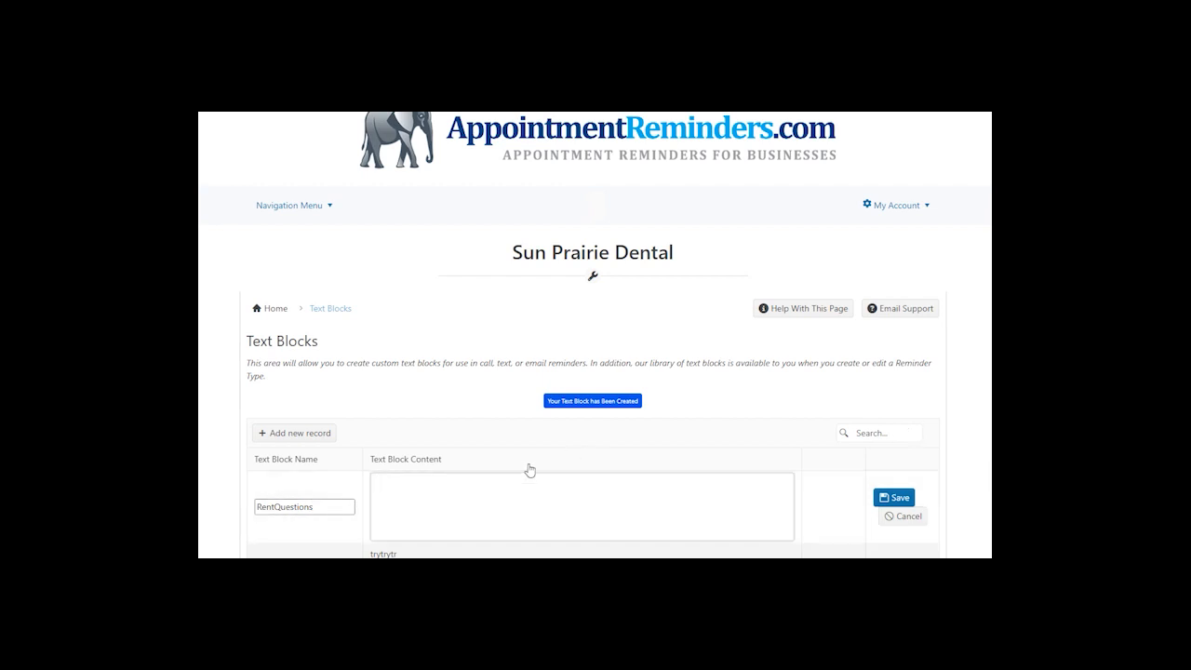
text(Questions)
text(? C)
text(op)
text(tact AppointmentRe)
text(minders)
key(BackSpace)
key(BackSpace)
key(BackSpace)
key(BackSpace)
key(BackSpace)
key(BackSpace)
text(inders.com at)
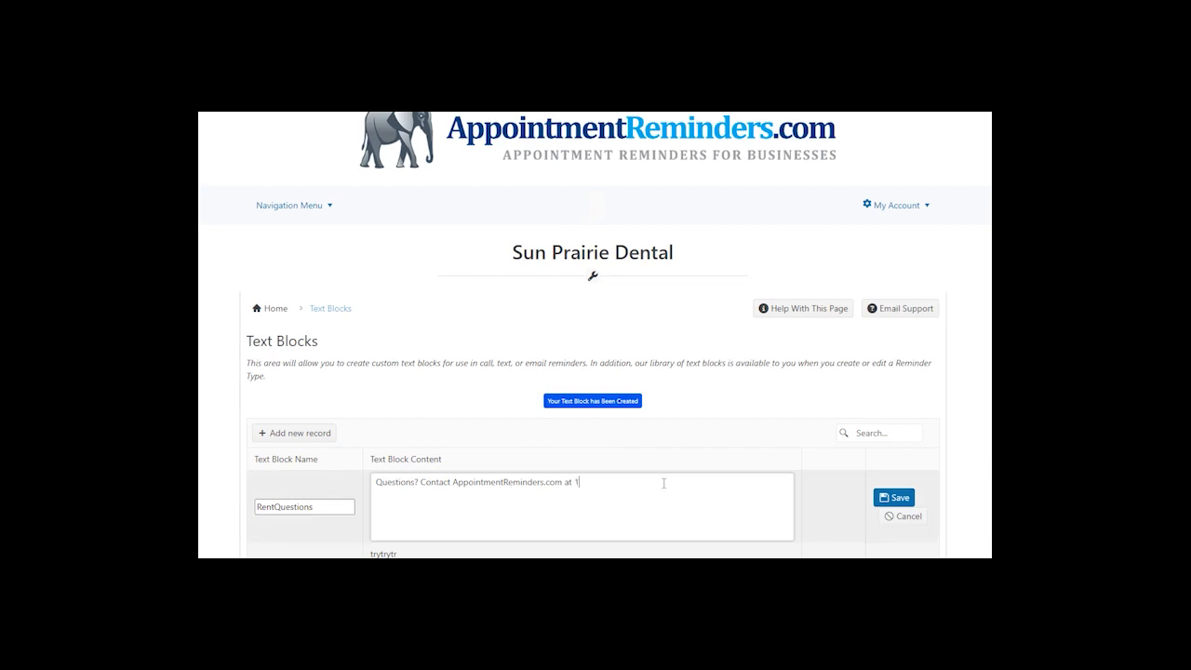
click(892, 498)
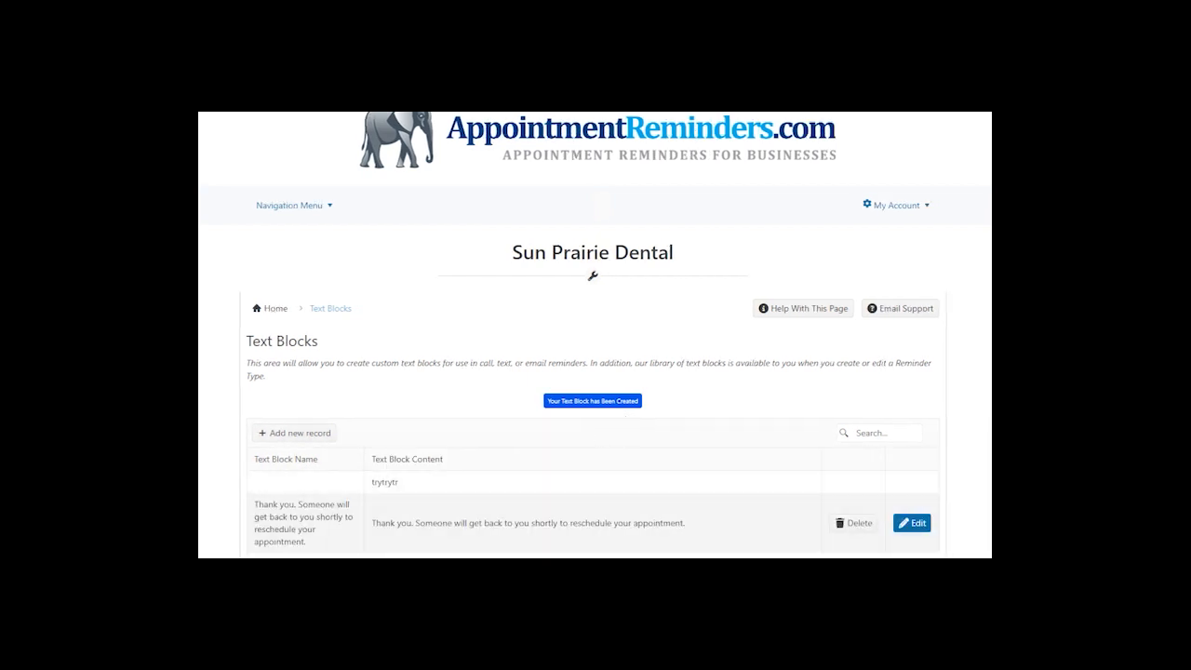
- Open the message content of Rent Due Reminder Text from the Reminder Types list
click(316, 207)
mouse_move(300, 209)
mouse_move(299, 309)
mouse_move(406, 312)
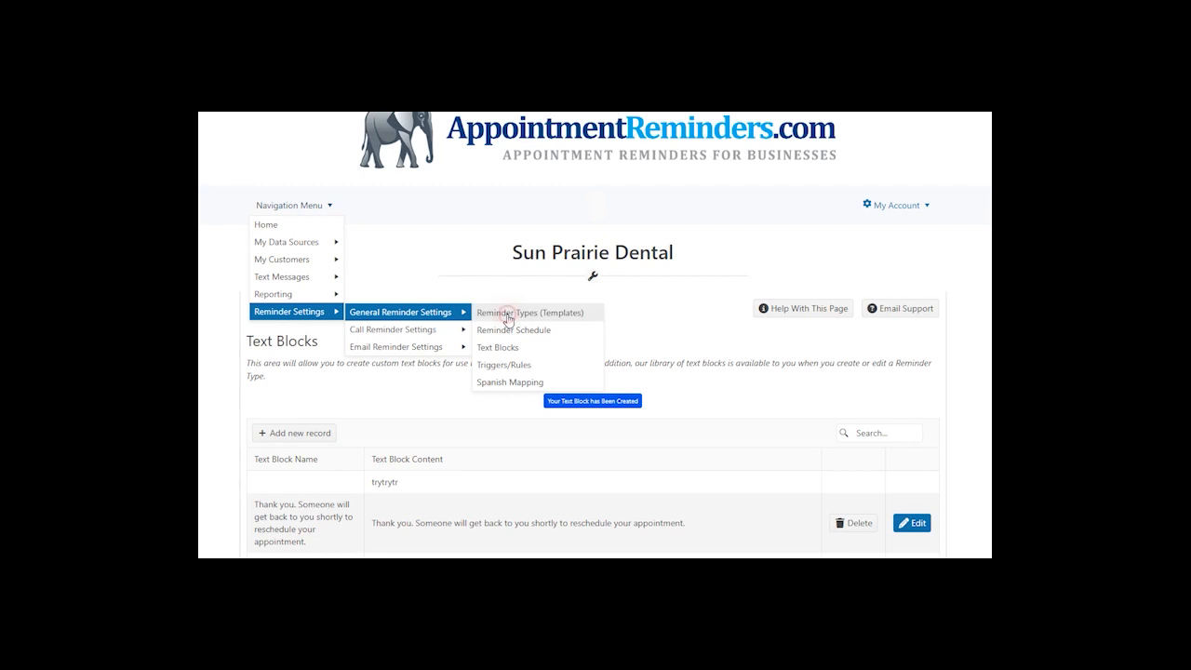
click(507, 315)
scroll(699, 486, down, 2)
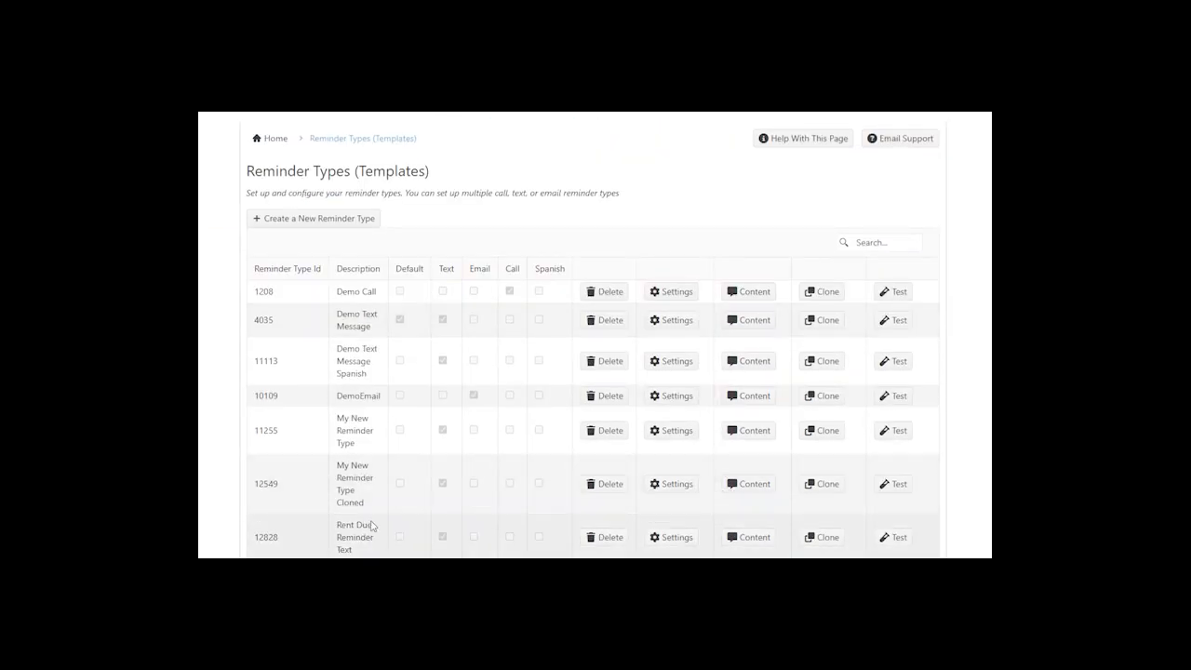
click(764, 538)
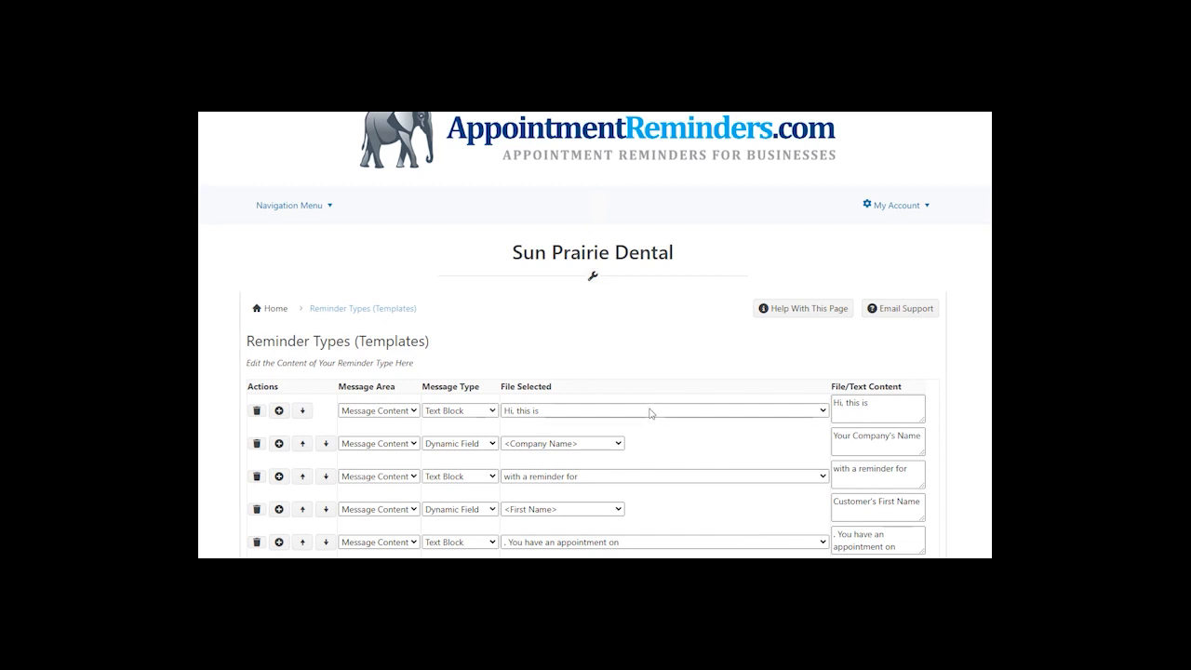
- Start the message with the Hello text block followed by the first name
click(535, 413)
scroll(564, 456, down, 5)
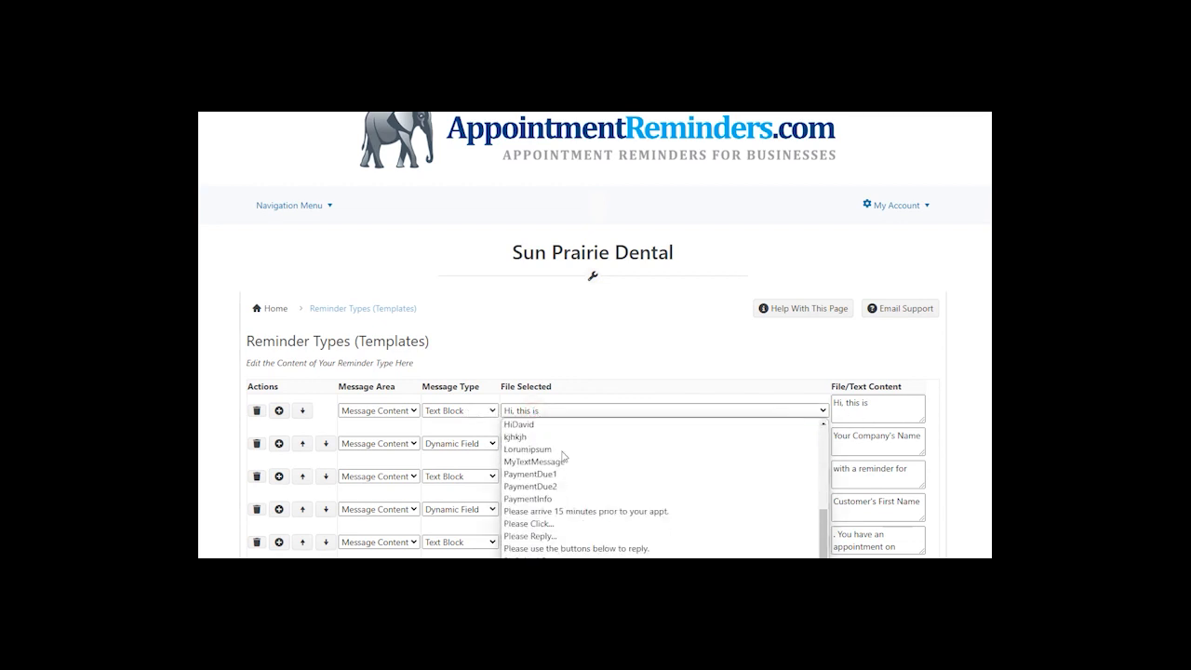
scroll(563, 457, up, 5)
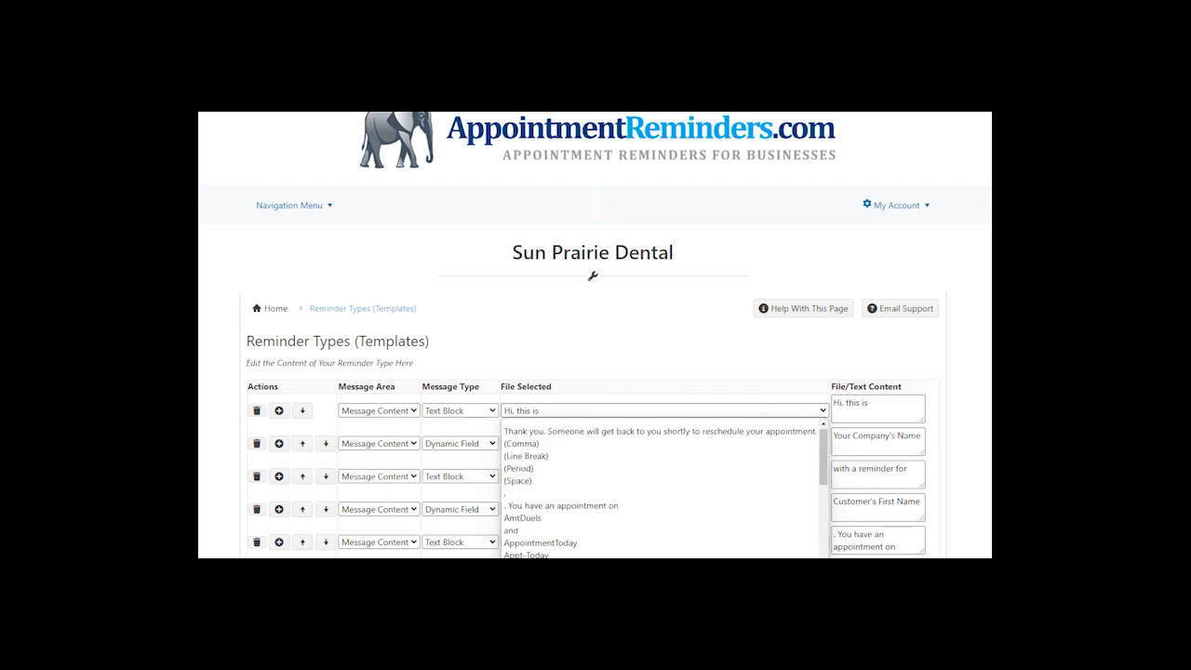
scroll(552, 548, down, 3)
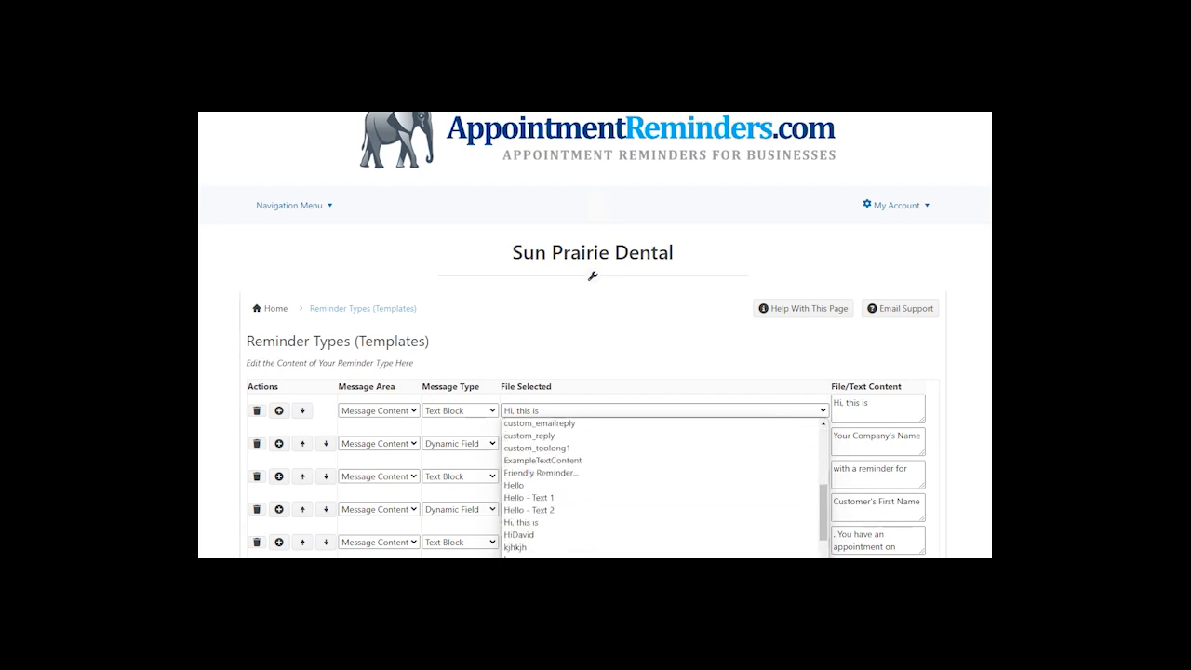
click(533, 486)
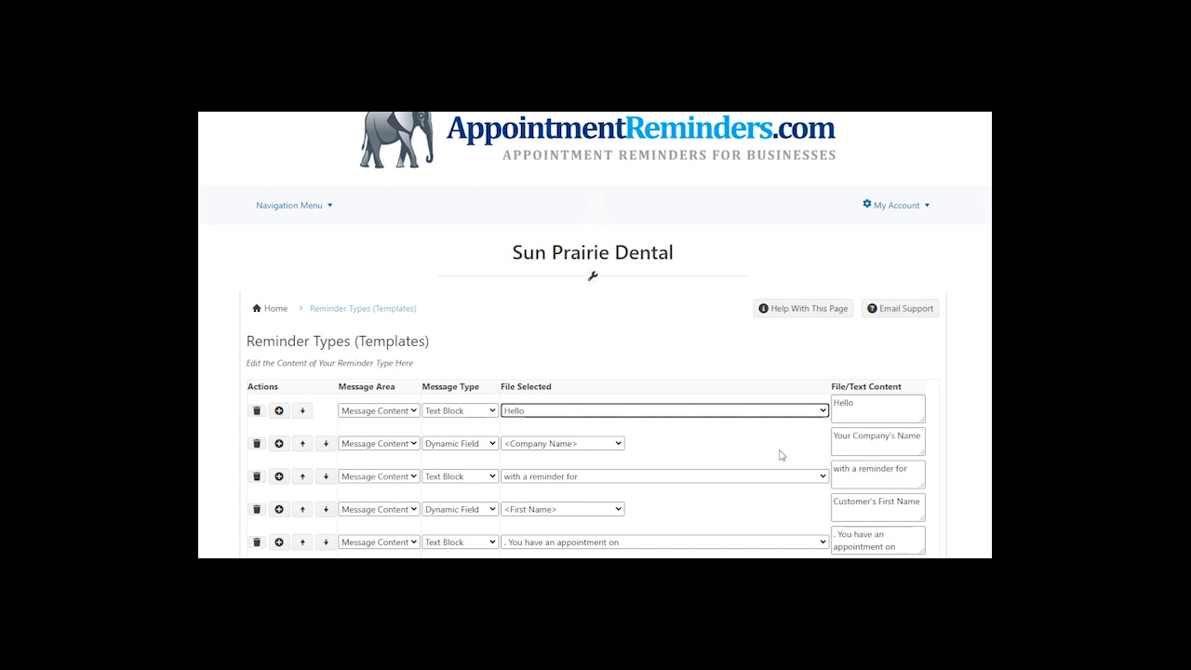
click(606, 445)
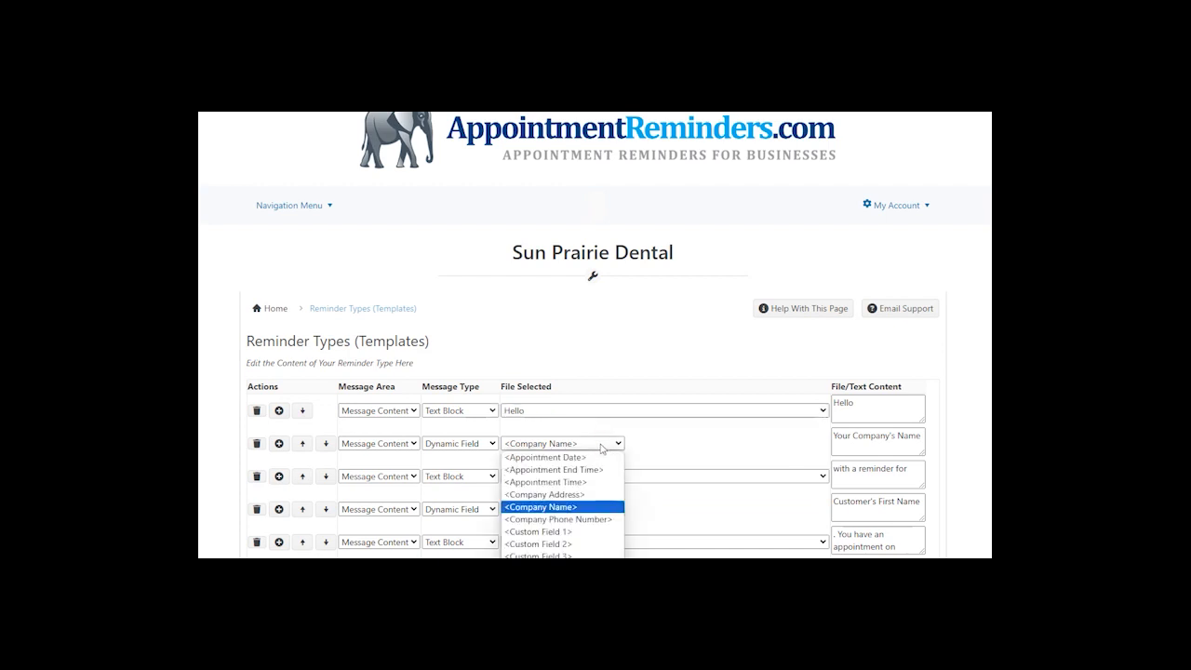
key(Escape)
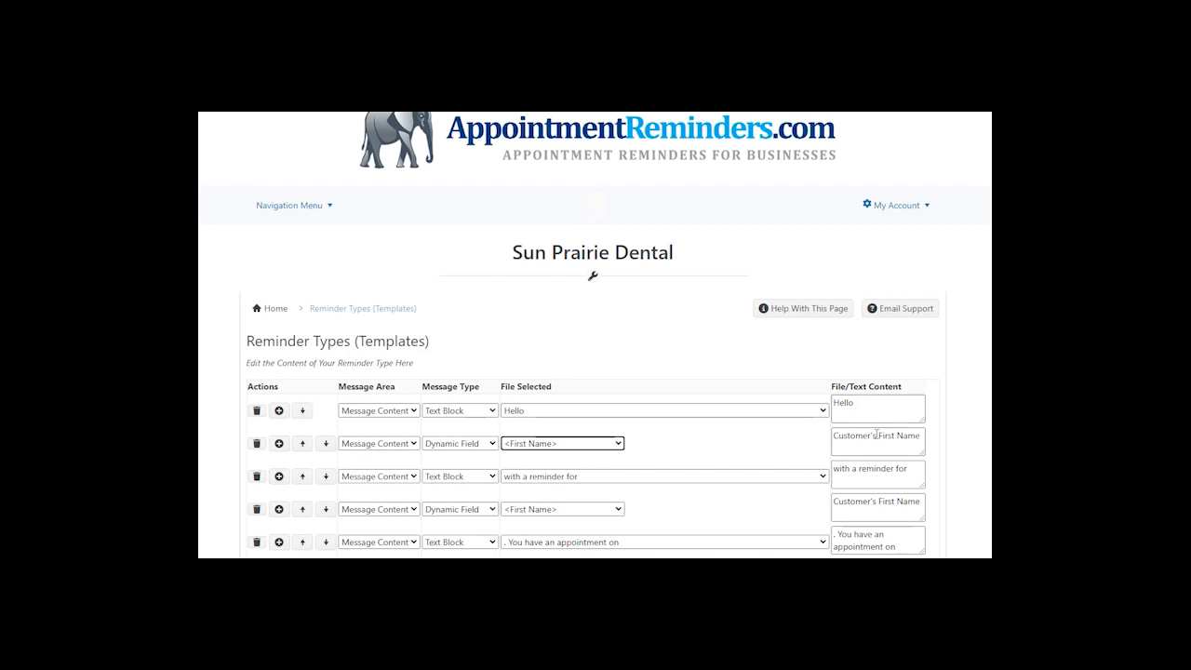
- Make the third piece the RentReminder1 text block
click(485, 478)
click(486, 476)
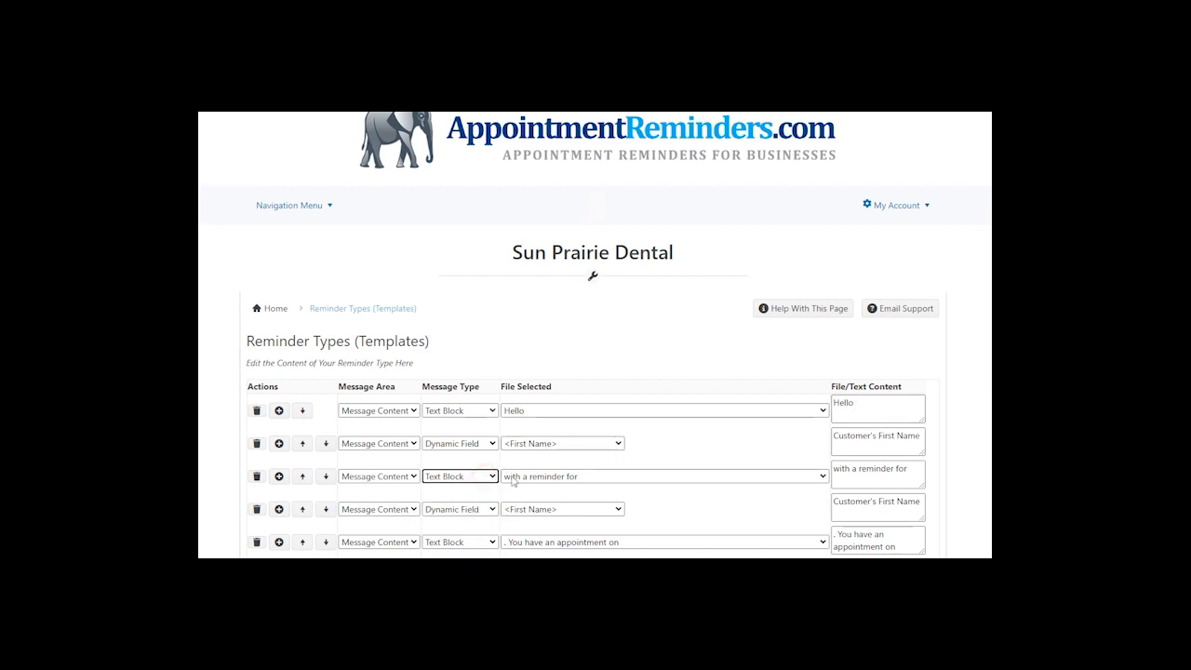
click(527, 480)
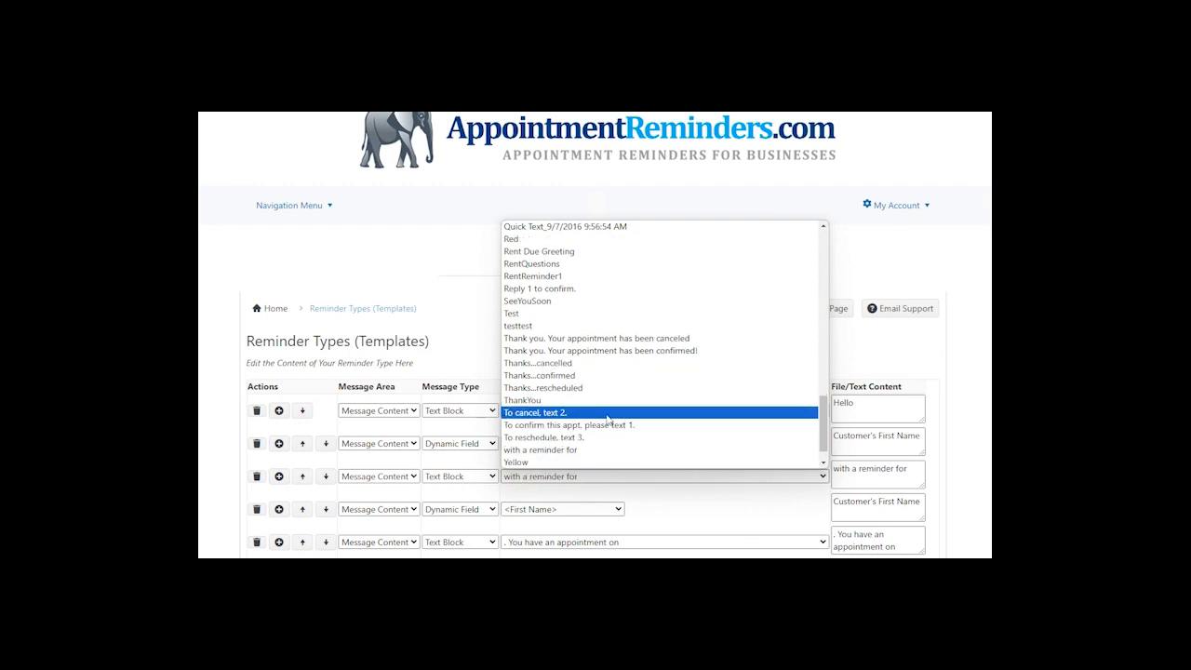
scroll(606, 419, down, 1)
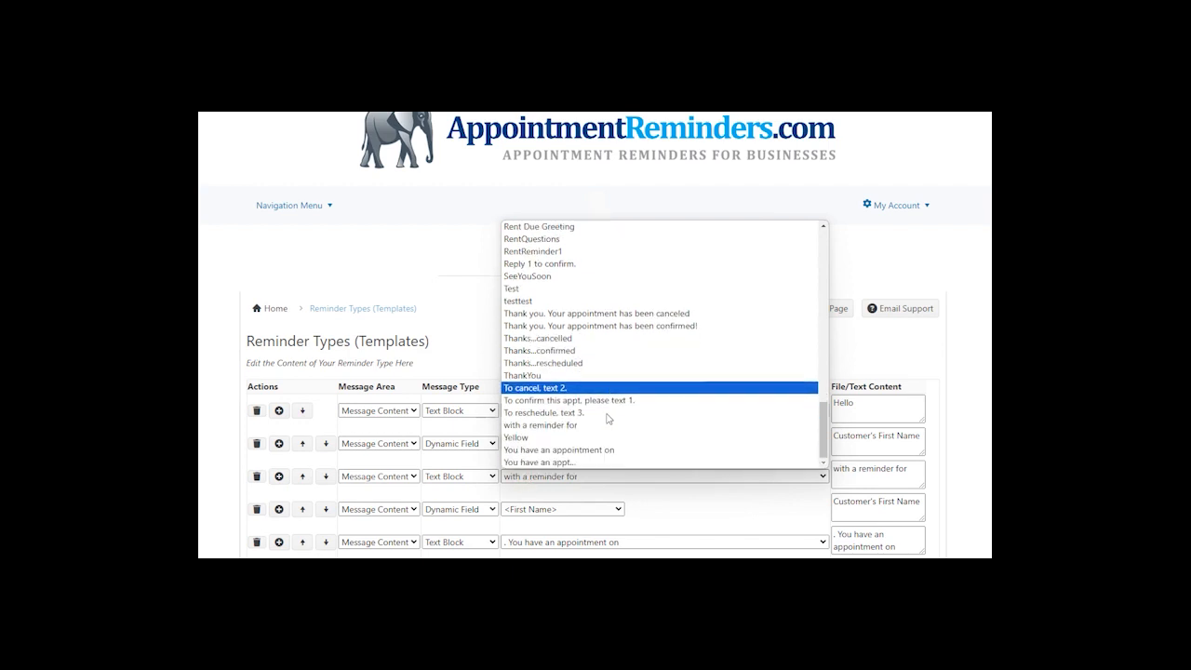
click(561, 229)
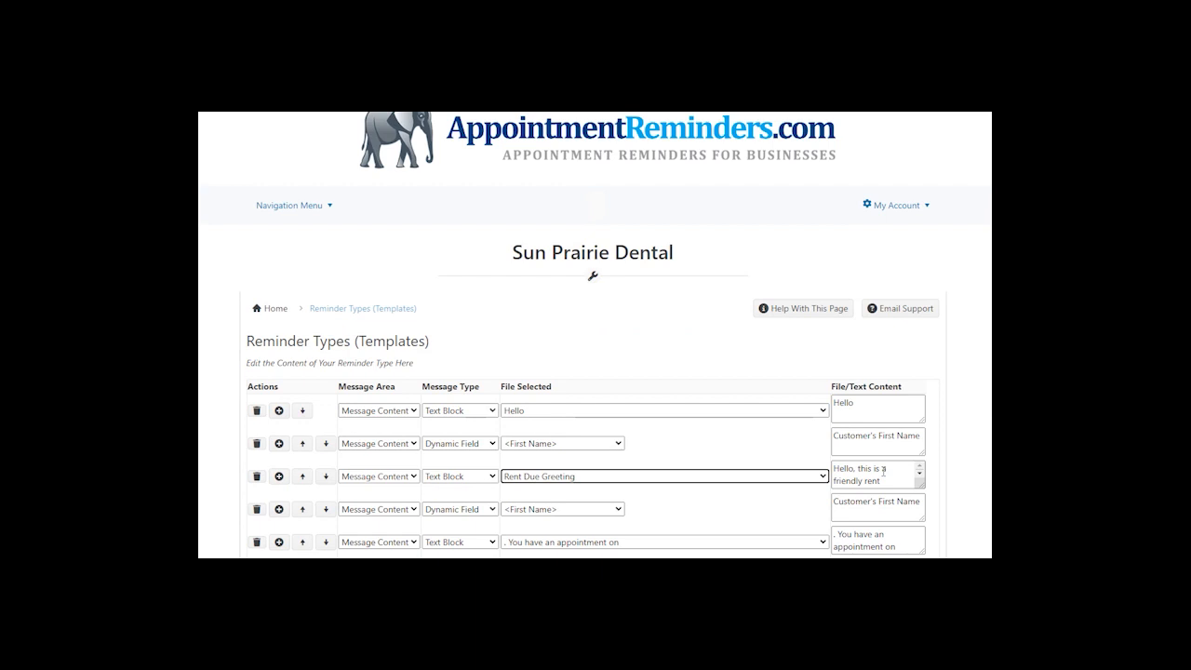
click(620, 476)
scroll(621, 287, down, 3)
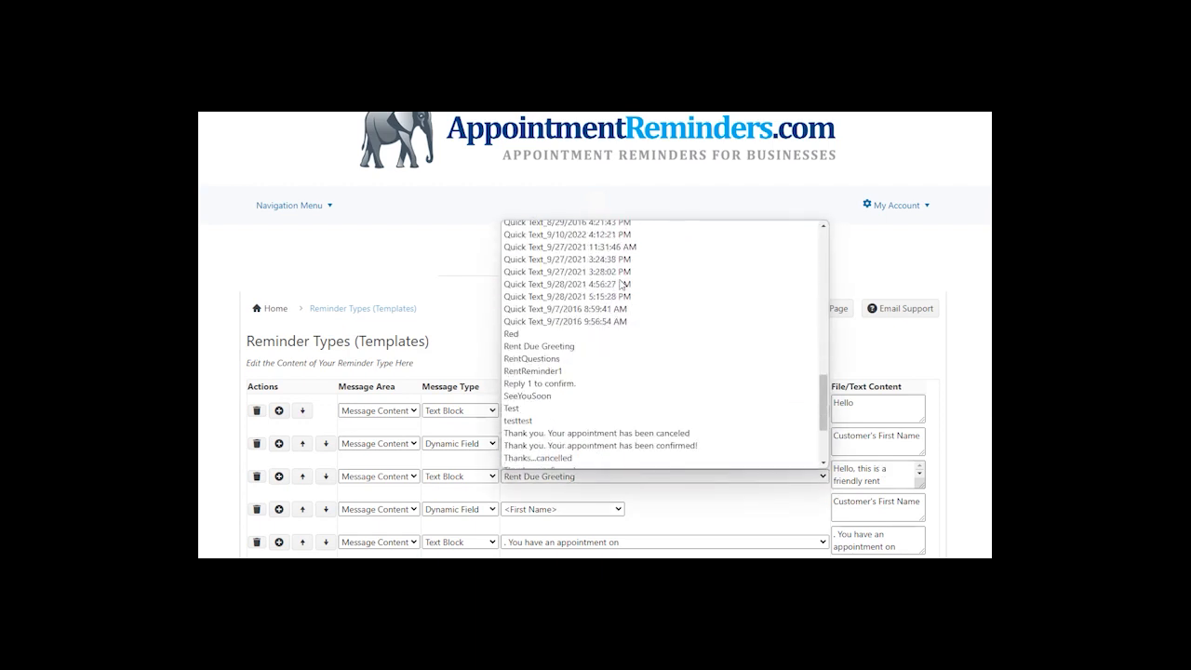
click(562, 364)
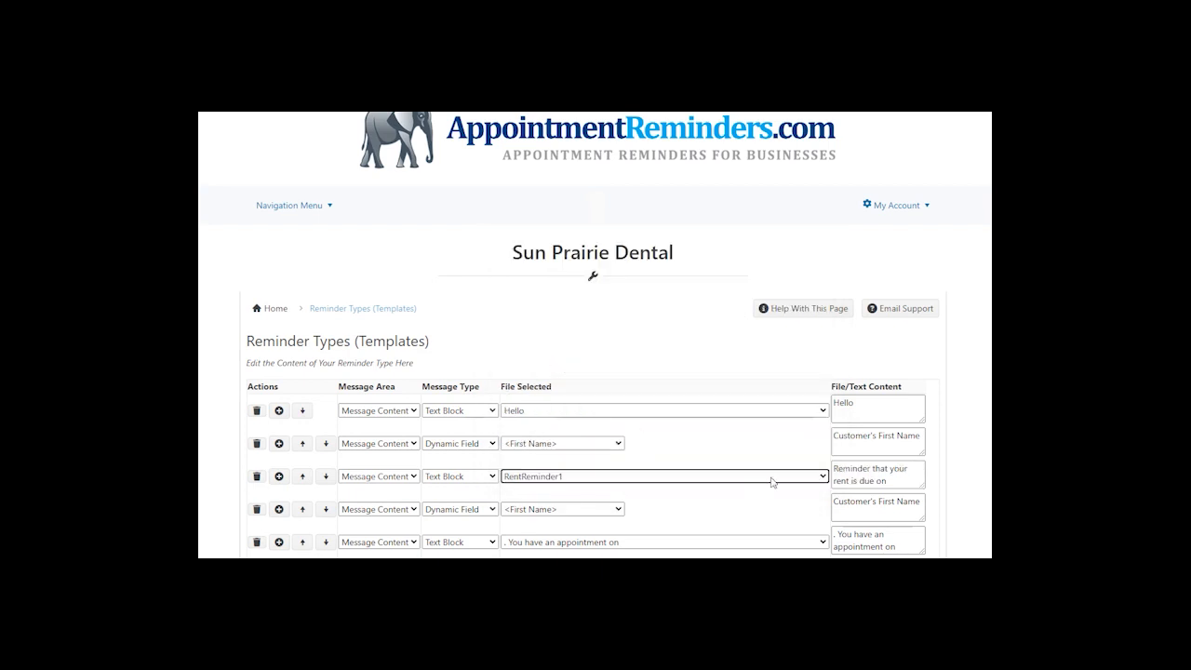
- Add the appointment date as the fourth piece and AmtDueIs as the fifth
click(563, 510)
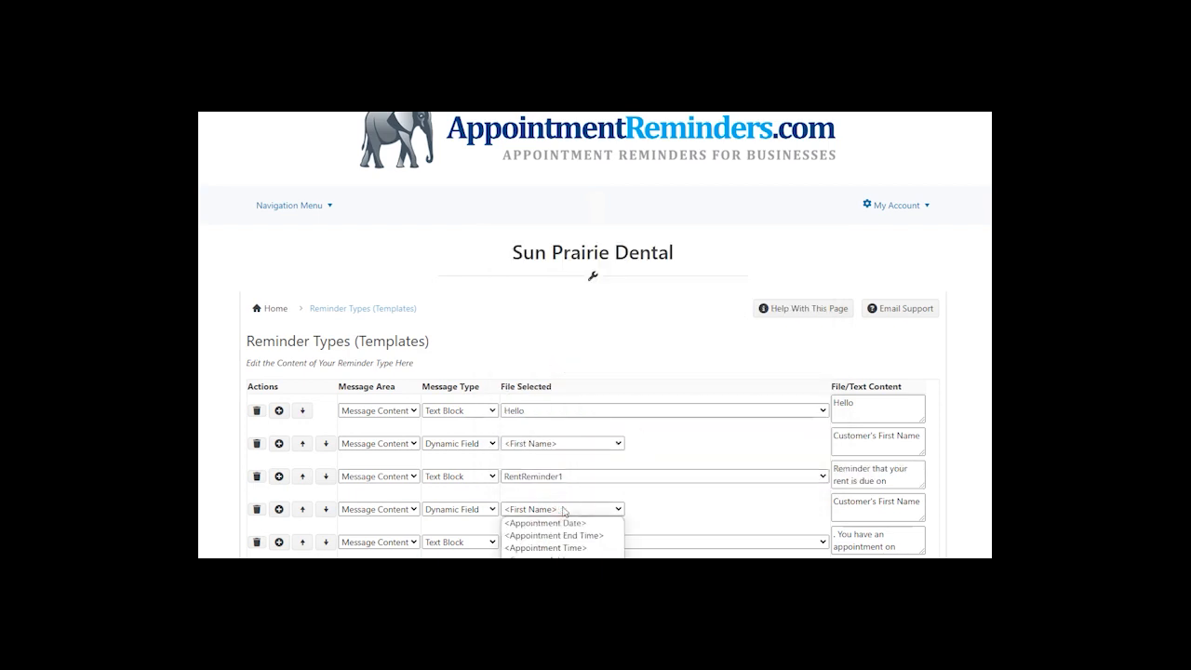
click(558, 523)
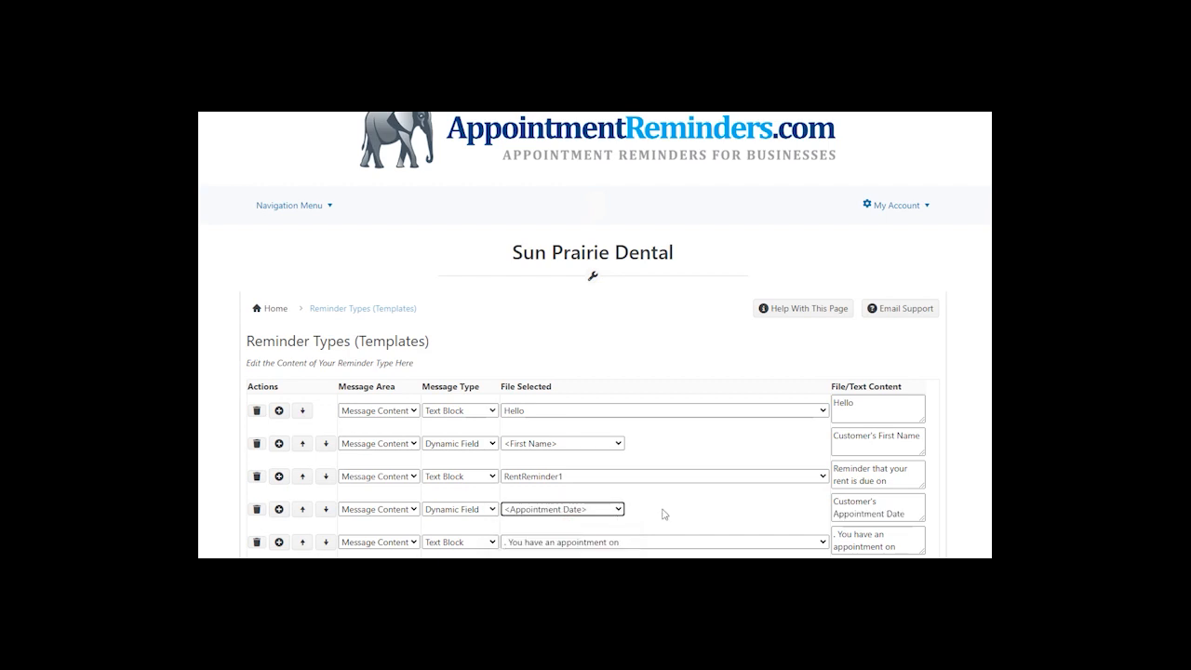
scroll(663, 513, down, 1)
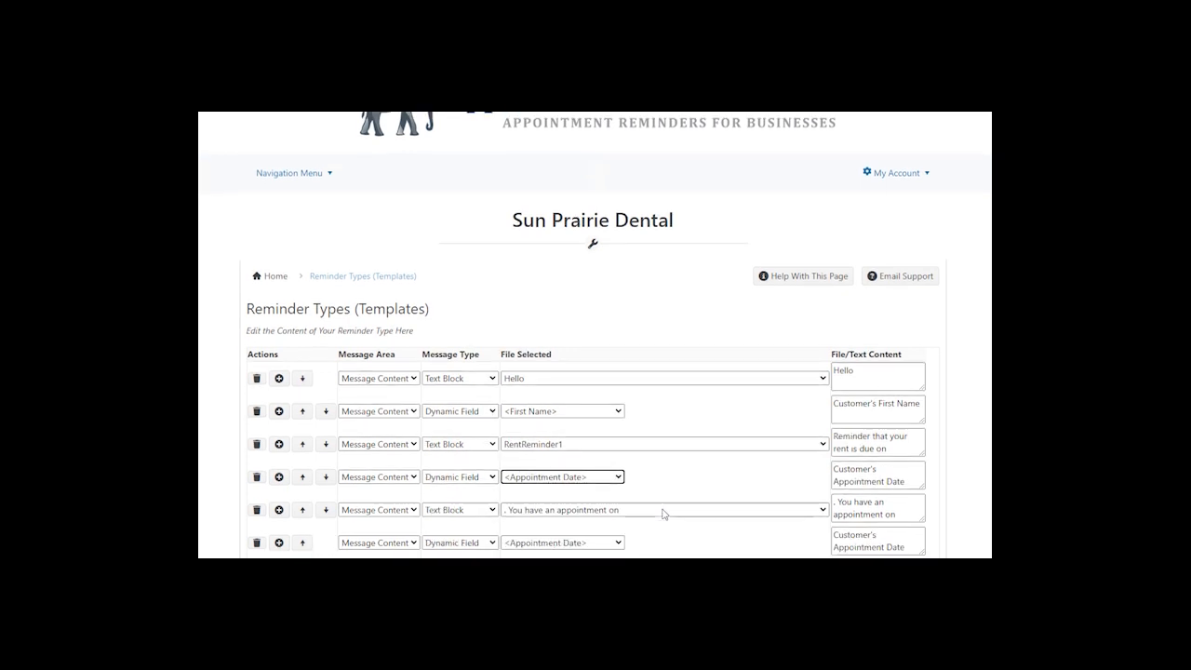
click(576, 510)
scroll(576, 385, down, 6)
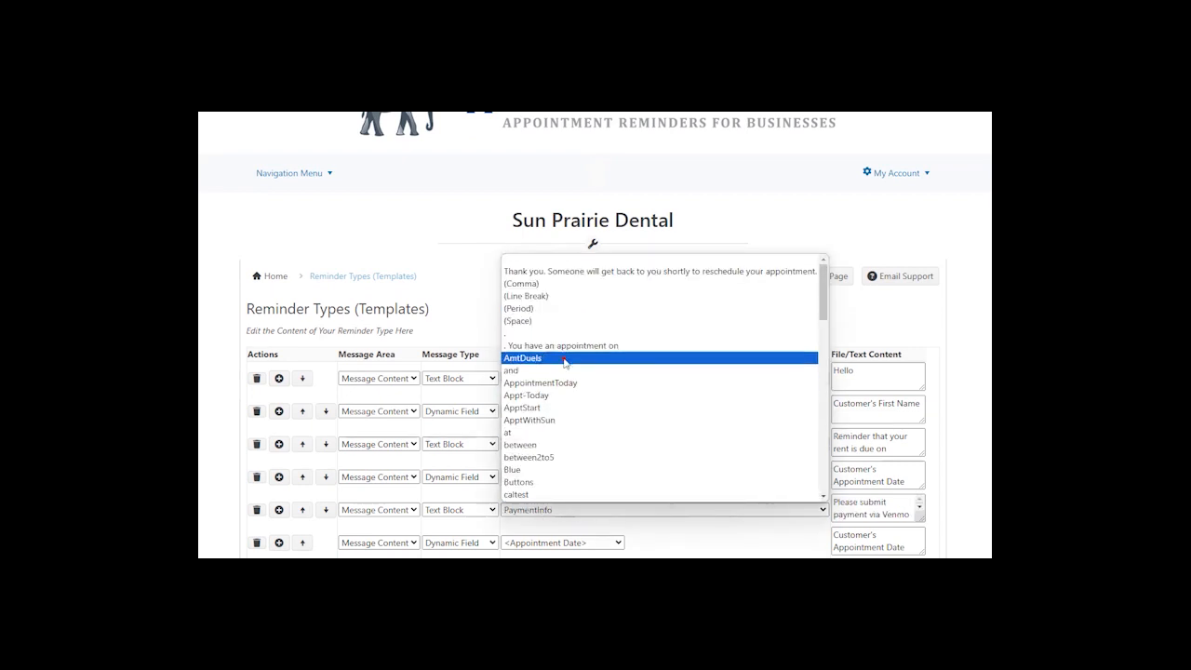
click(565, 359)
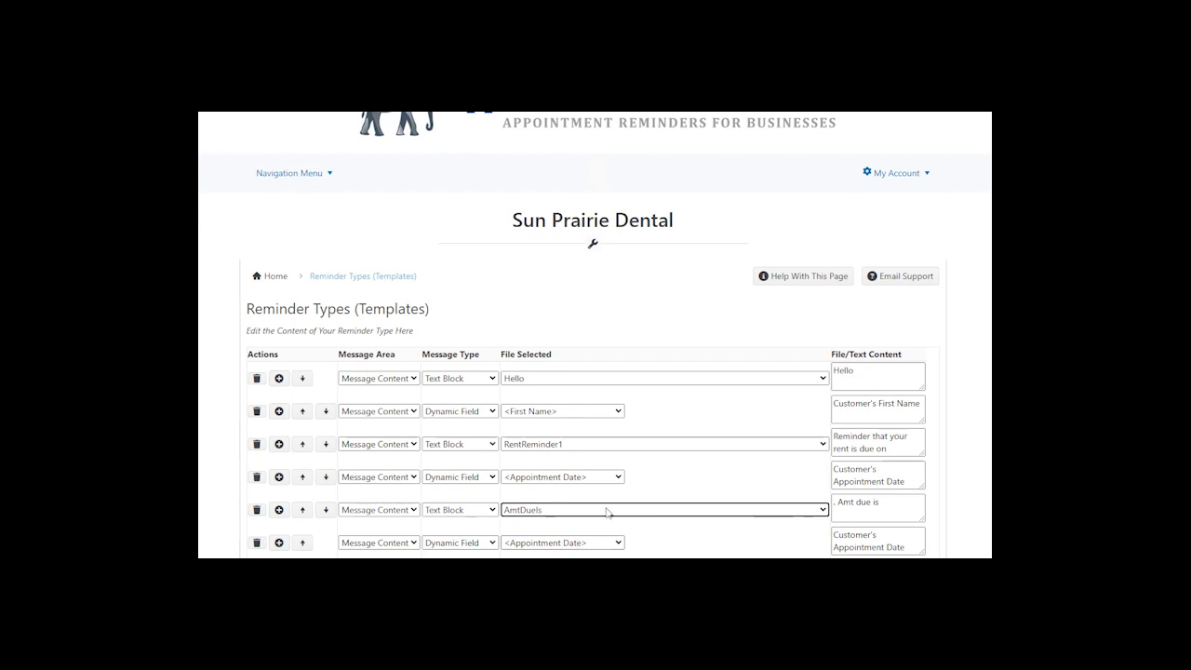
click(296, 174)
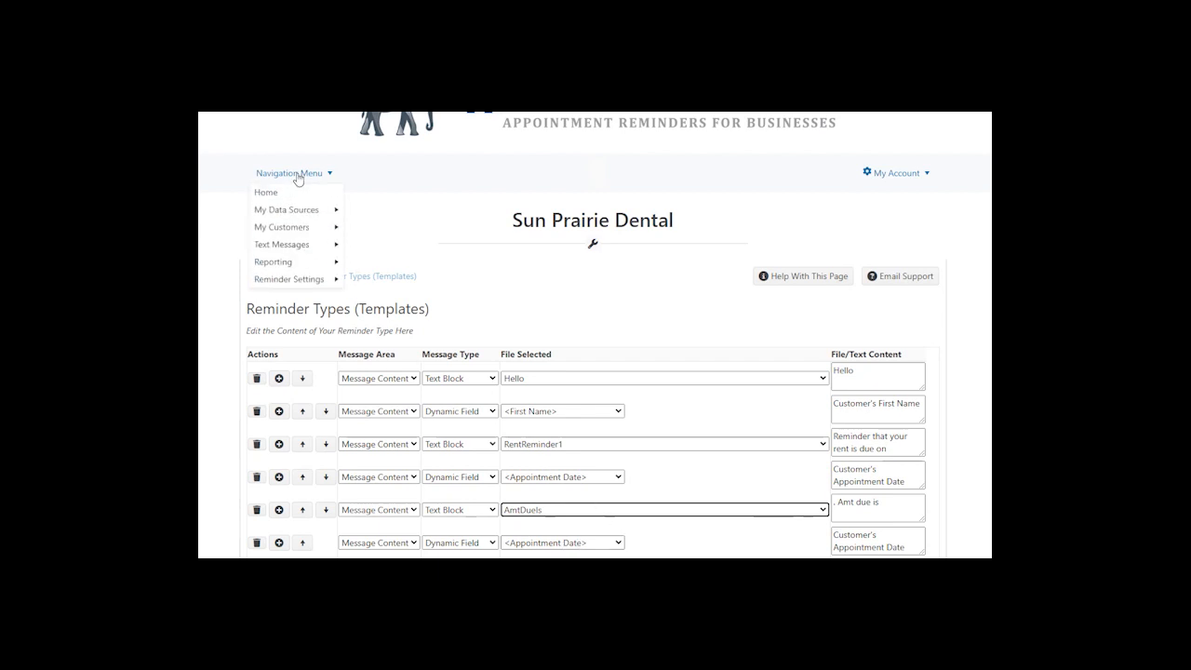
- Edit the AmtDueIs text block to read '. Amt due is $1200' and save it
click(300, 279)
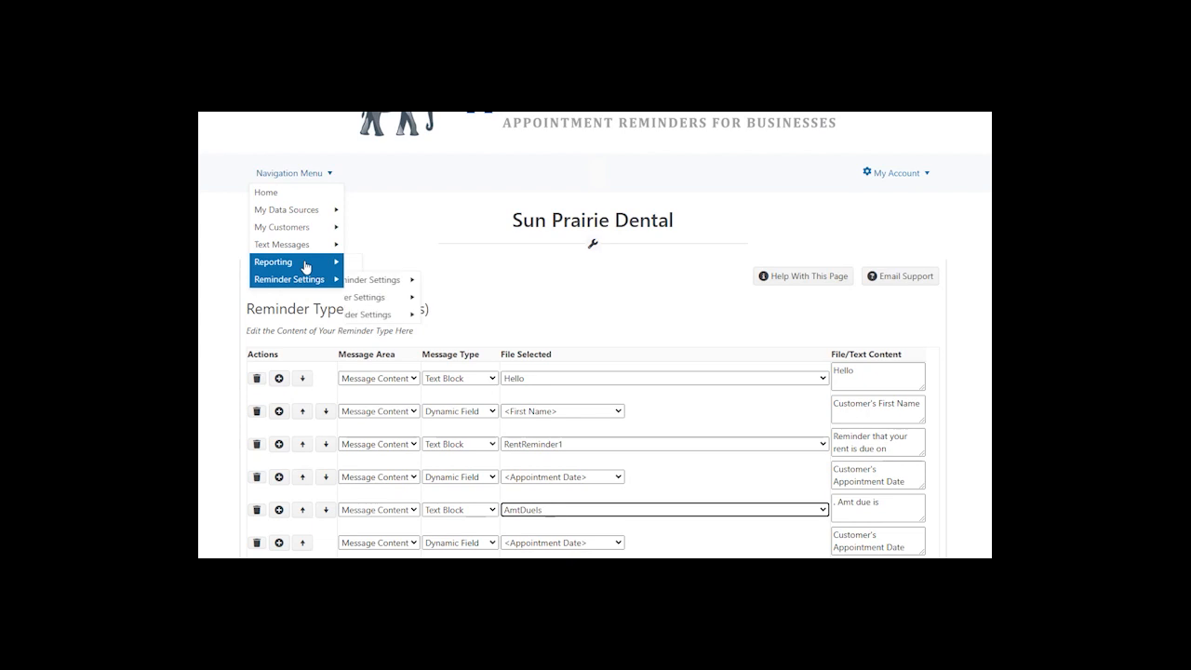
click(396, 279)
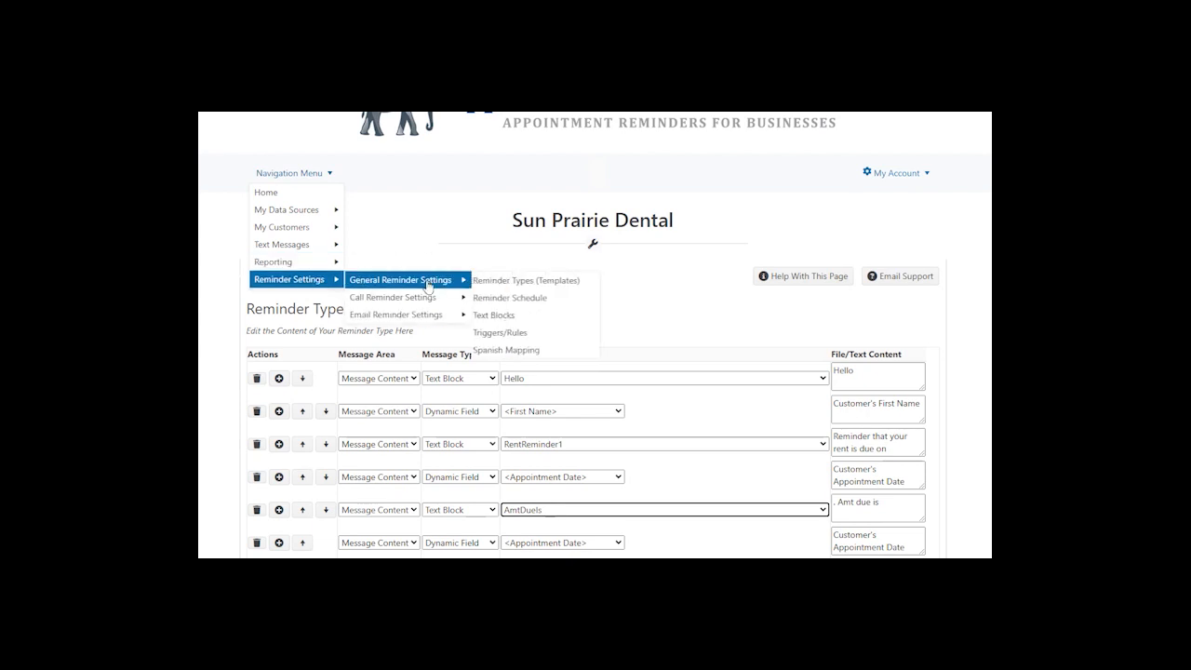
click(531, 318)
scroll(640, 377, down, 5)
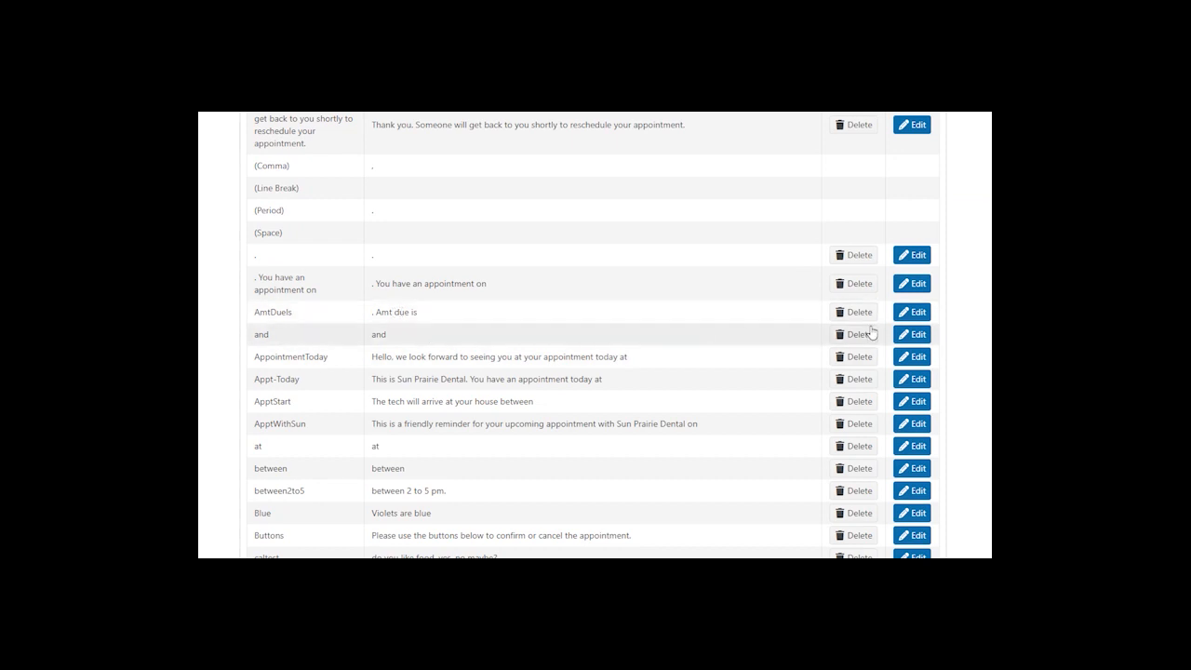
click(912, 312)
click(464, 316)
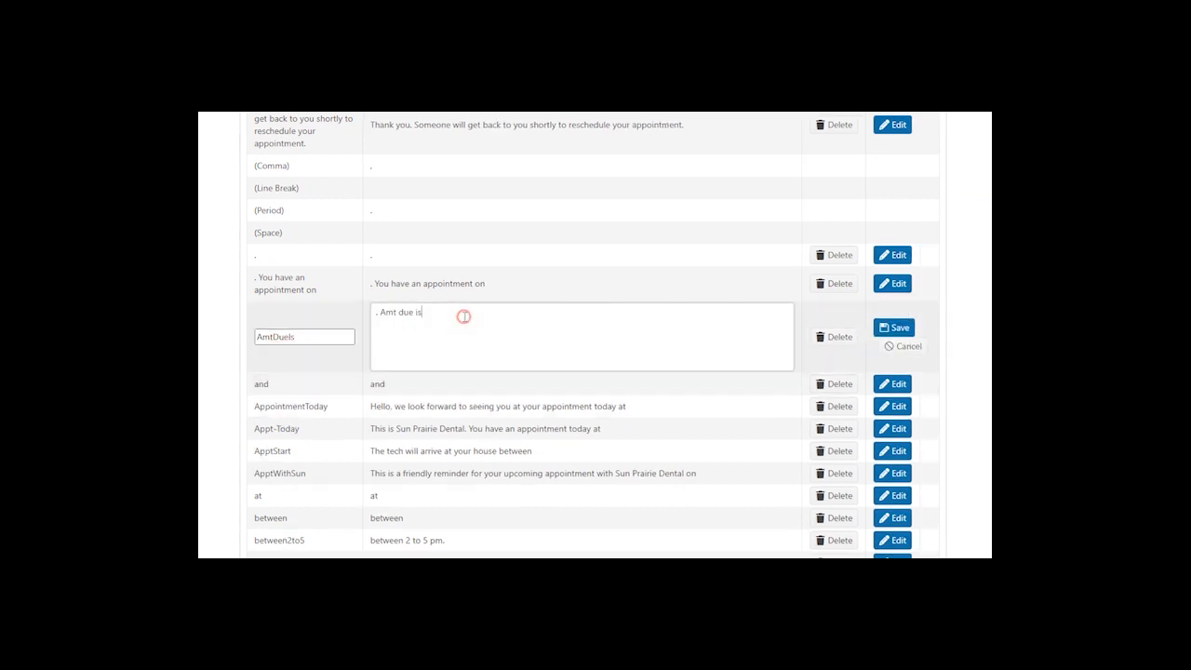
text($1200)
click(898, 329)
click(286, 205)
- Open the Rent Due Reminder Text content and set the sixth message part to PlsSubmitPayment
mouse_move(298, 312)
mouse_move(410, 312)
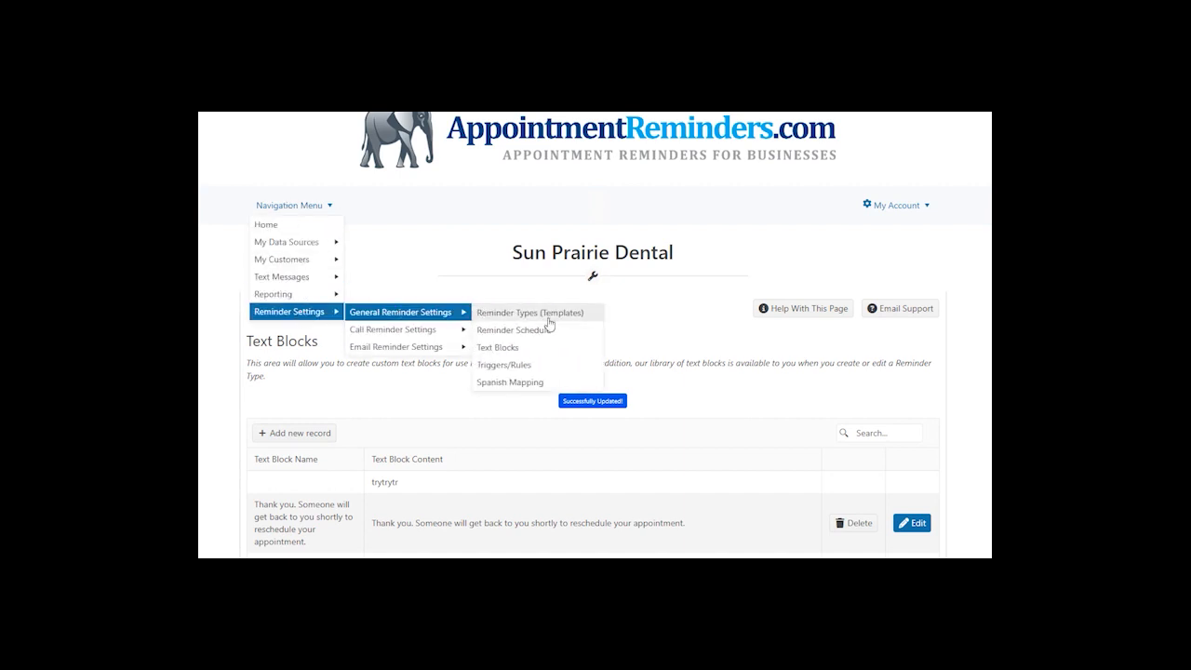
click(549, 320)
scroll(784, 456, down, 2)
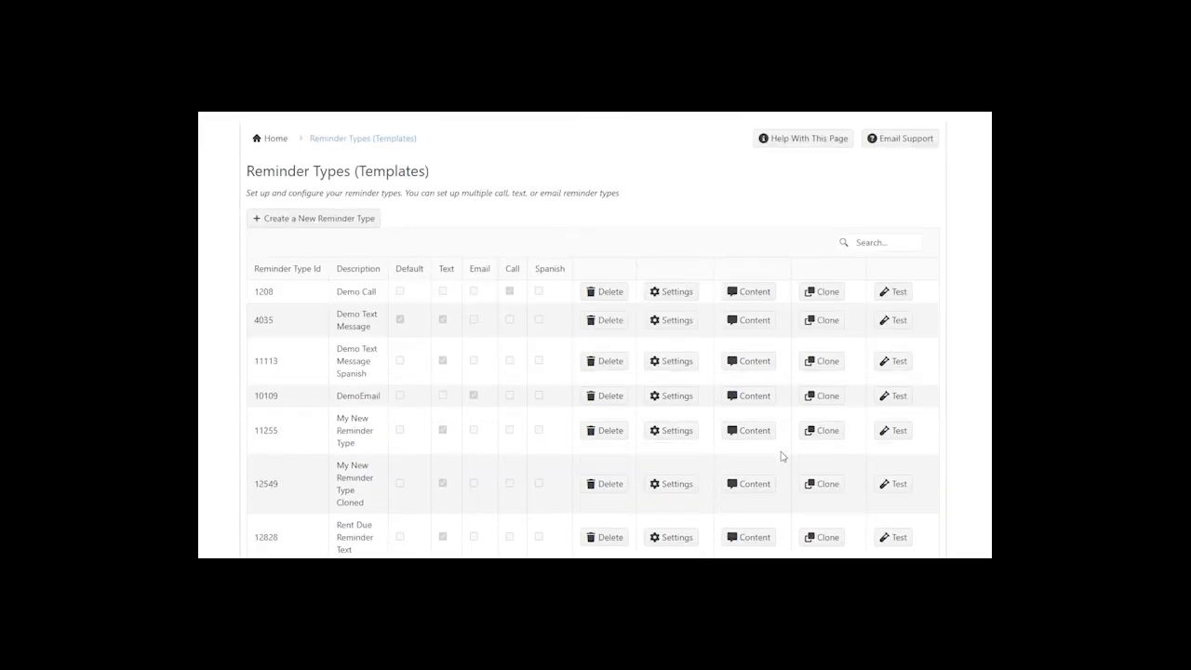
click(756, 538)
scroll(600, 544, down, 1)
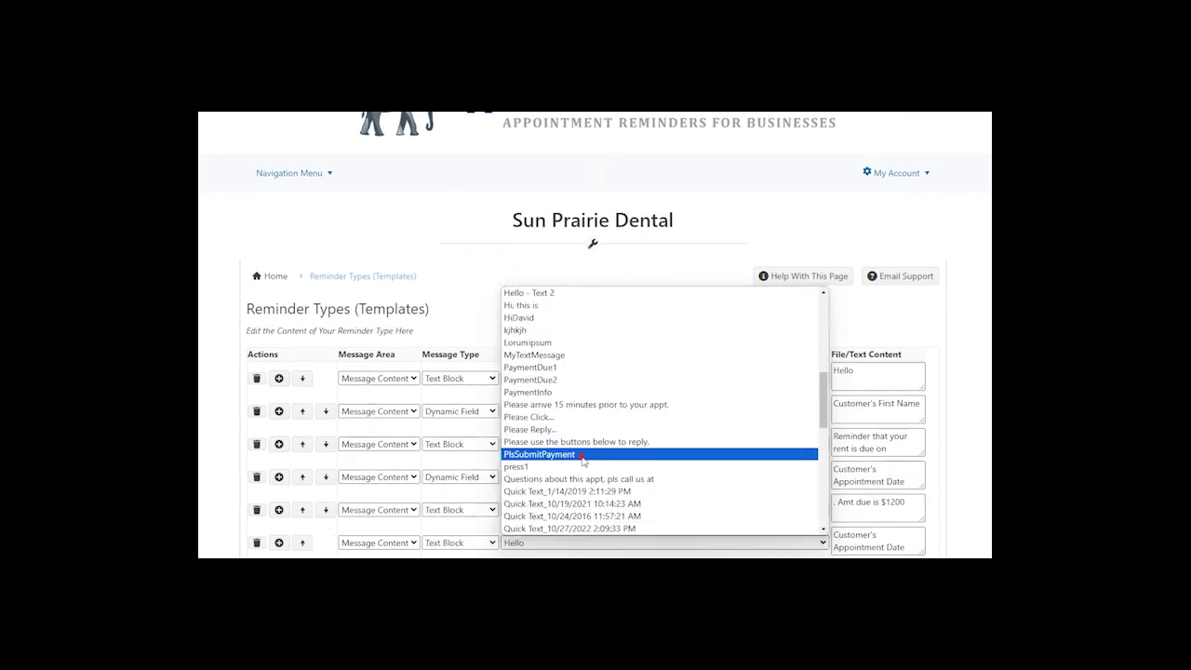
click(635, 458)
- Add a final Text Block message part using RentQuestions
scroll(844, 529, down, 1)
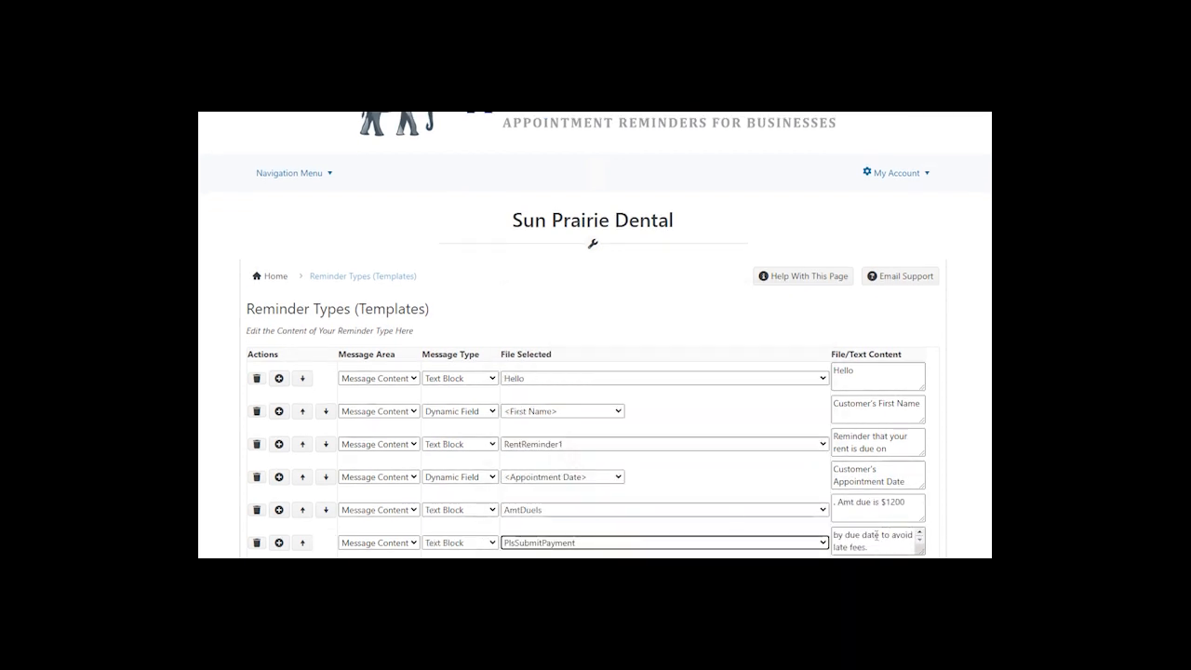
click(279, 544)
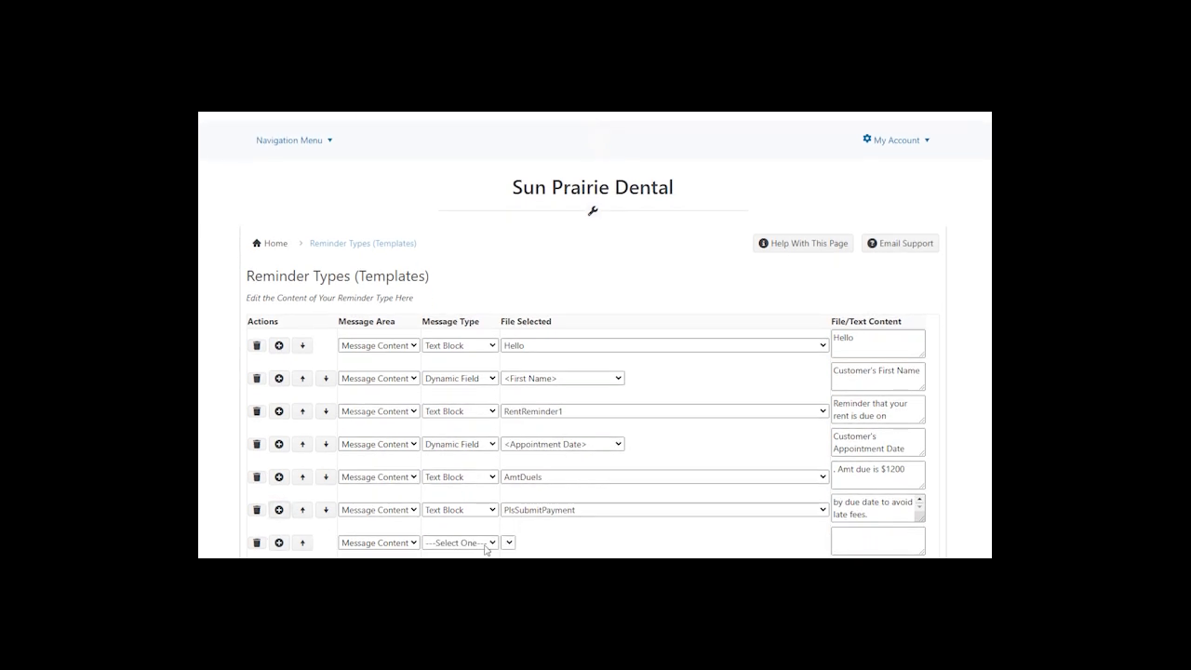
click(485, 549)
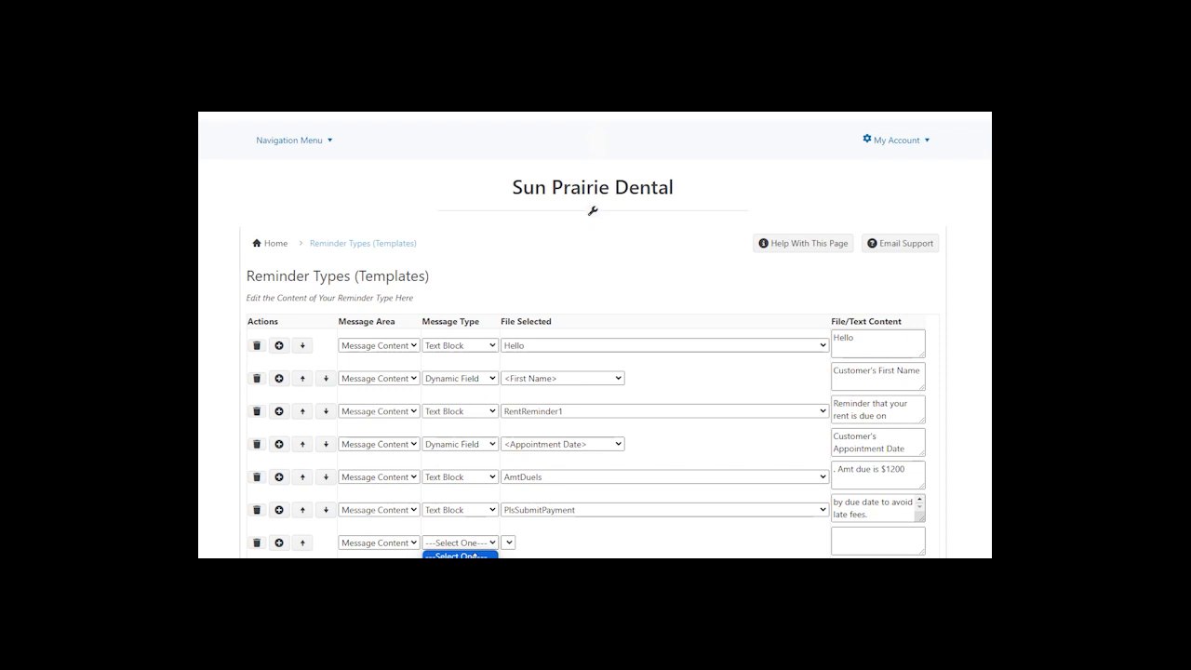
click(558, 542)
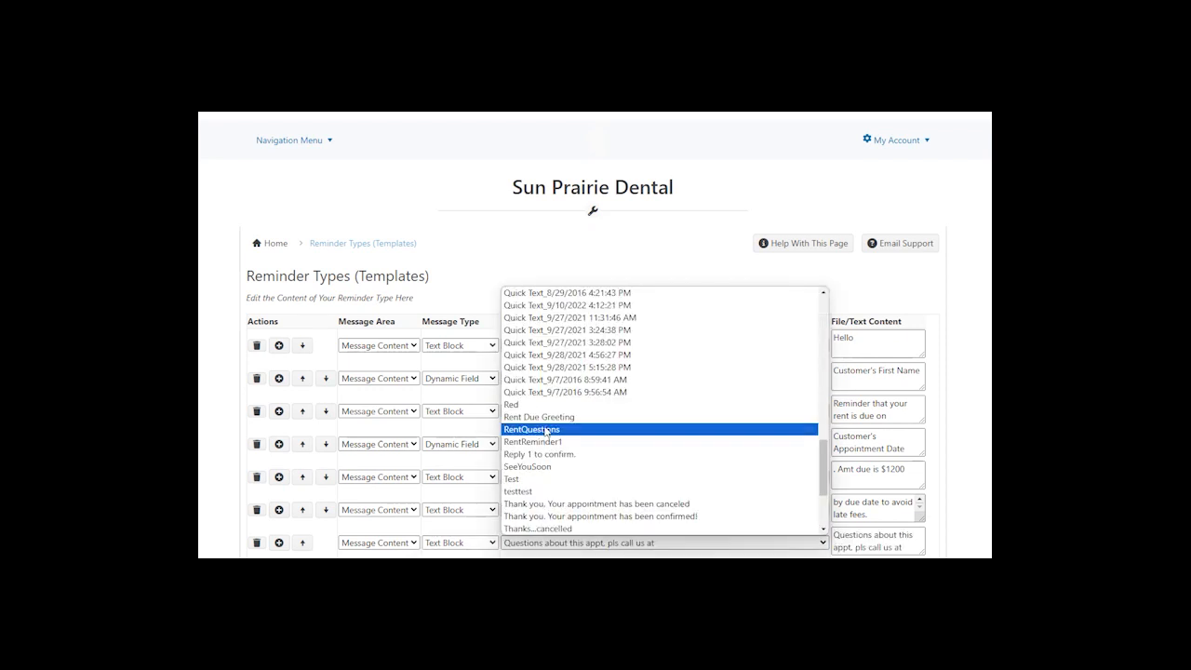
click(545, 430)
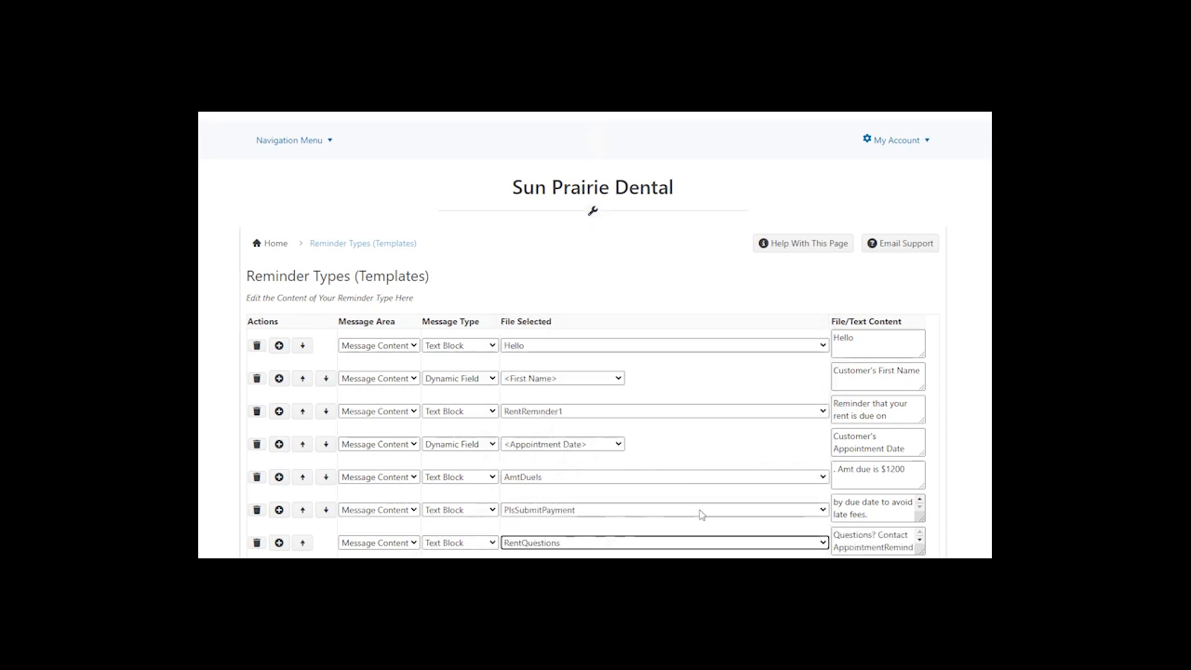
- Review the full wording of the PlsSubmitPayment and RentQuestions blocks
scroll(901, 549, down, 2)
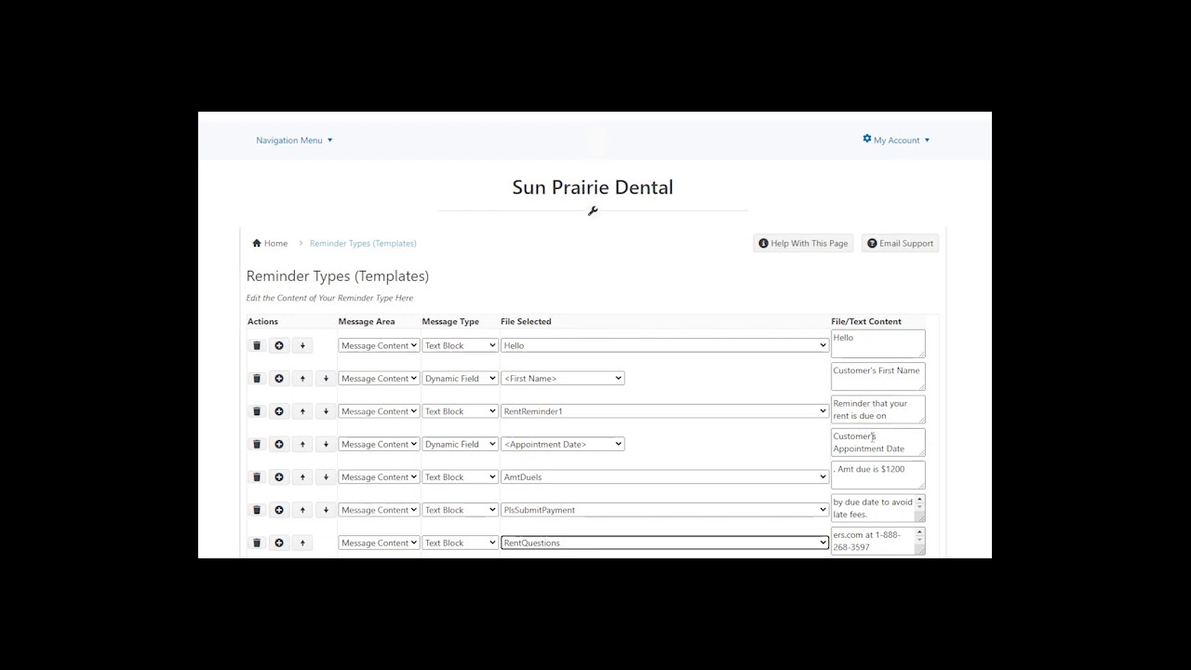
click(876, 508)
scroll(875, 507, up, 1)
scroll(875, 508, down, 1)
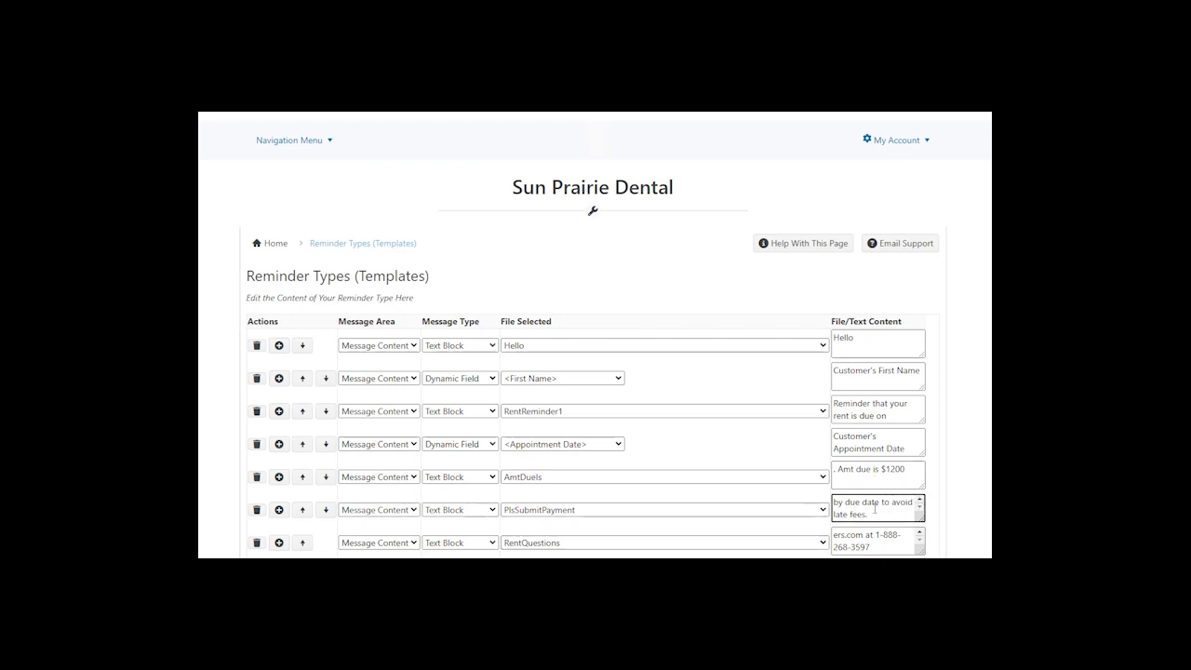
click(872, 539)
scroll(872, 539, up, 1)
scroll(872, 540, down, 1)
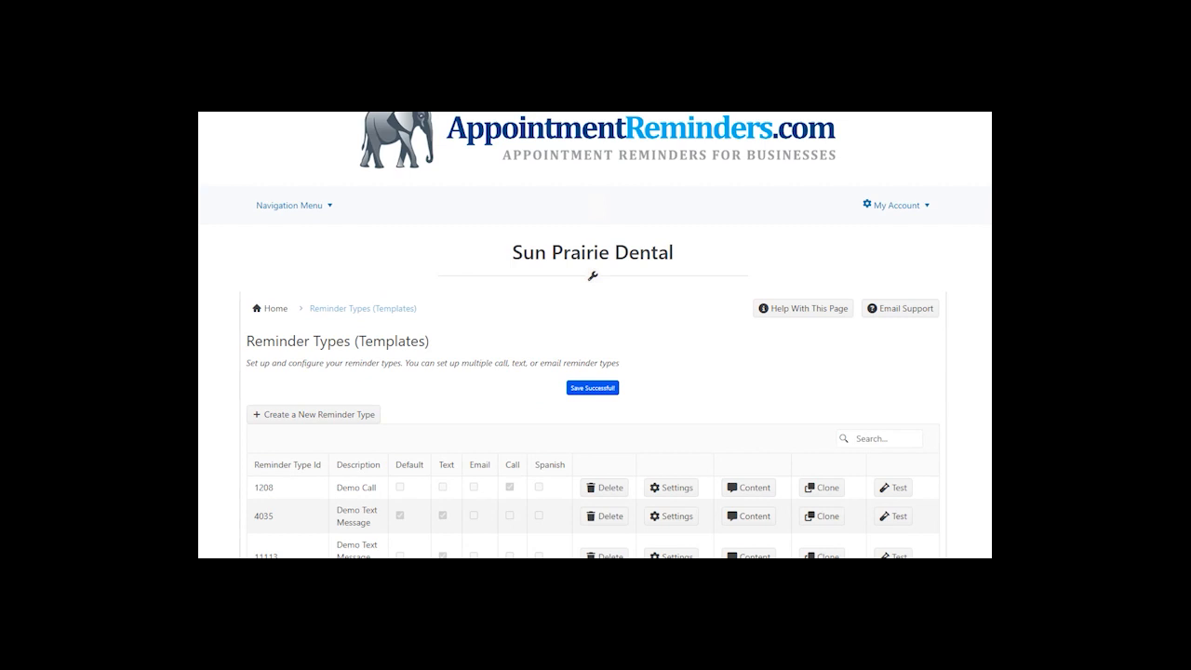
- Go to My Data Sources > Google Calendar to see the linked calendars
scroll(557, 466, down, 3)
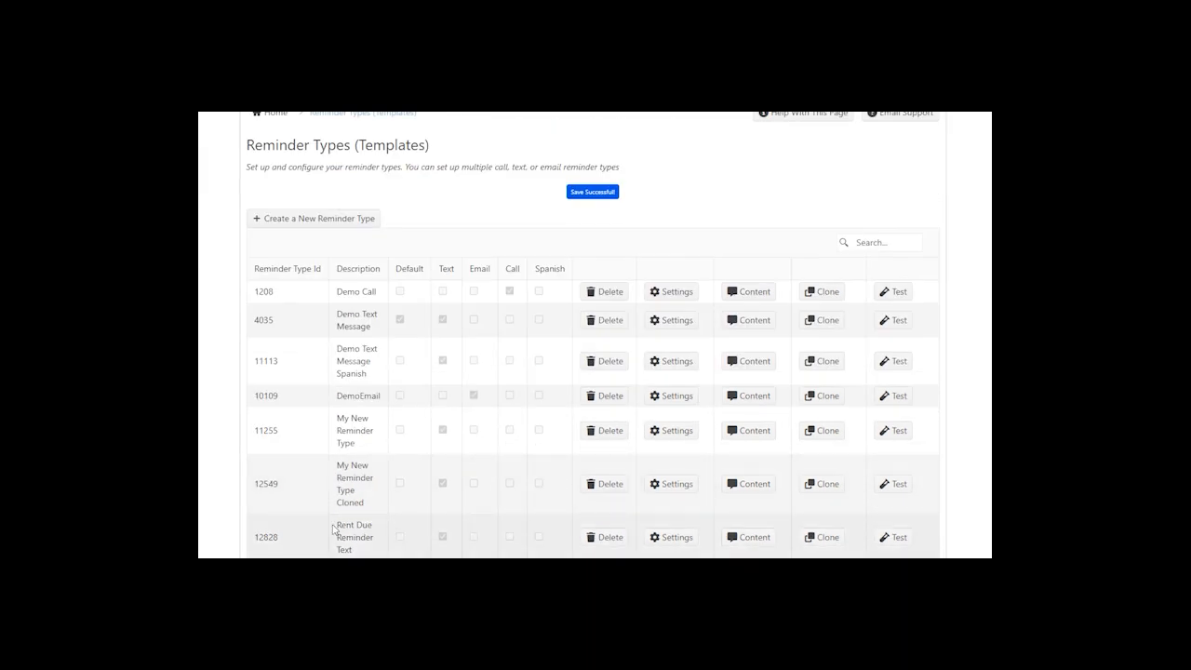
scroll(337, 344, up, 3)
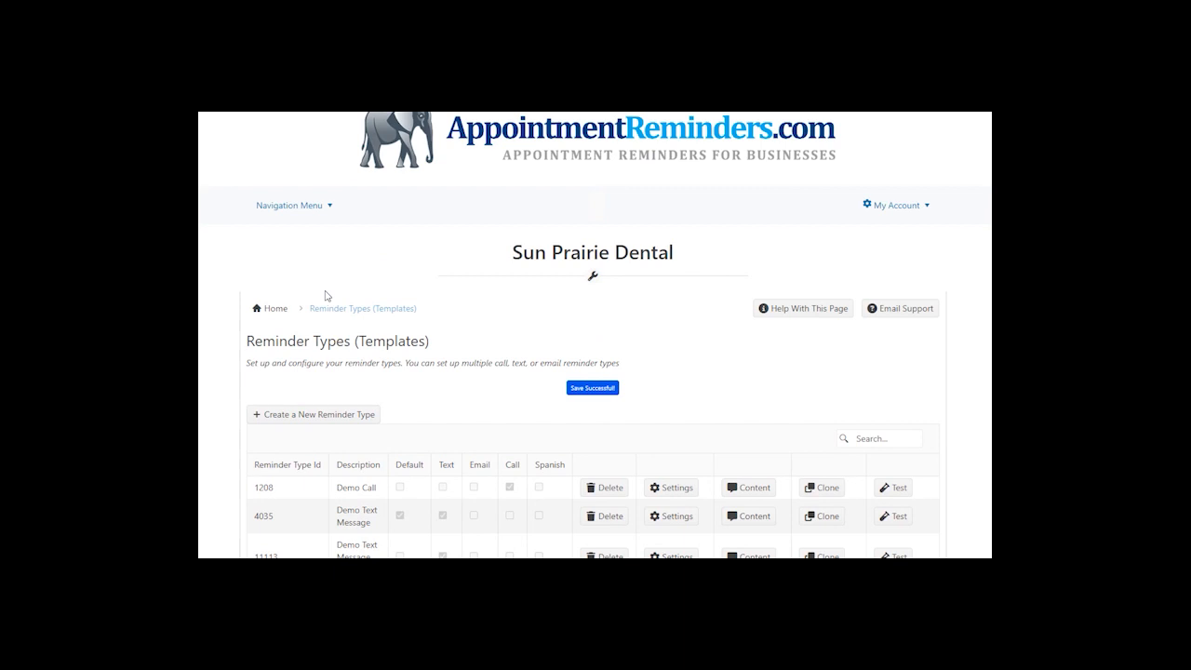
click(288, 208)
mouse_move(292, 243)
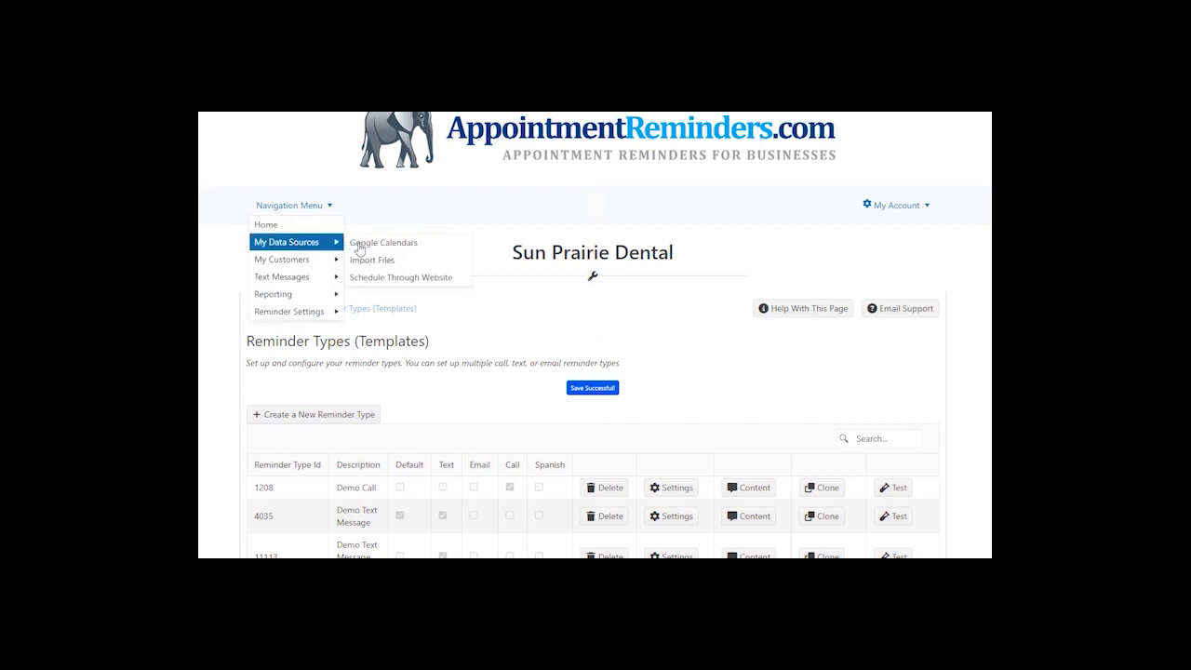
click(412, 244)
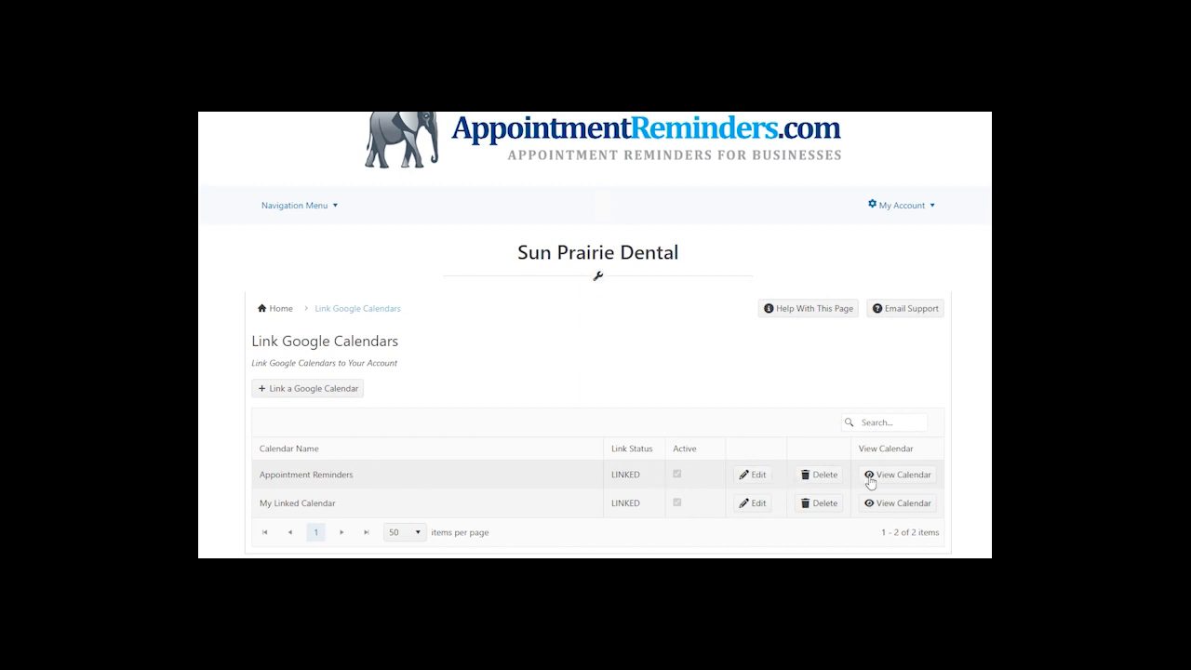
- Edit the Appointment Reminders calendar link and turn off customer name matching
click(754, 476)
scroll(609, 470, down, 1)
scroll(609, 471, down, 2)
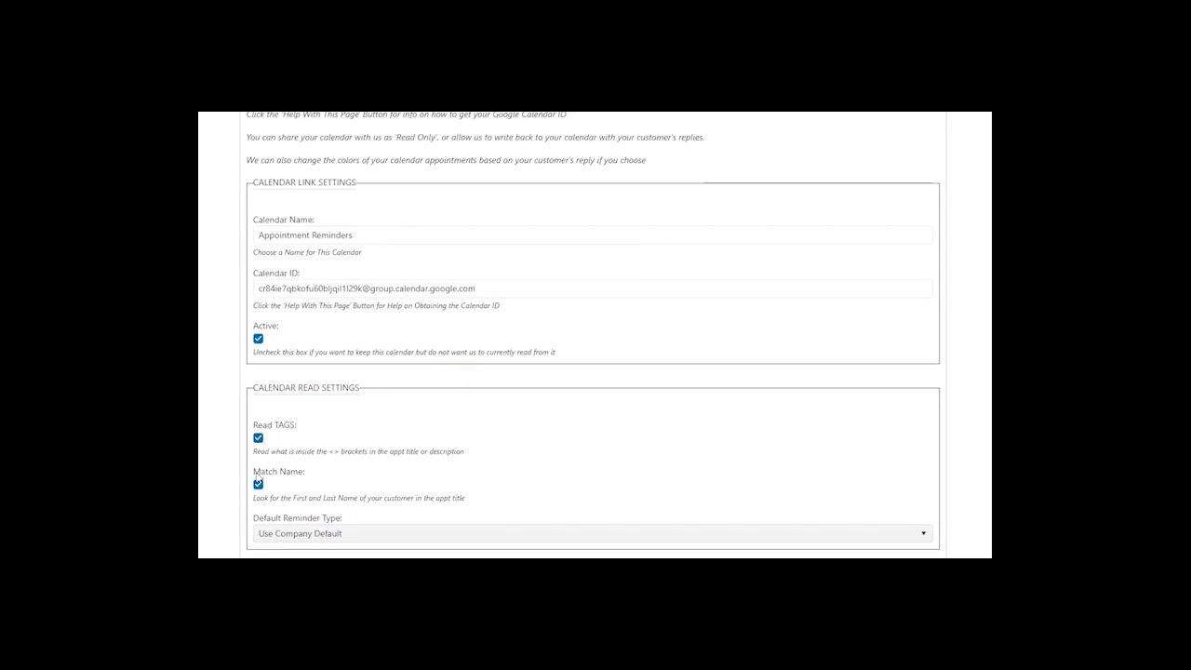
scroll(259, 440, down, 1)
click(260, 427)
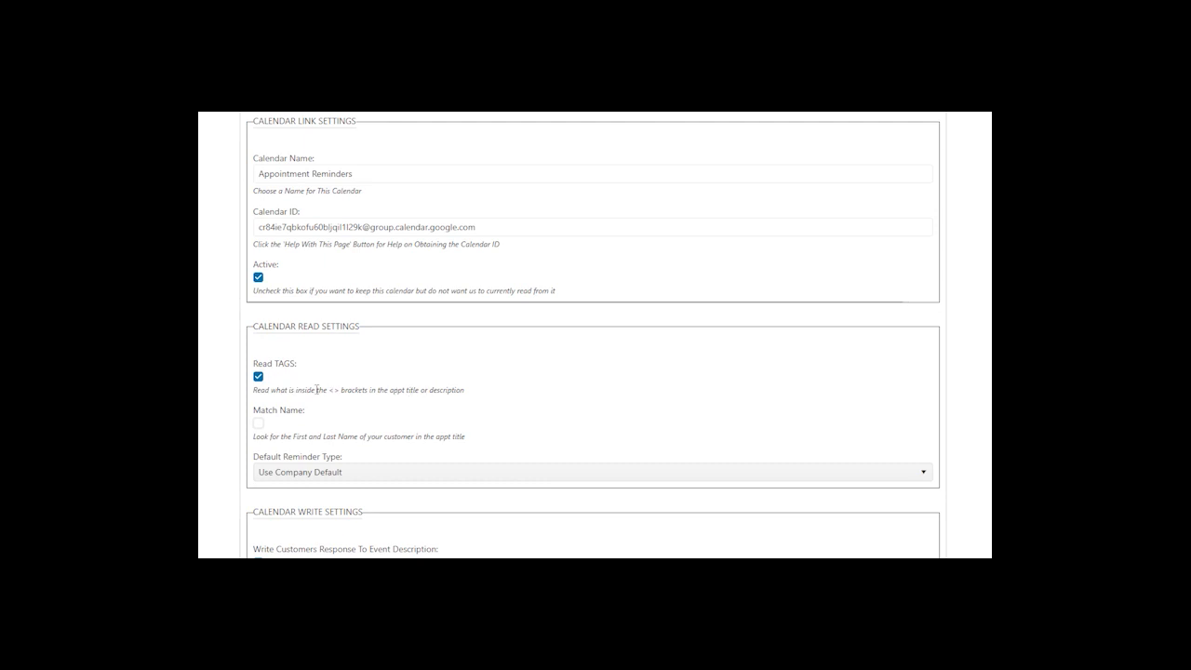
- Make Rent Due Reminder Text the default reminder type
click(302, 476)
scroll(338, 545, down, 2)
click(321, 279)
scroll(357, 365, down, 1)
click(337, 254)
click(314, 412)
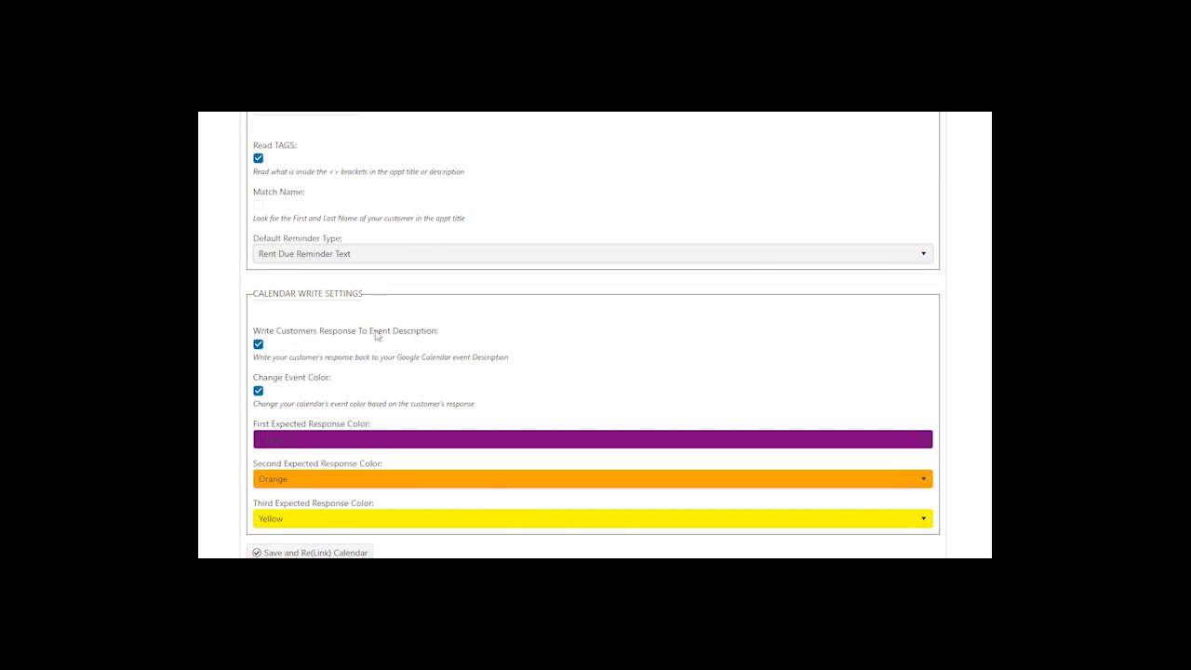
- Turn off writing replies into event descriptions and recolouring events, then confirm the relink
click(257, 344)
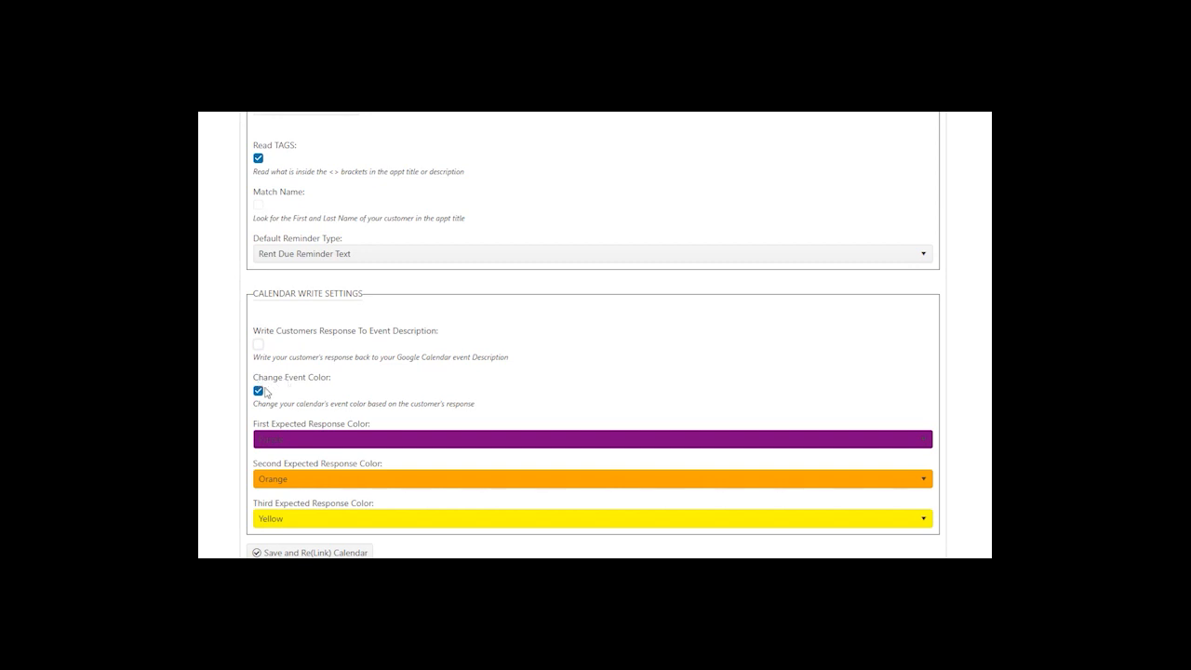
click(259, 392)
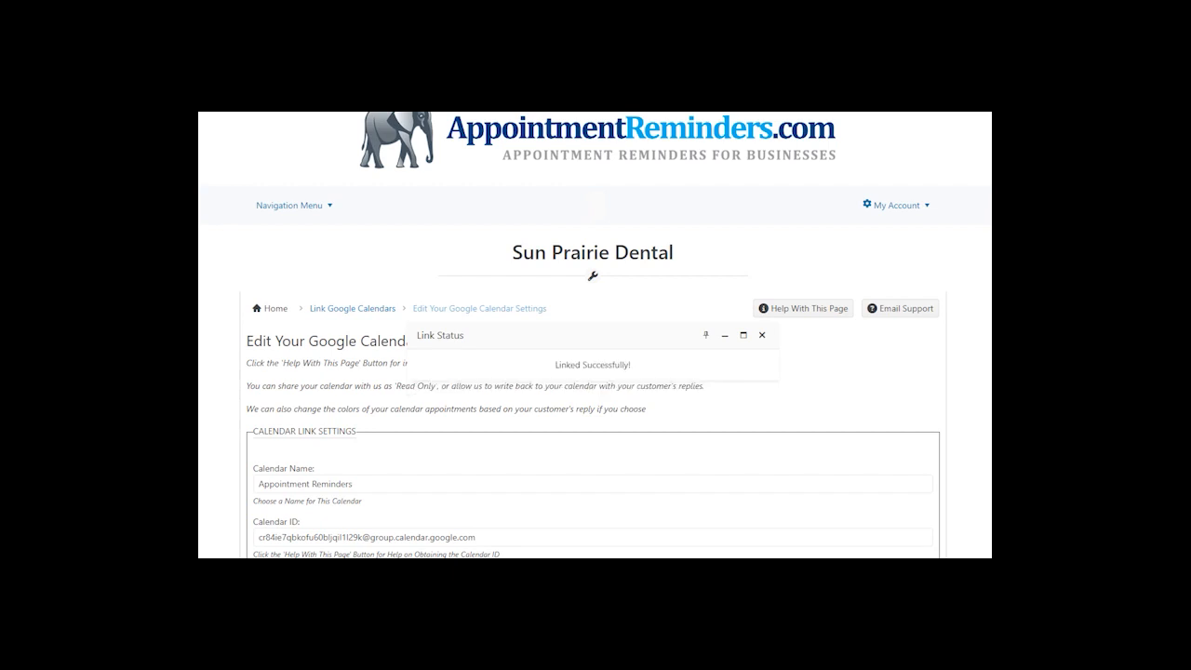
click(761, 336)
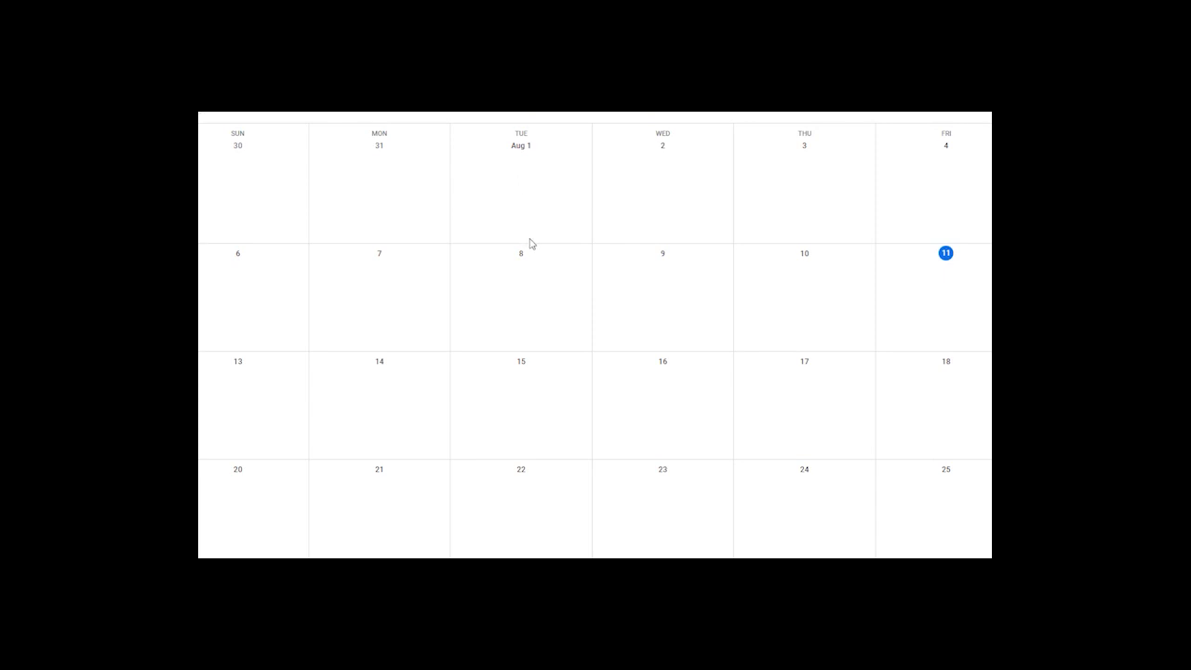
- Create a September 1 event titled with the tenant's name and 'Rent Due Reminder'
scroll(616, 285, down, 1)
click(950, 175)
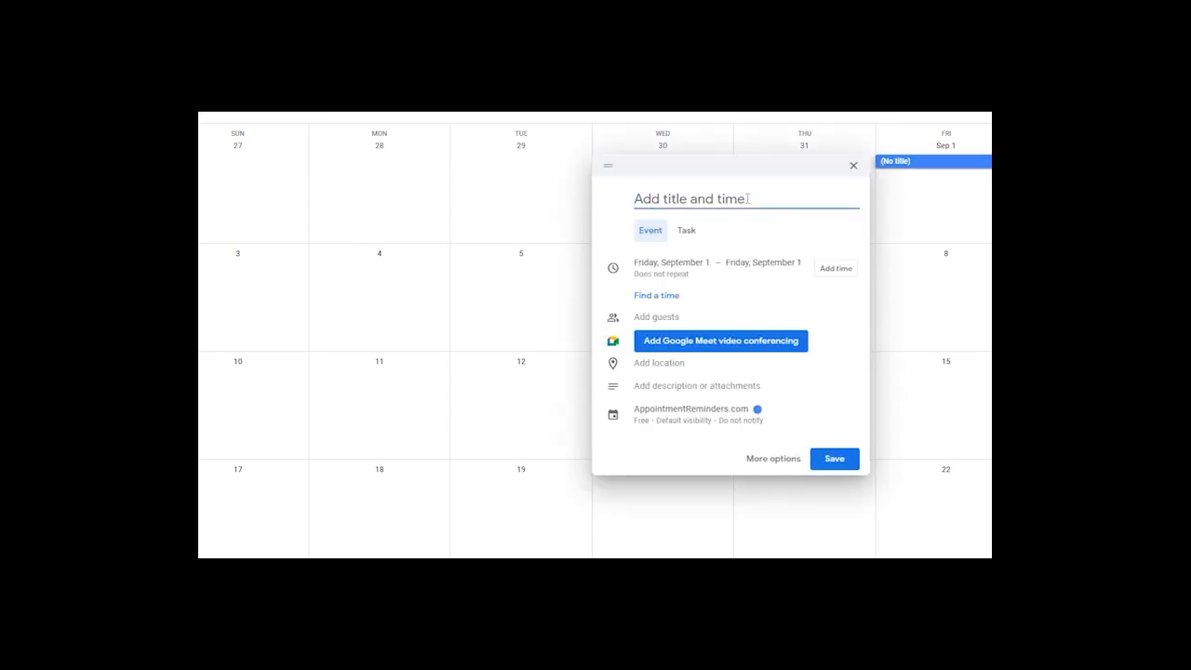
text(Joe)
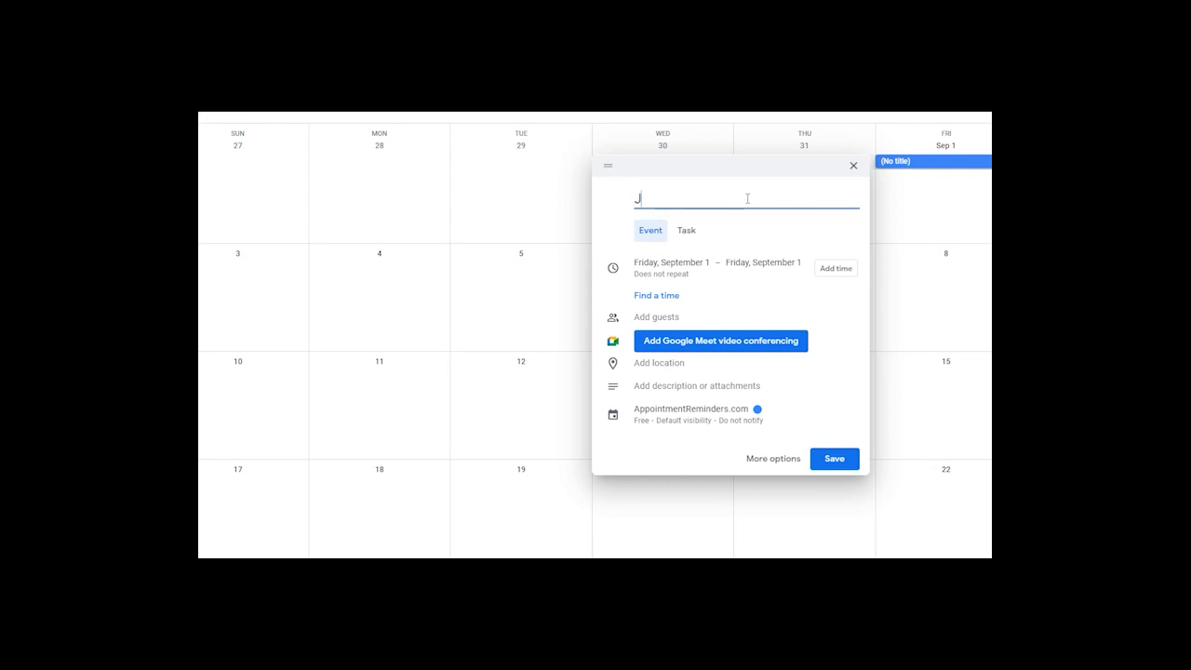
text(Smith Rent Du)
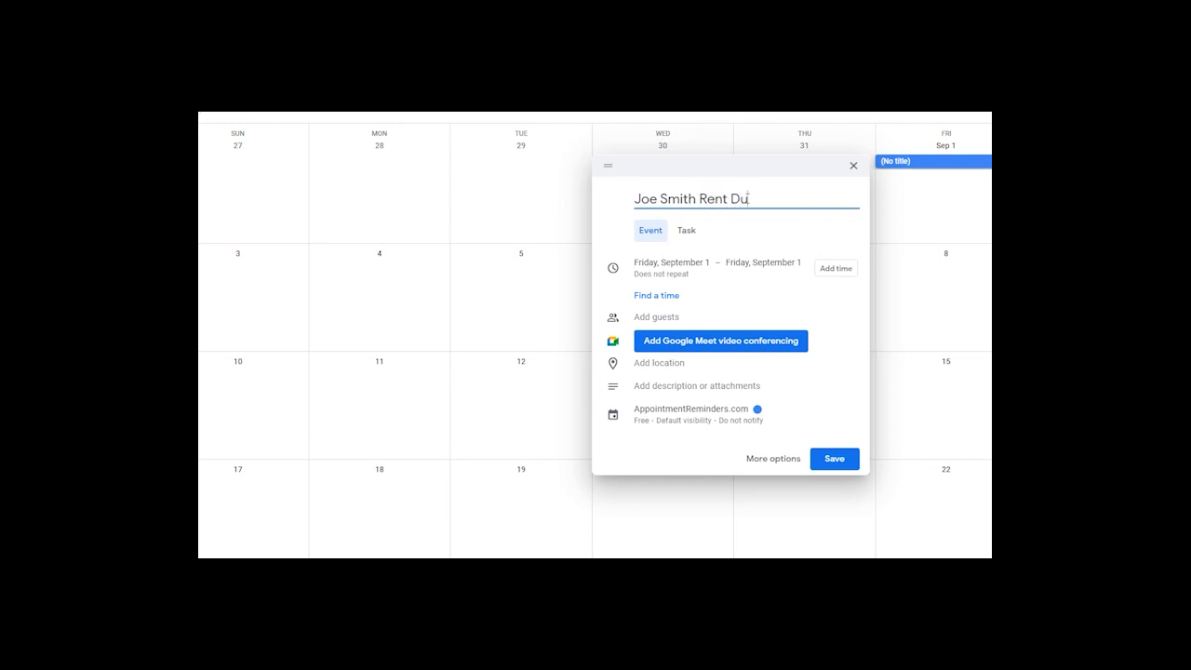
text(e Reminder)
- Add a description tag with the tenant's name and phone number, then save the event
click(680, 386)
text(<)
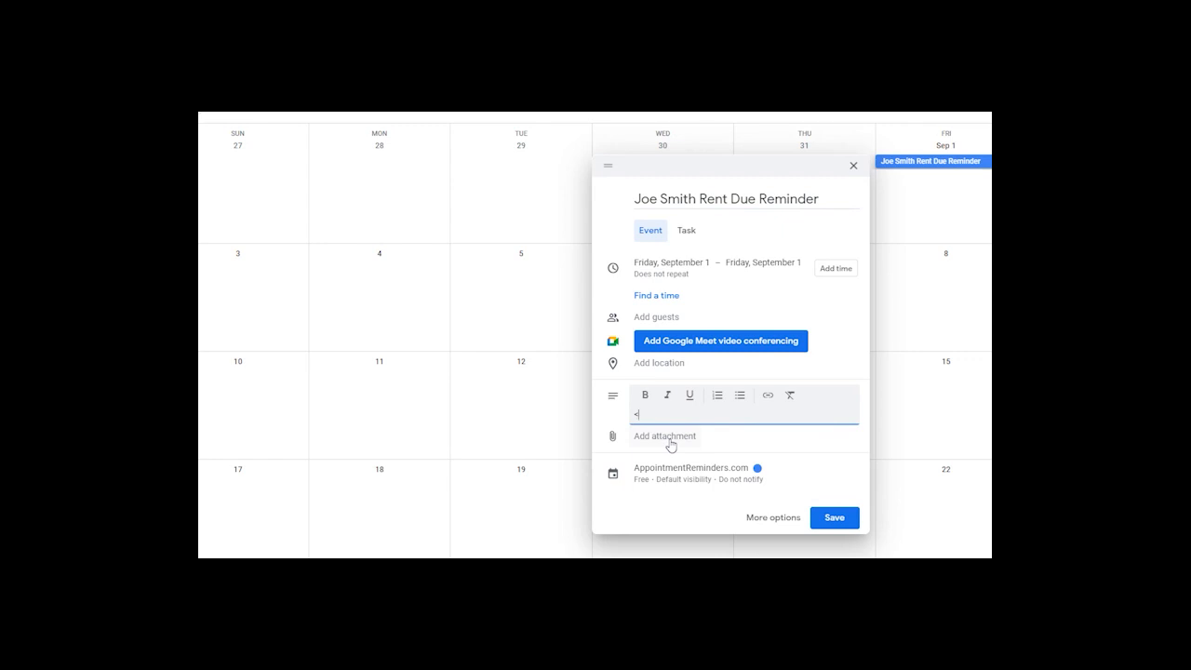
text(oe Smith 3035551212>)
click(840, 523)
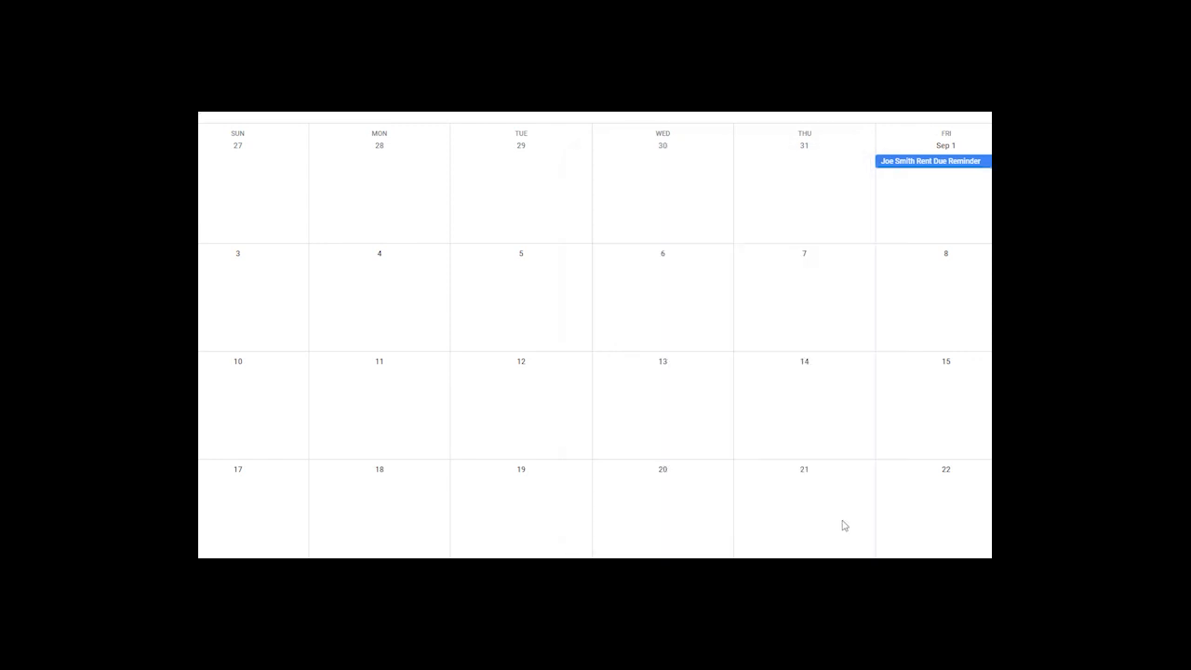
- Set the Sep 1 rent event to a custom recurrence repeating every 1 month, and save
click(914, 164)
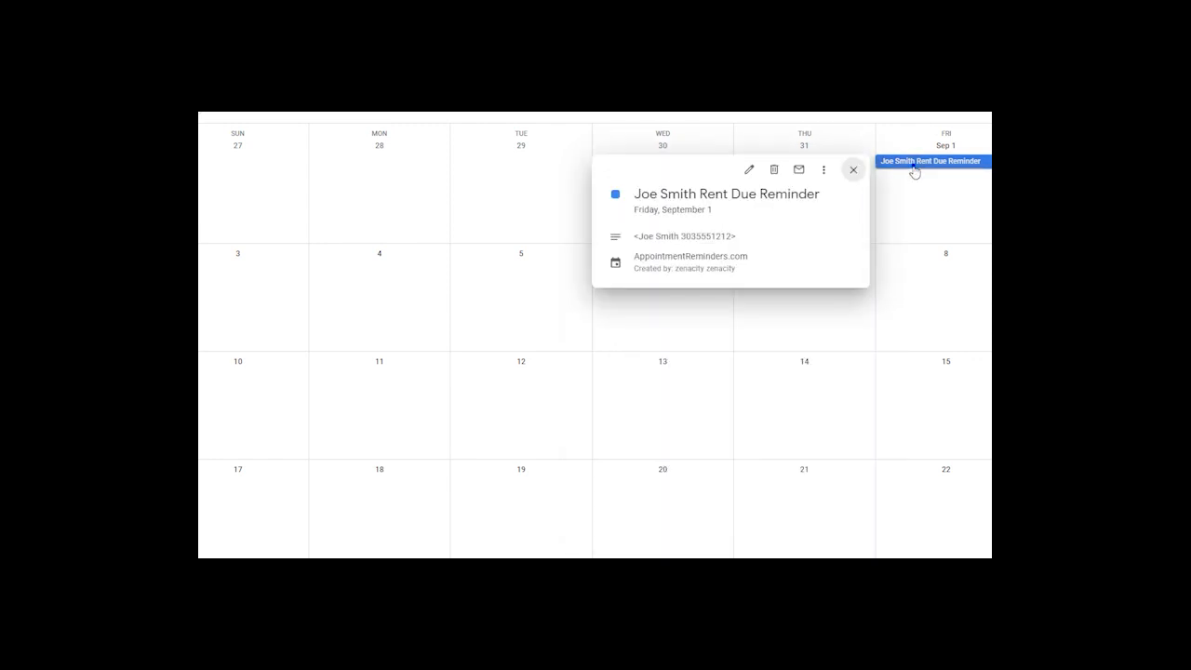
click(914, 166)
double_click(935, 164)
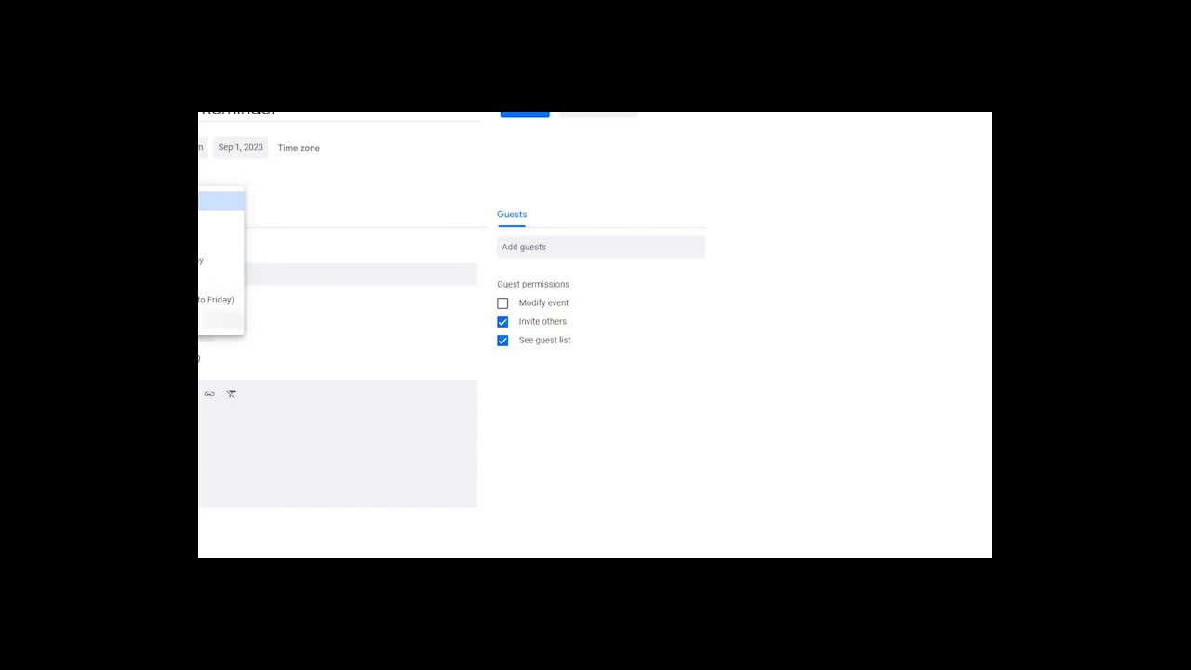
click(221, 320)
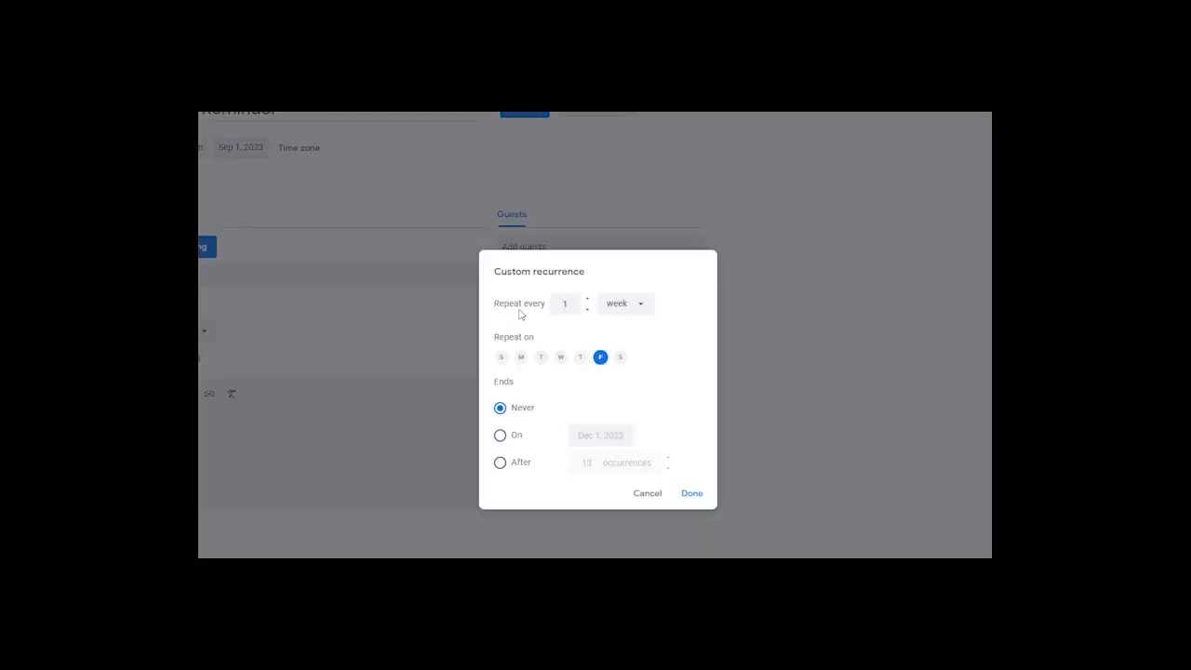
click(645, 303)
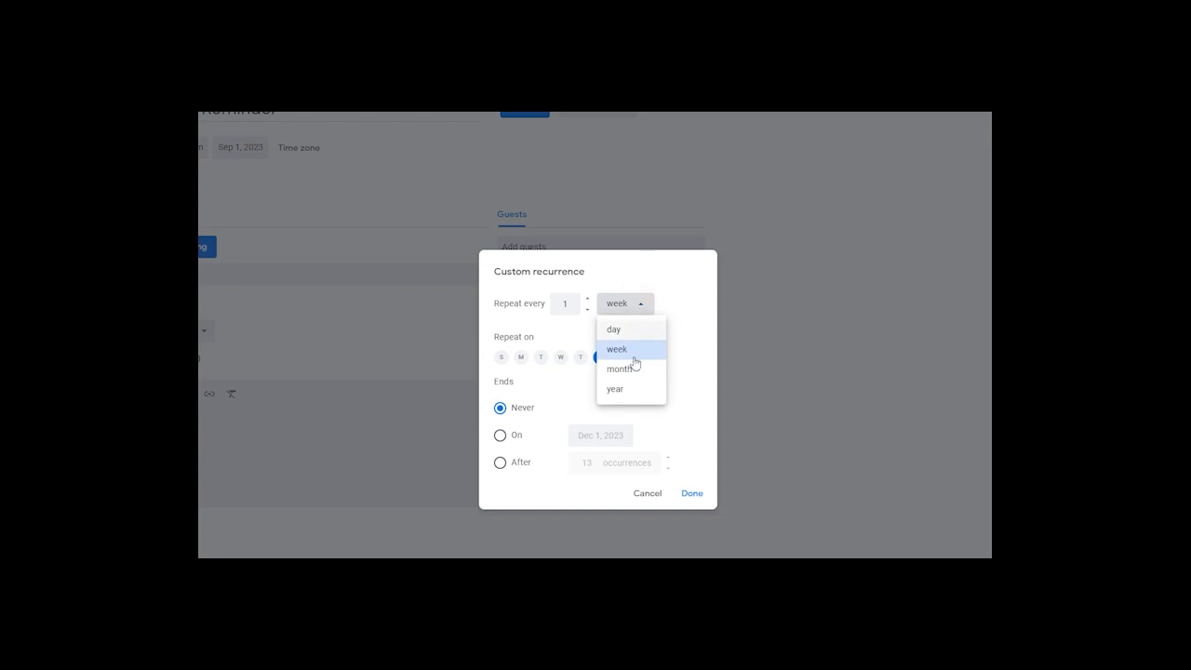
click(622, 369)
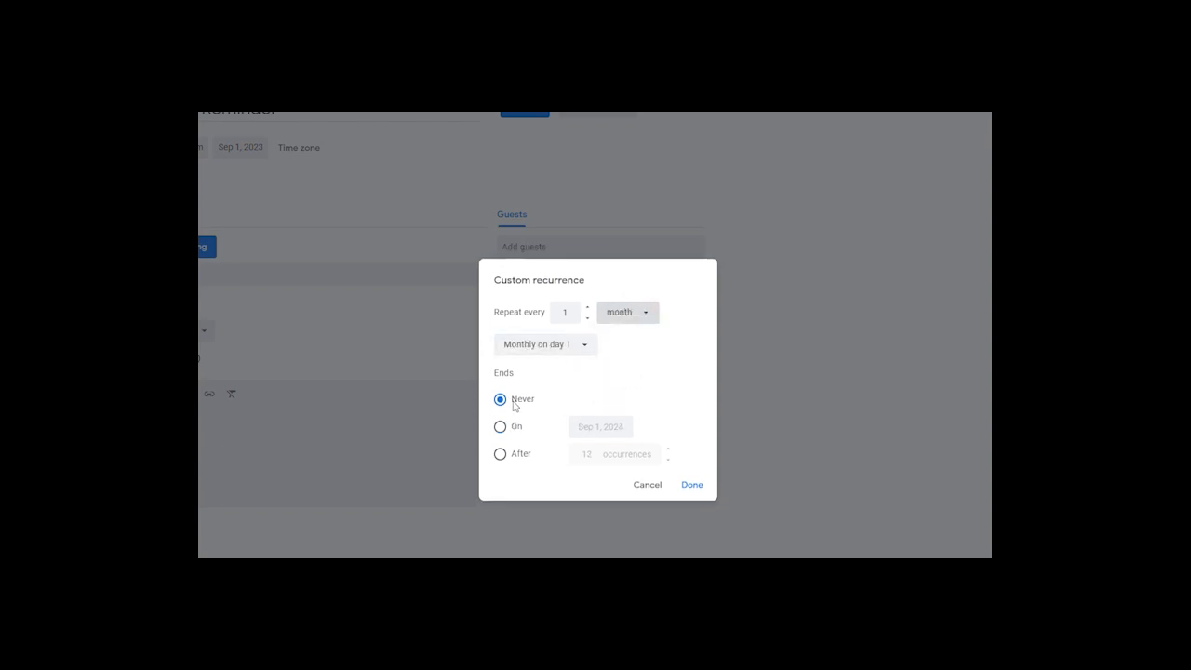
click(700, 486)
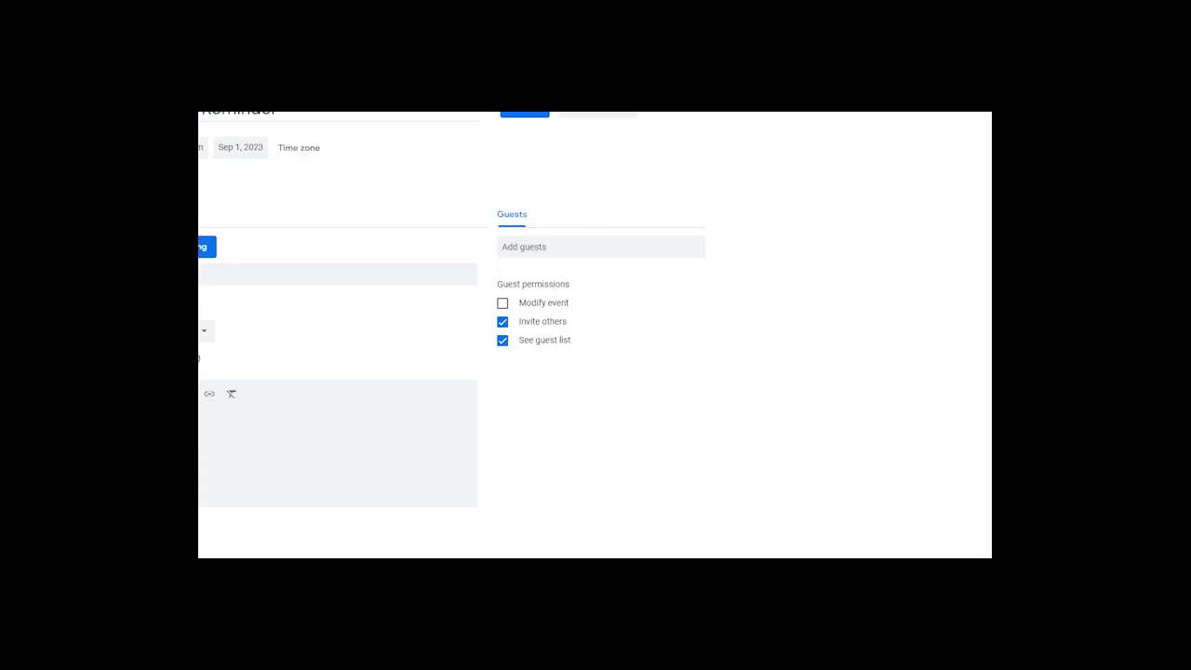
click(538, 115)
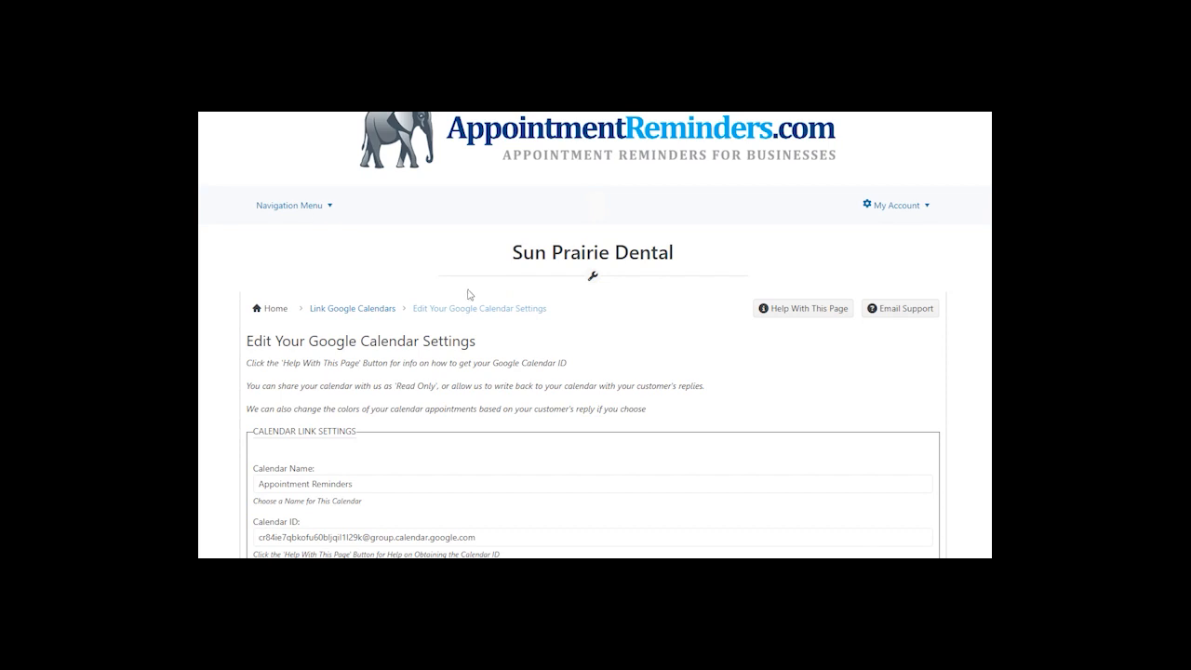
- View the Appointment Reminders calendar and refresh events to show the Sep 1 rent event
click(296, 207)
mouse_move(317, 242)
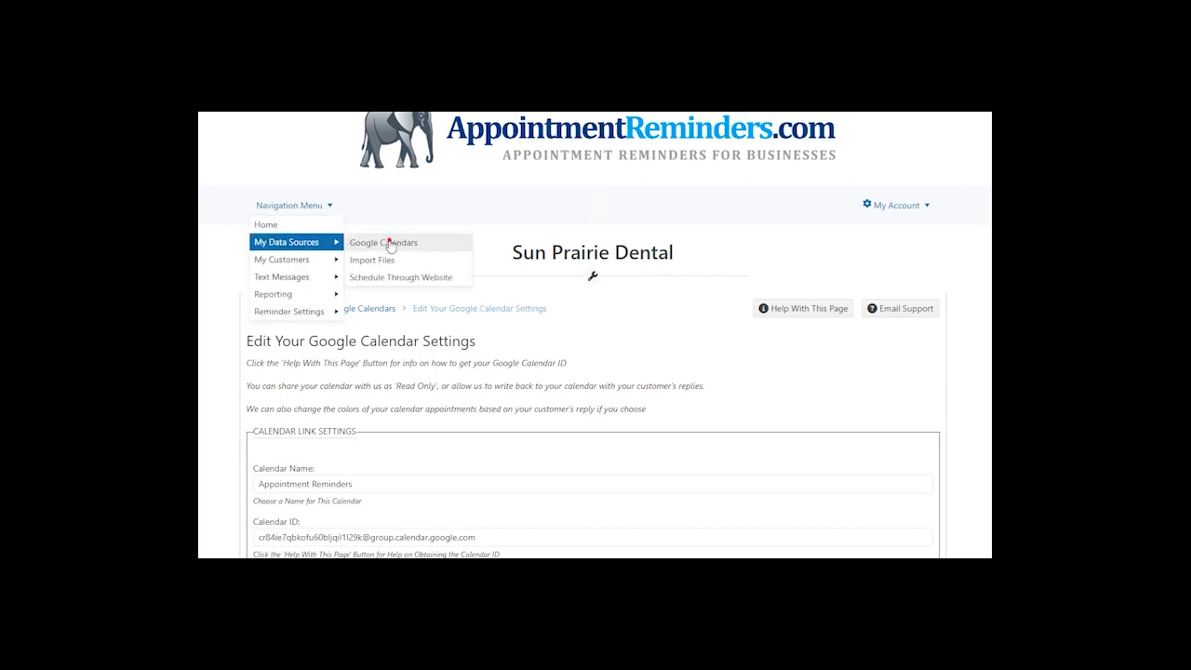
click(387, 242)
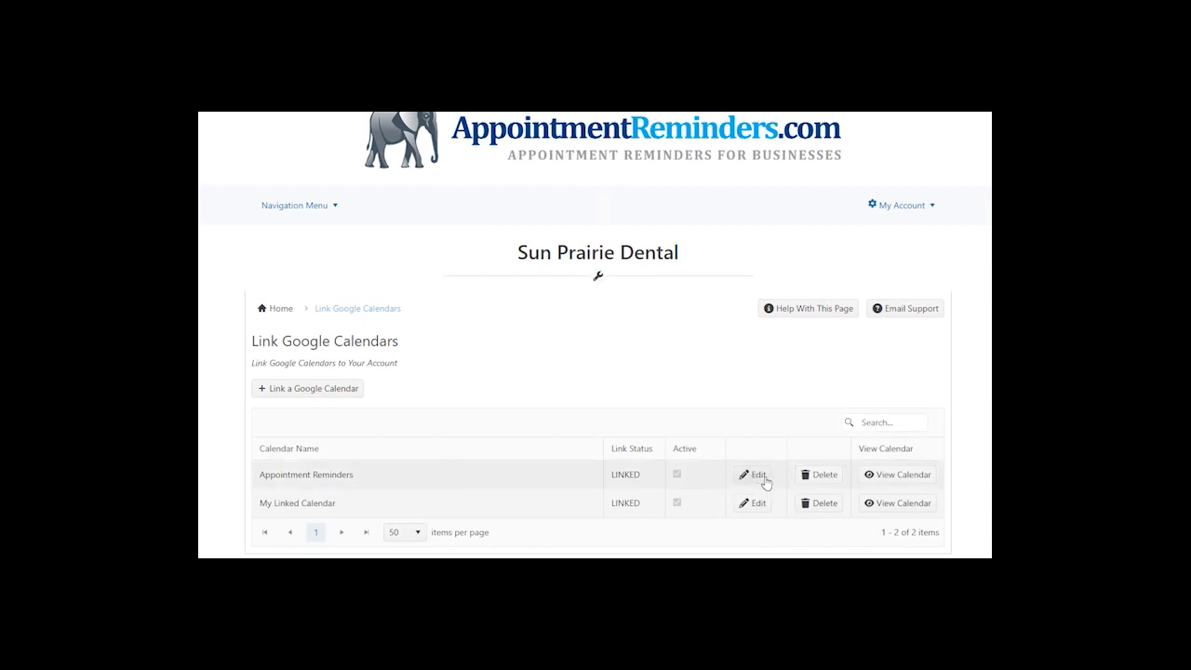
click(918, 476)
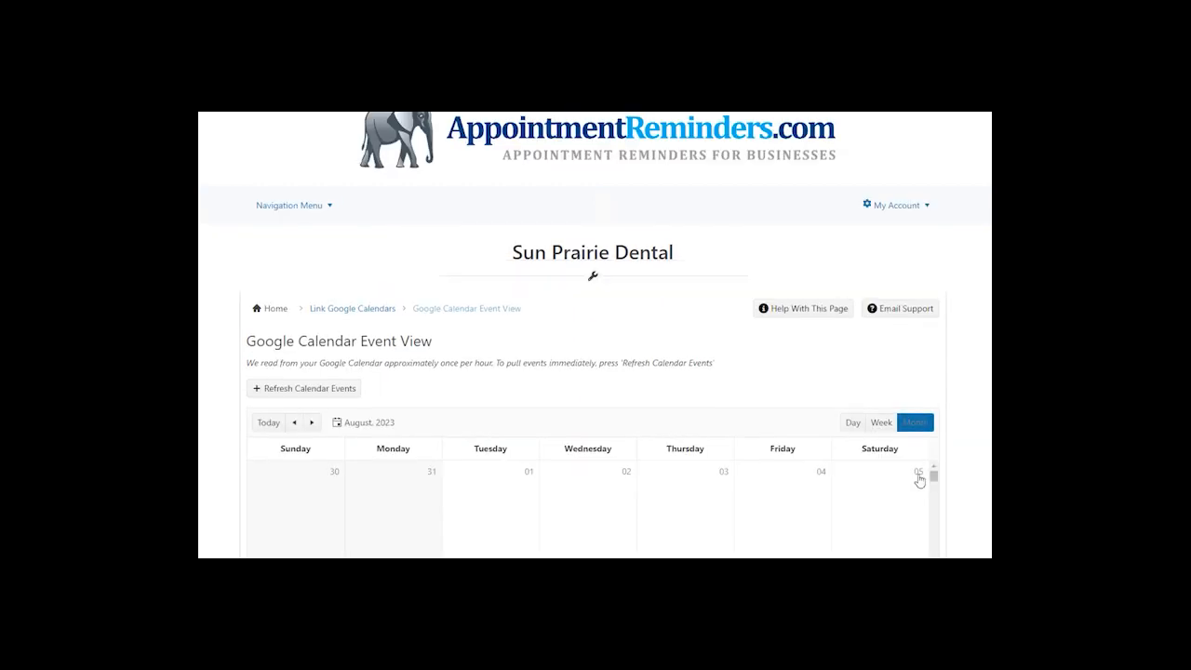
scroll(917, 478, down, 3)
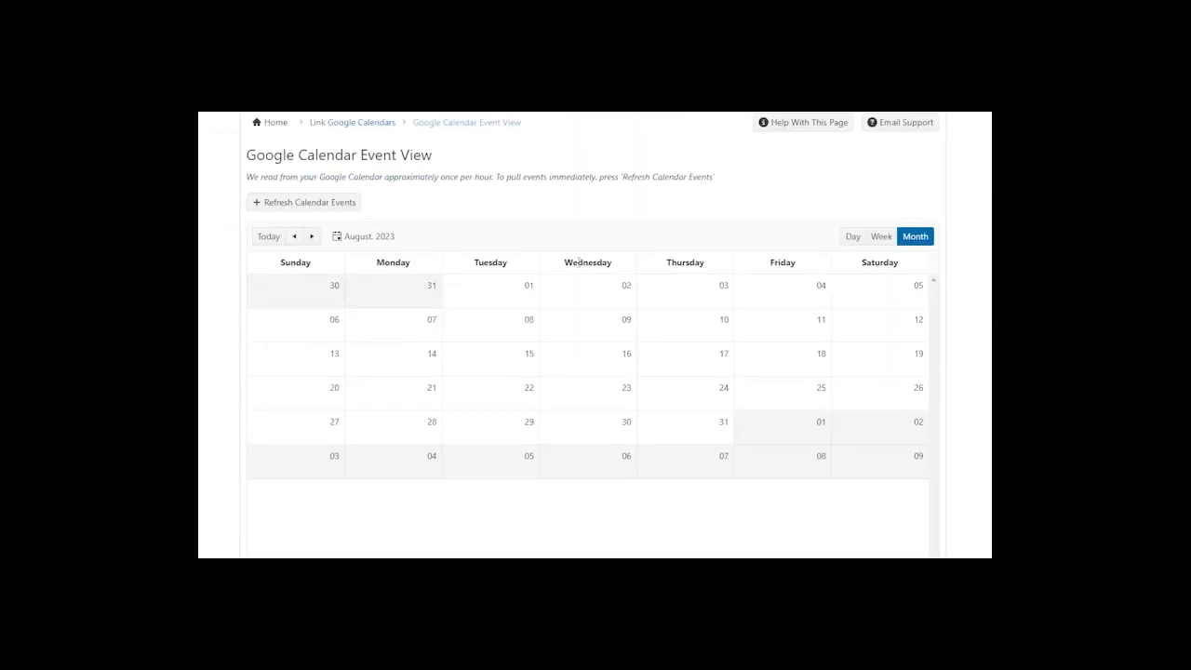
click(344, 205)
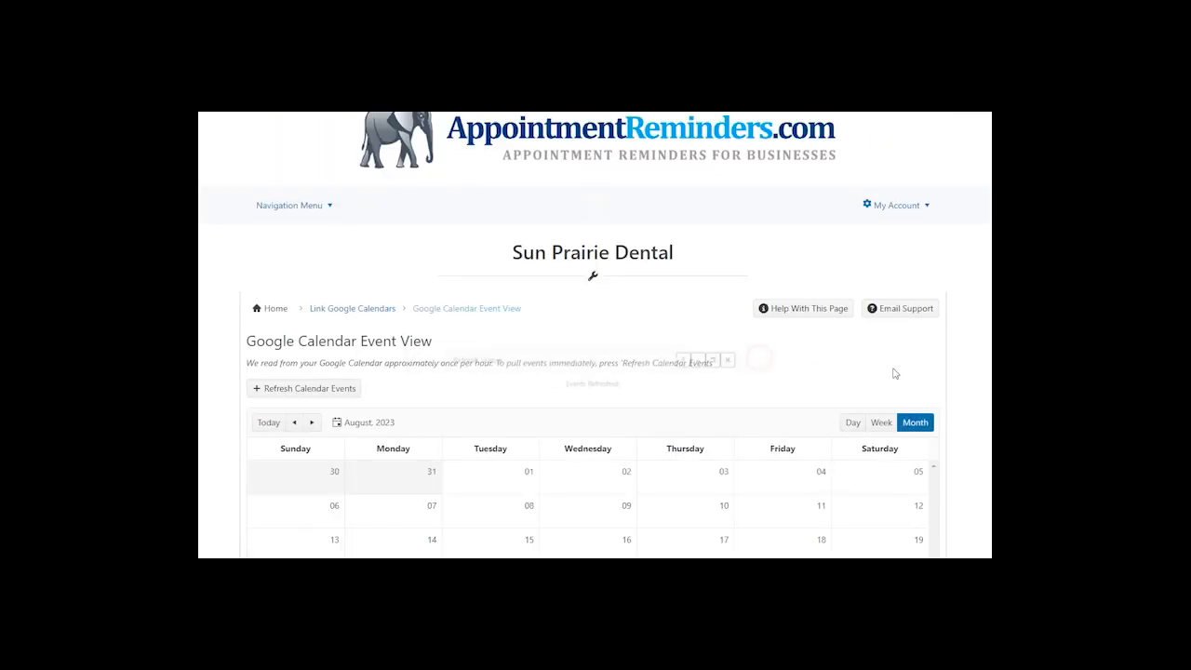
scroll(893, 373, down, 3)
mouse_move(816, 404)
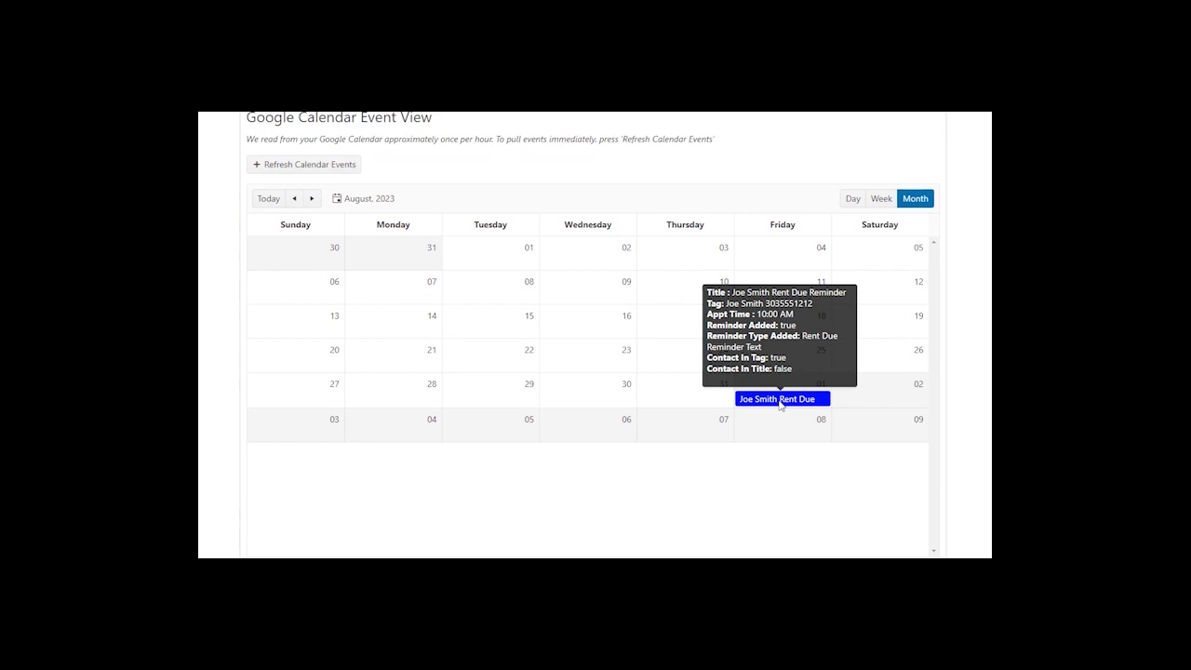
- Open the site's navigation menu toward the Reporting section
scroll(530, 365, up, 3)
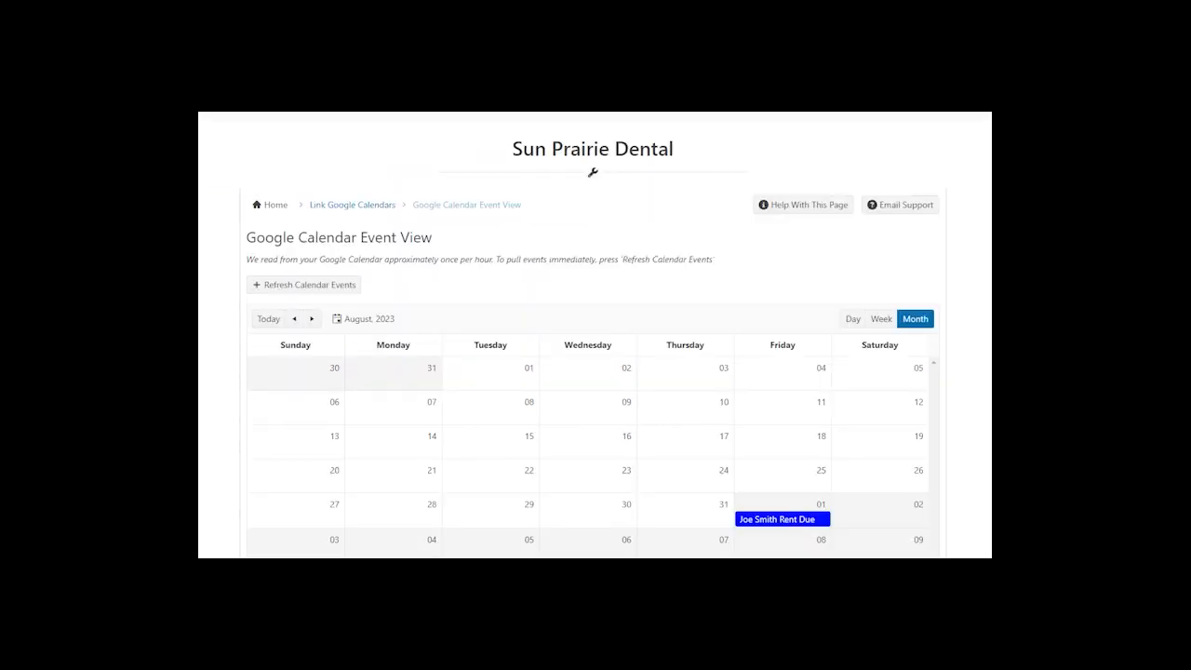
click(281, 206)
mouse_move(284, 244)
mouse_move(295, 312)
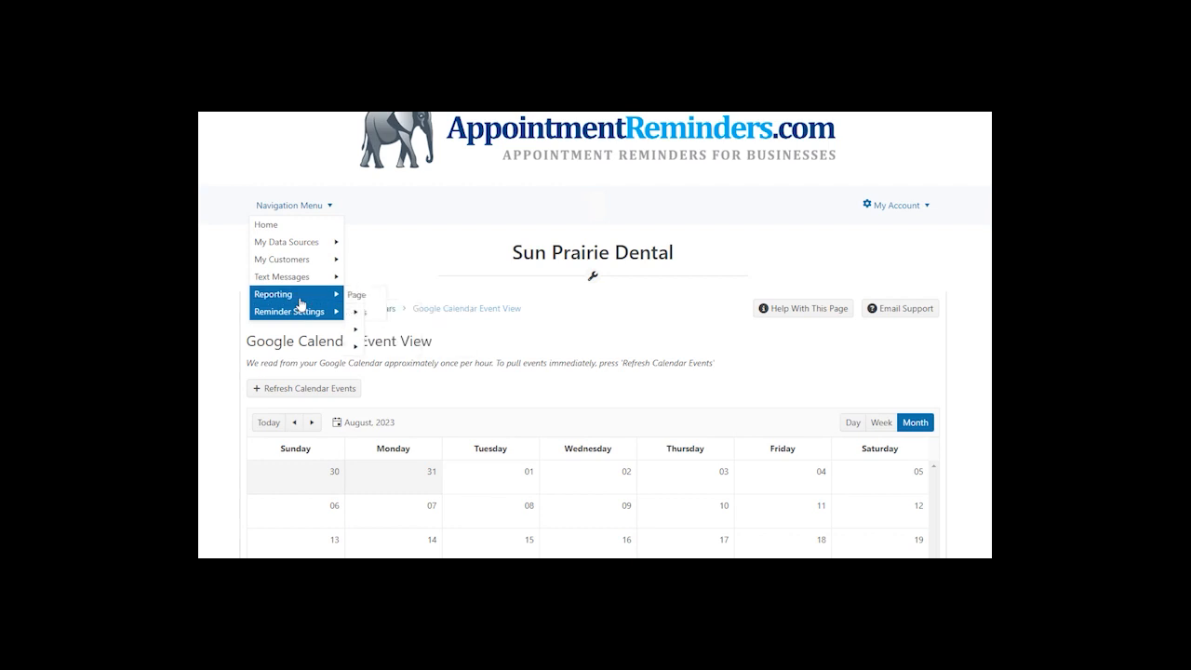
- Open the real-time reminders report and check the customer's 09/01/2023 Not Sent reminder
click(361, 295)
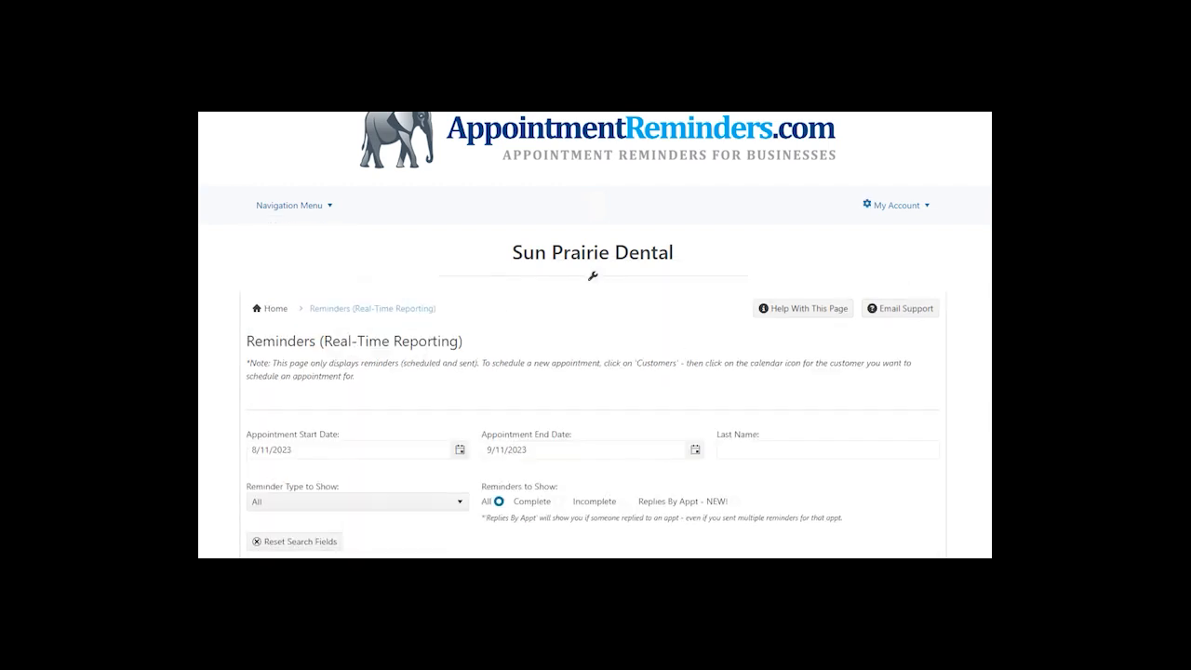
scroll(688, 344, down, 2)
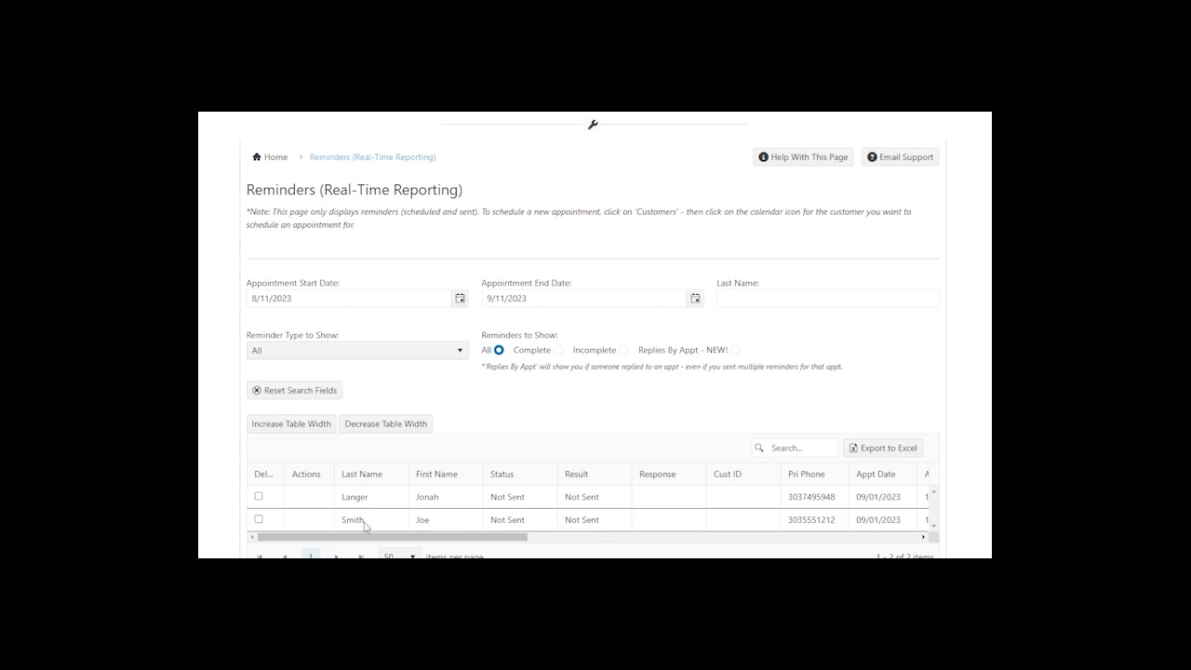
drag(488, 536, 571, 541)
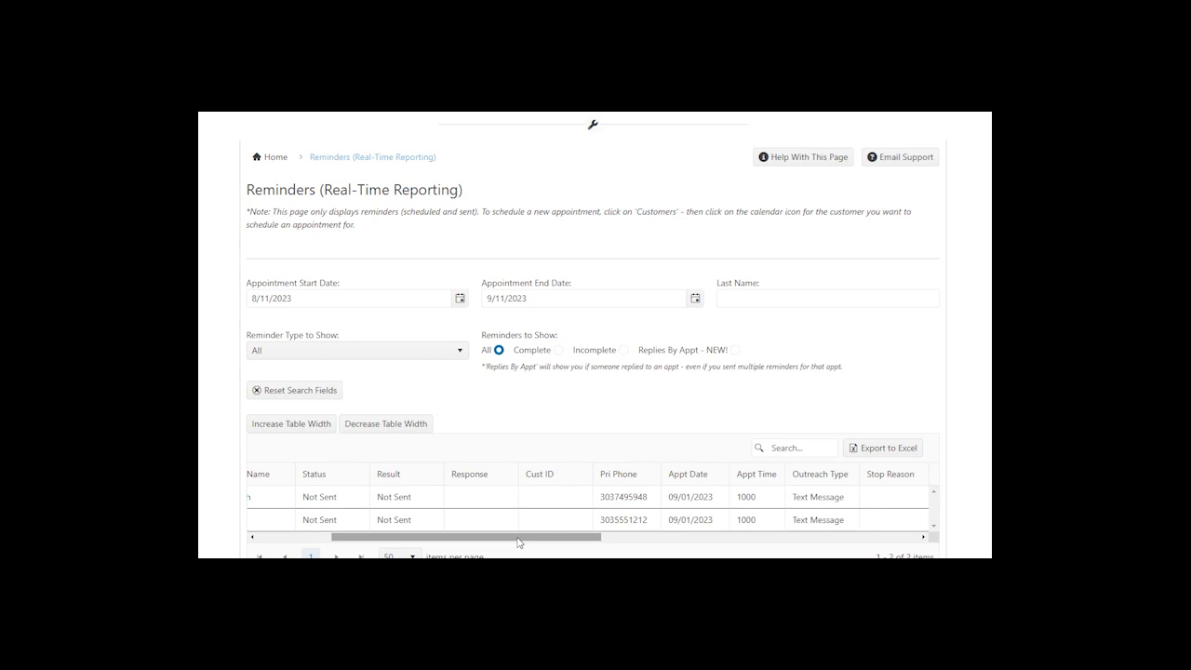
drag(518, 542, 493, 547)
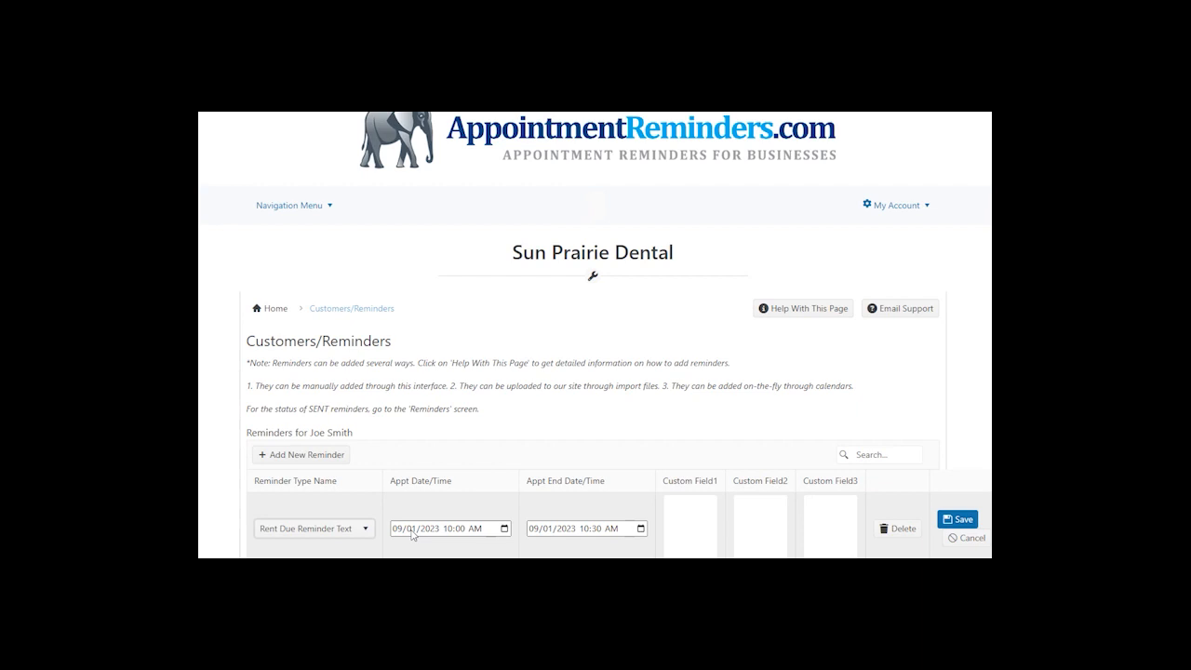
- Change the reminder's appointment date to 08/16/2023 and save it
click(401, 529)
text(08)
text(16)
click(955, 520)
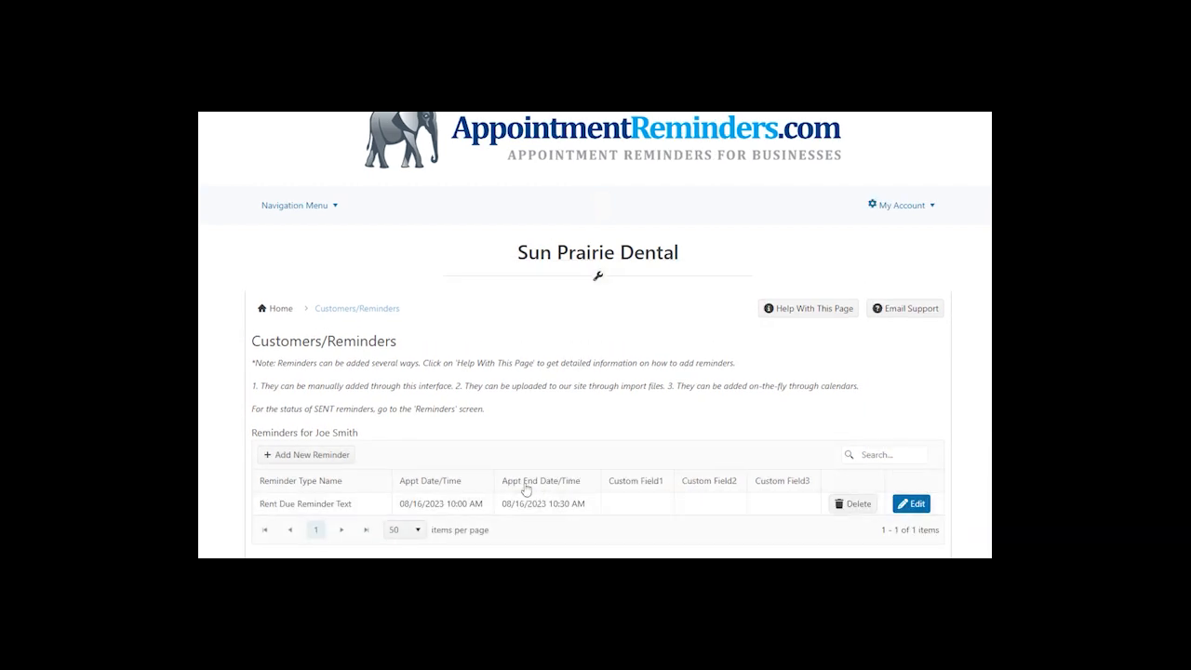
mouse_move(307, 214)
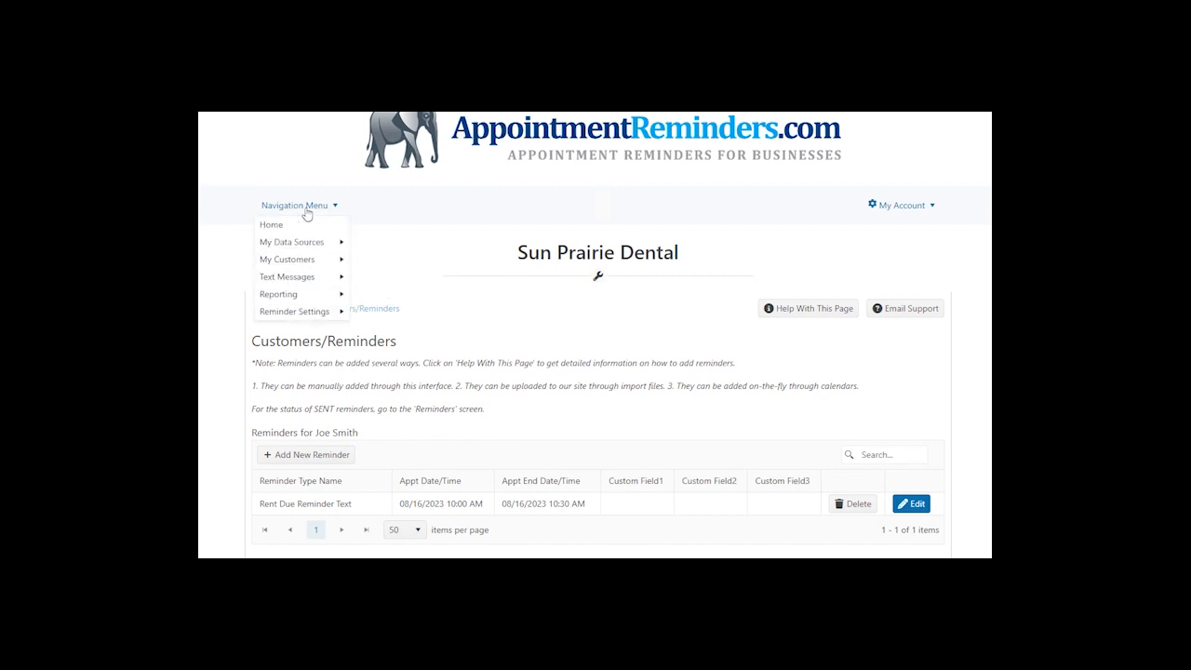
- Open the reminders report and select the customer's 08/16/2023 Successful reminder row
mouse_move(314, 295)
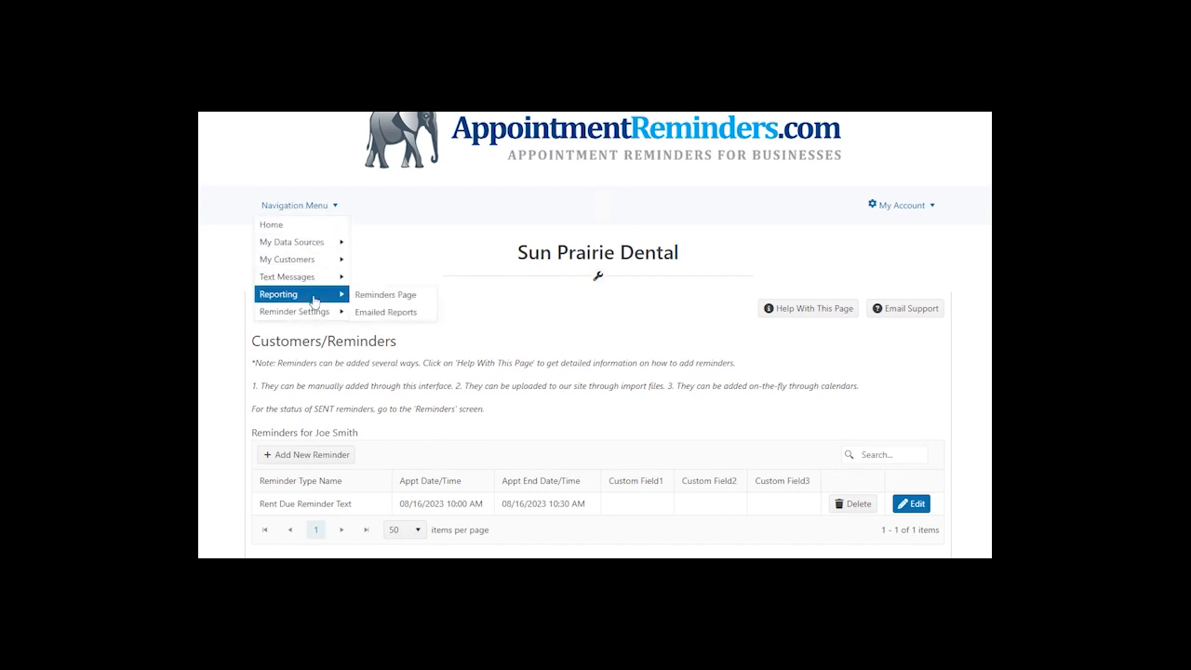
click(409, 294)
scroll(595, 447, down, 3)
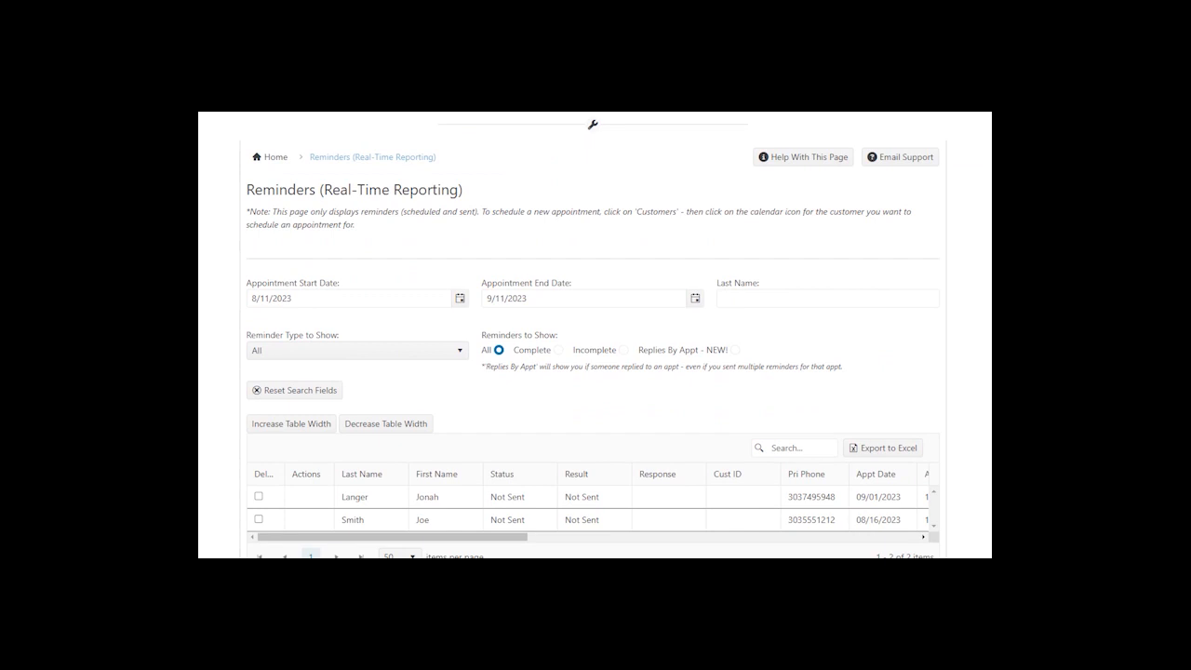
click(653, 516)
scroll(719, 376, down, 1)
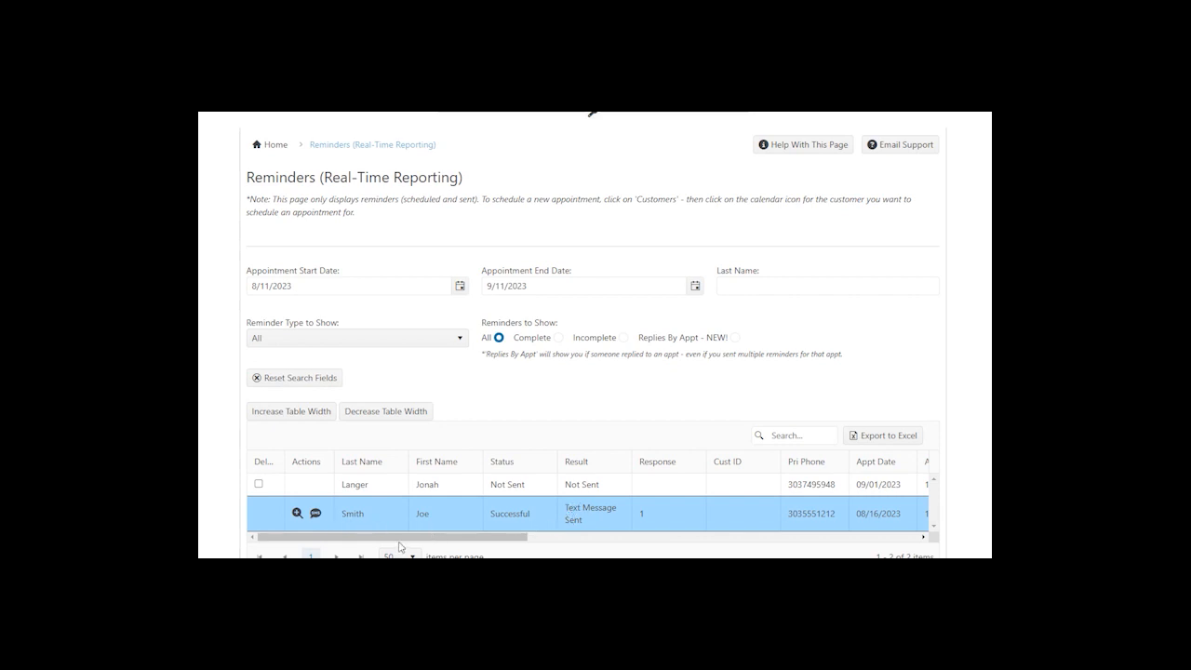
- Check the sent reminder's details, then show the phone screenshot reading rent $1200 due Wed 8/16
click(295, 514)
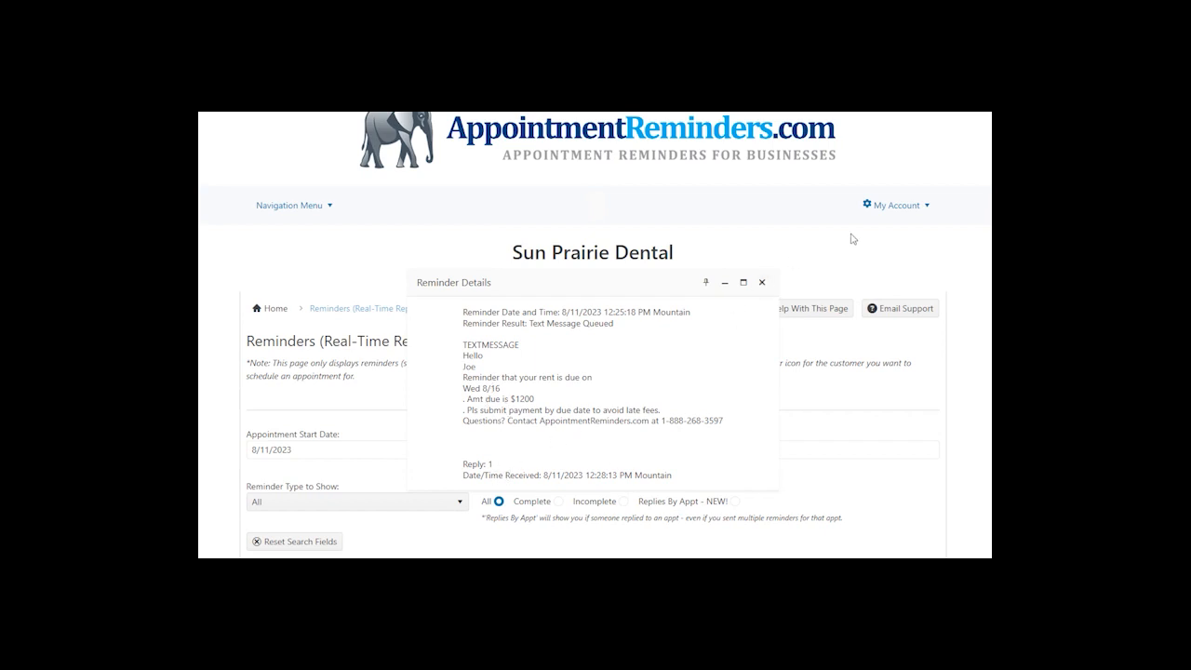
click(761, 282)
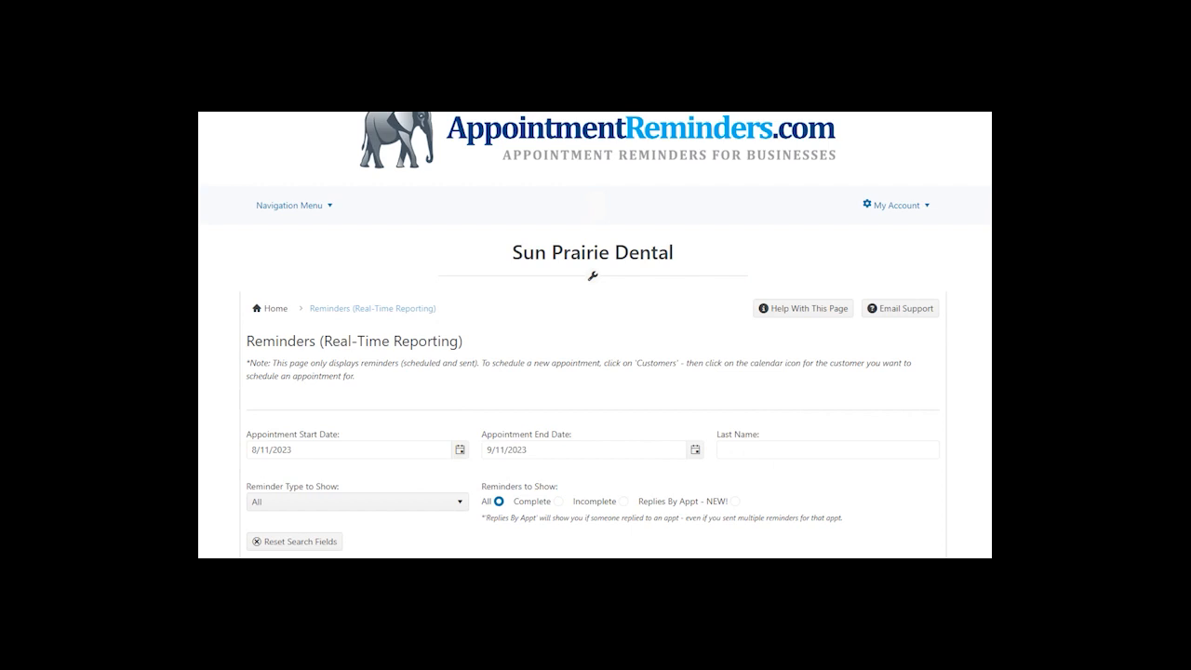
drag(990, 216, 598, 289)
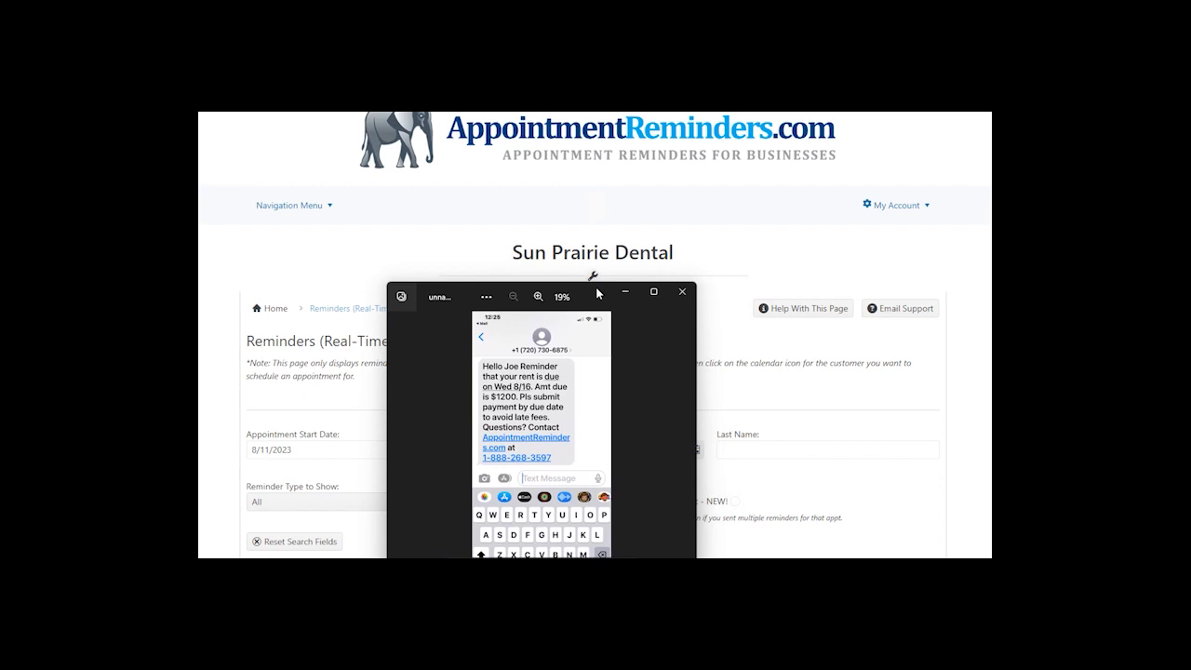